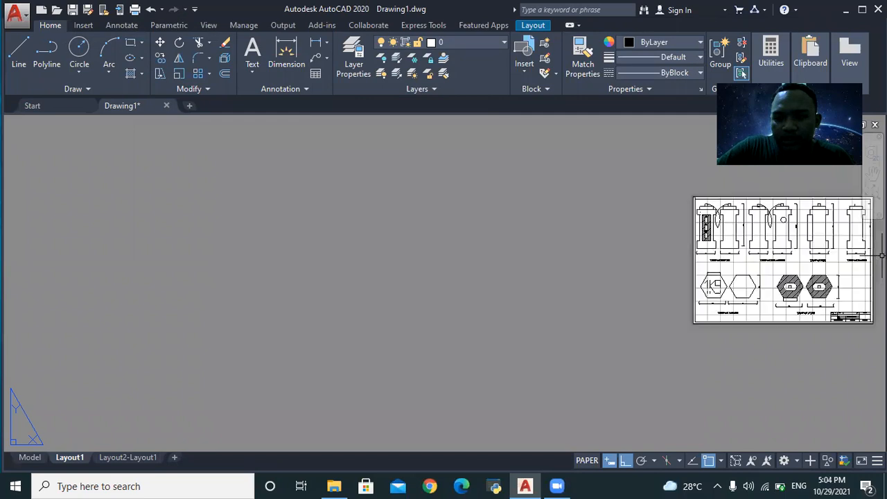
- Start a new blank Drawing8 and delete its layout viewport
scroll(880, 255, "down", 2)
scroll(880, 255, "up", 2)
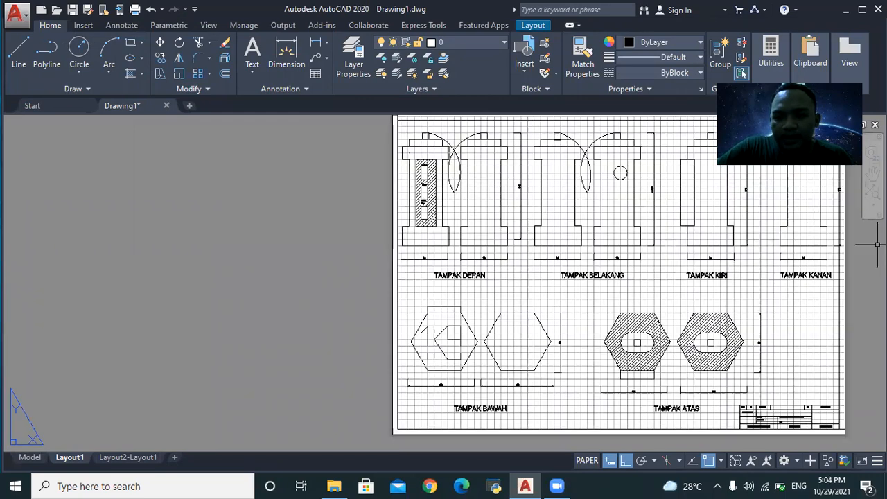
scroll(638, 254, "up", 4)
scroll(632, 256, "down", 2)
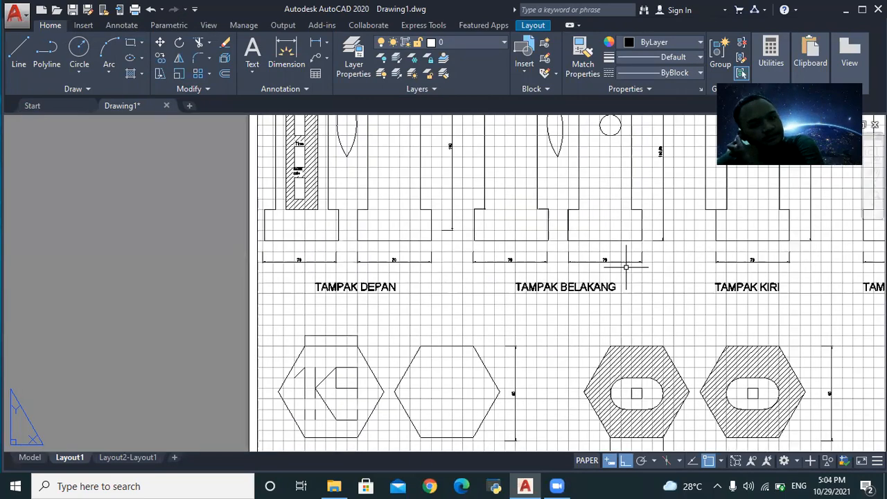
left_click(190, 106)
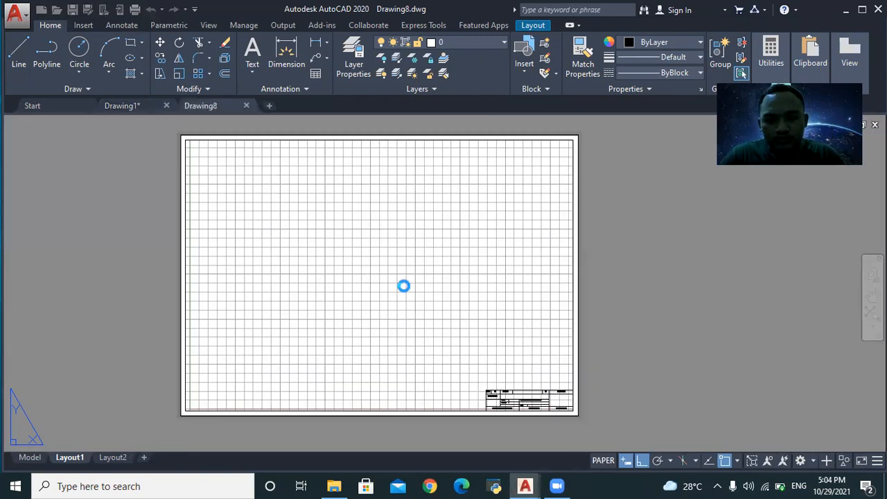
scroll(541, 274, "up", 3)
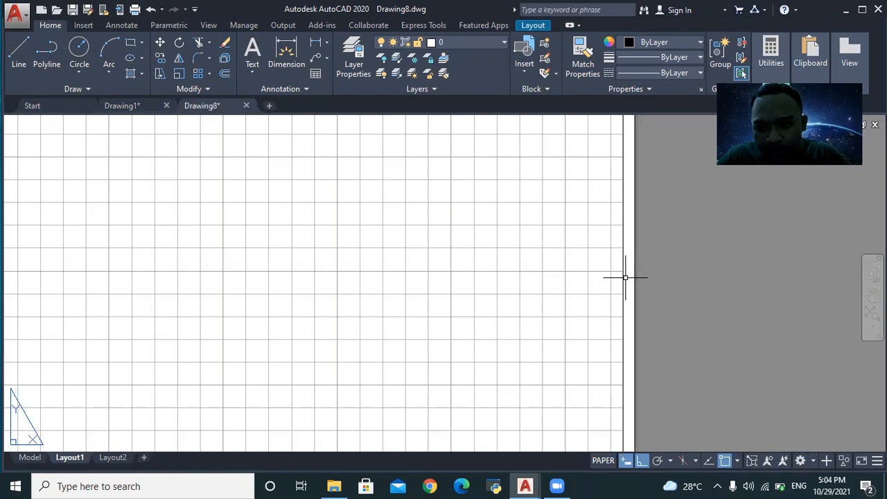
left_click(622, 281)
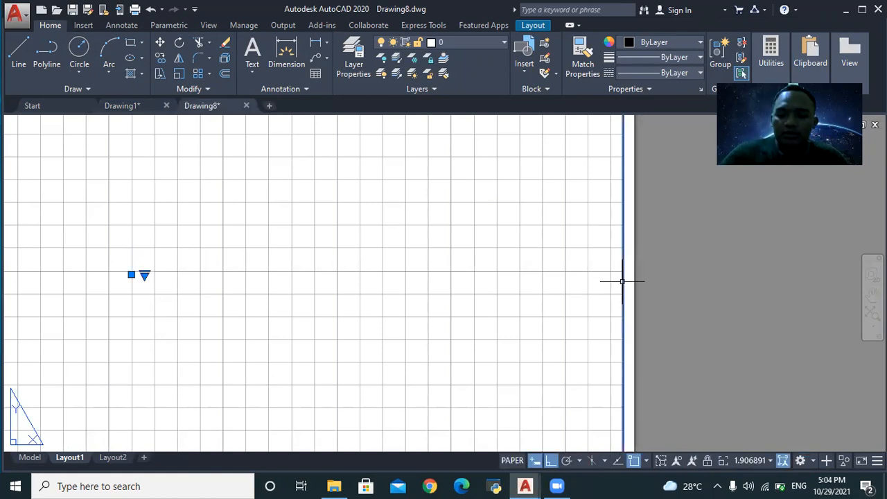
key("Delete")
- Switch Drawing8 from the layout to Model space
scroll(323, 420, "down", 6)
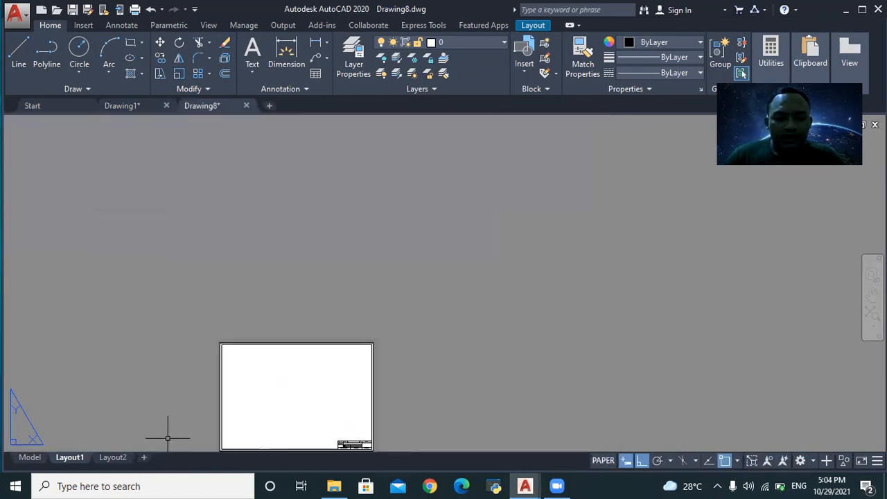
scroll(299, 396, "up", 5)
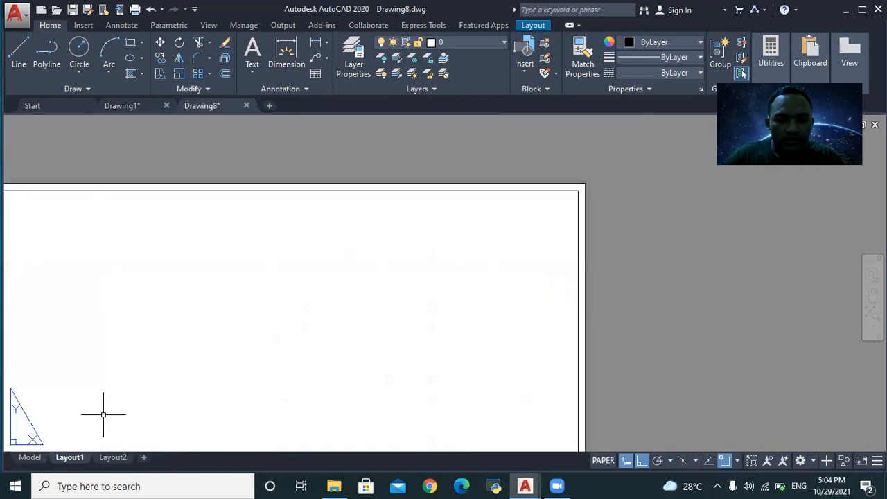
left_click(29, 458)
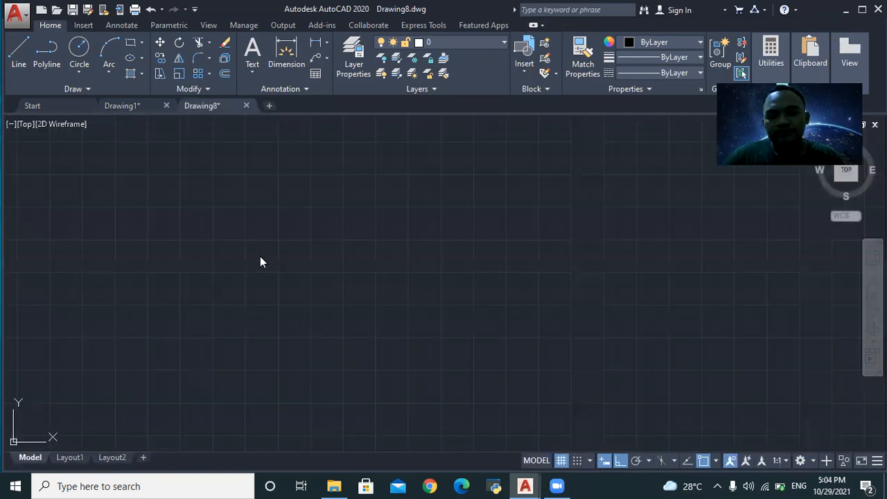
scroll(58, 323, "down", 2)
scroll(485, 328, "down", 4)
scroll(477, 229, "up", 2)
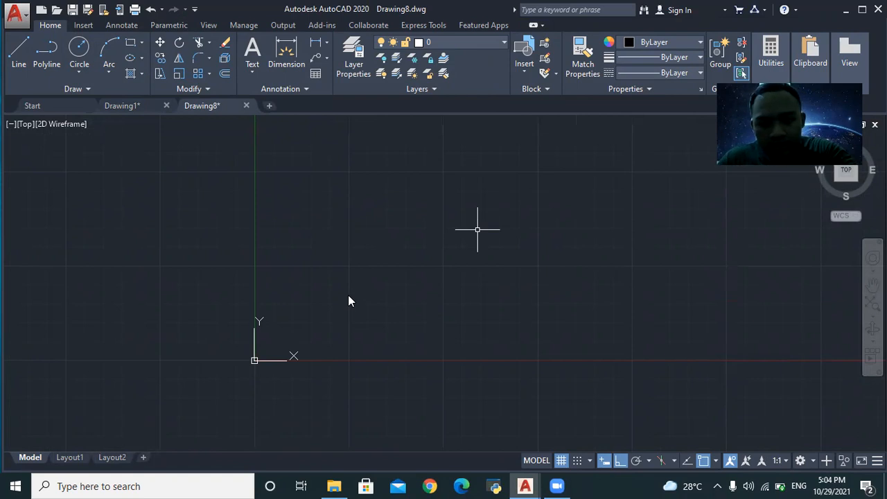
- Set Drawing Units to 0.00 length precision with Millimeters as the insertion scale
left_click(478, 232)
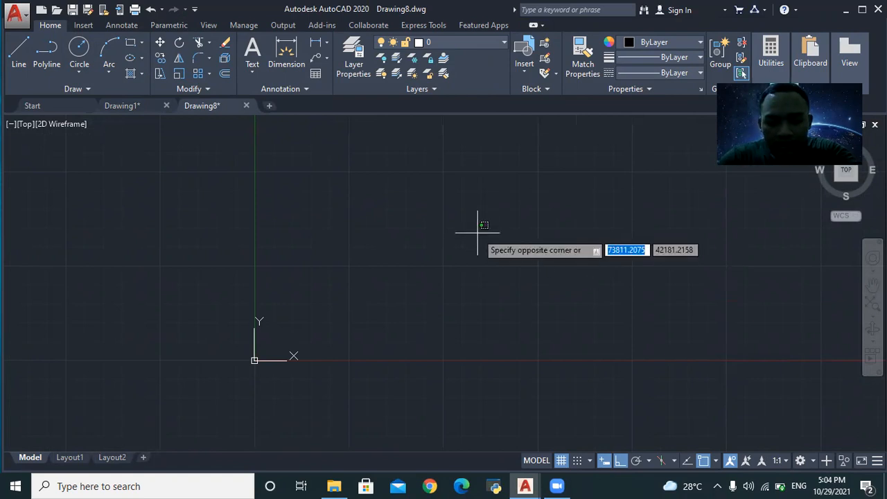
type("UN")
key("Escape")
type("UNITS")
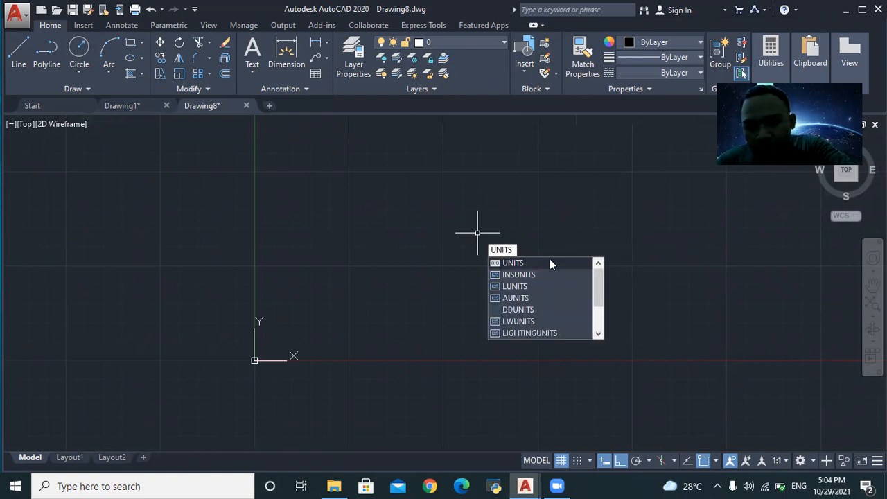
left_click(549, 263)
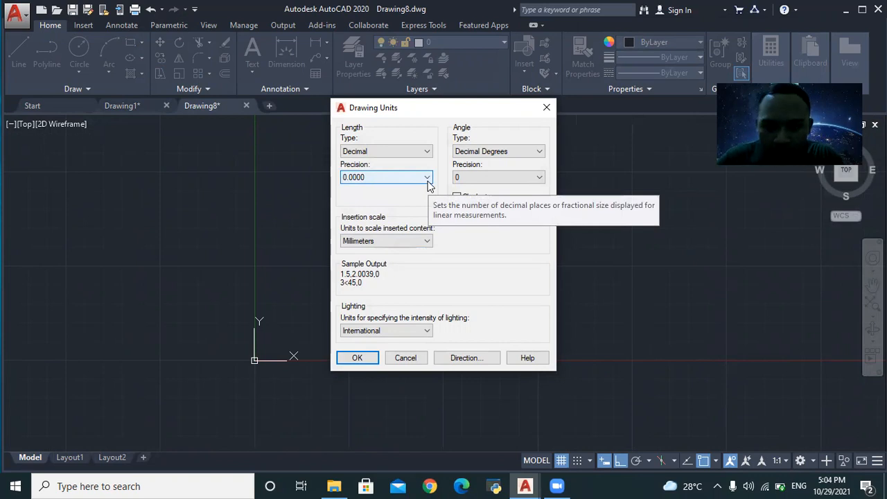
left_click(428, 179)
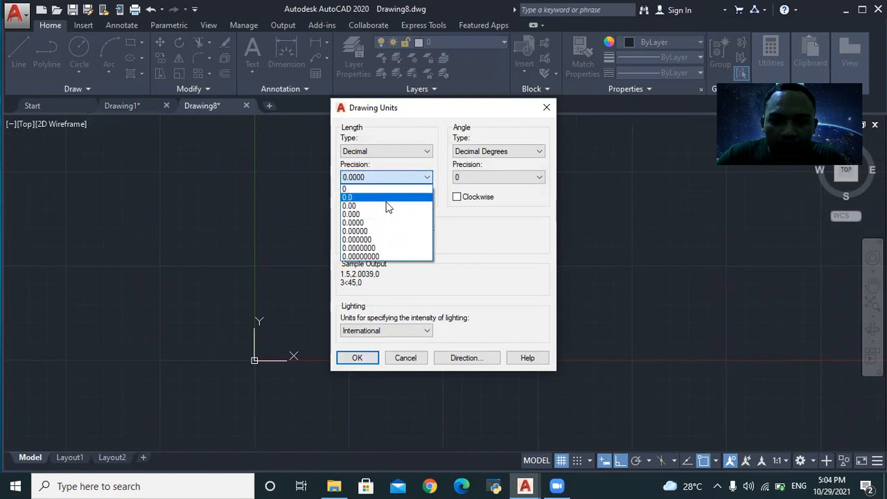
left_click(389, 206)
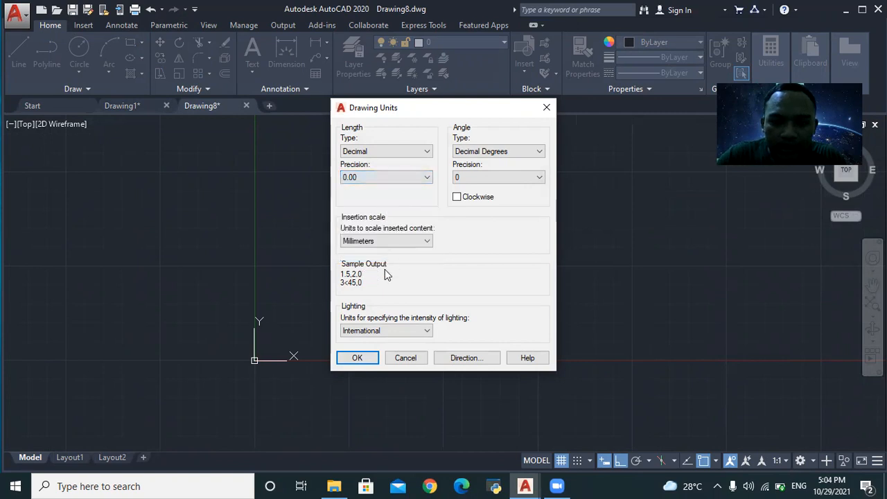
left_click(427, 241)
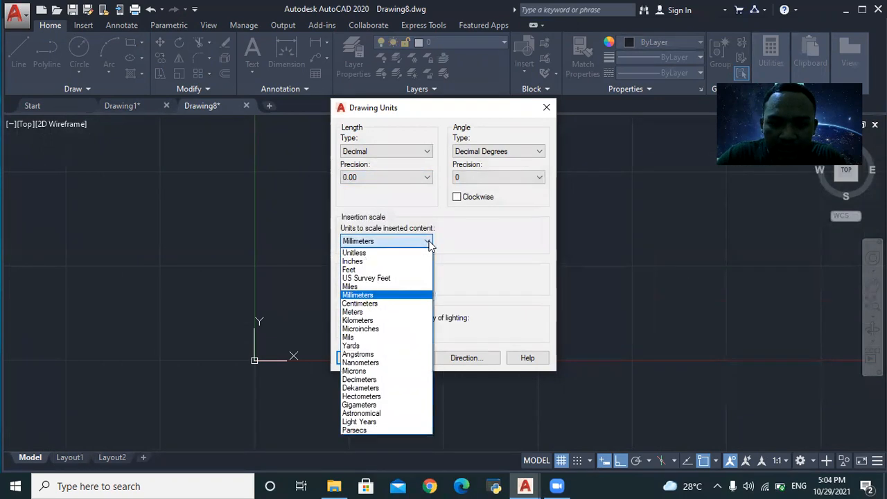
left_click(387, 295)
left_click(365, 359)
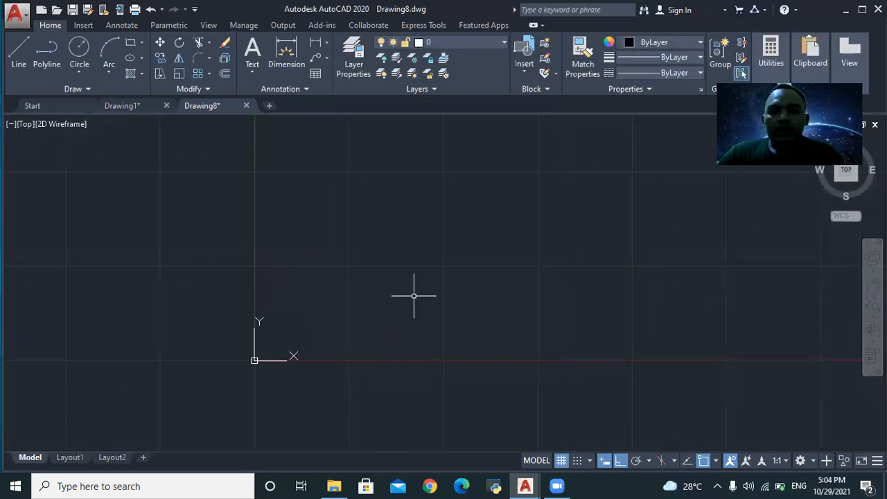
type("LIMIT")
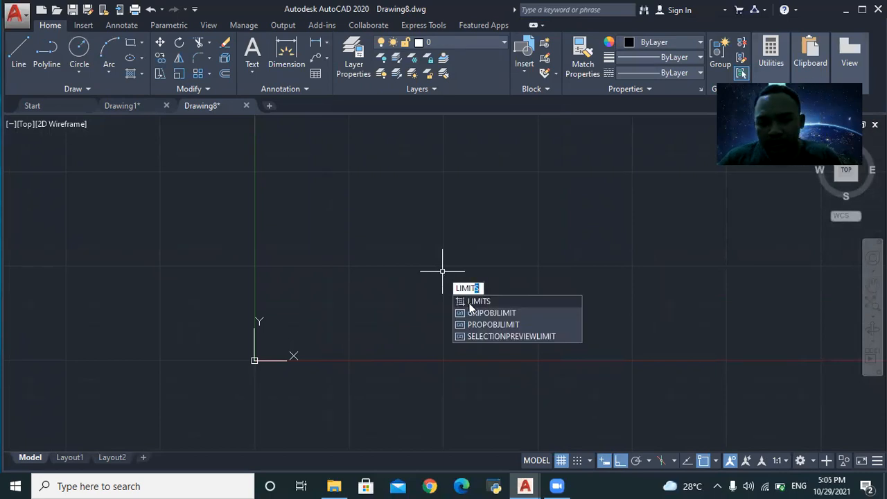
- Set the model space limits from 0,0 to 841,594
left_click(471, 302)
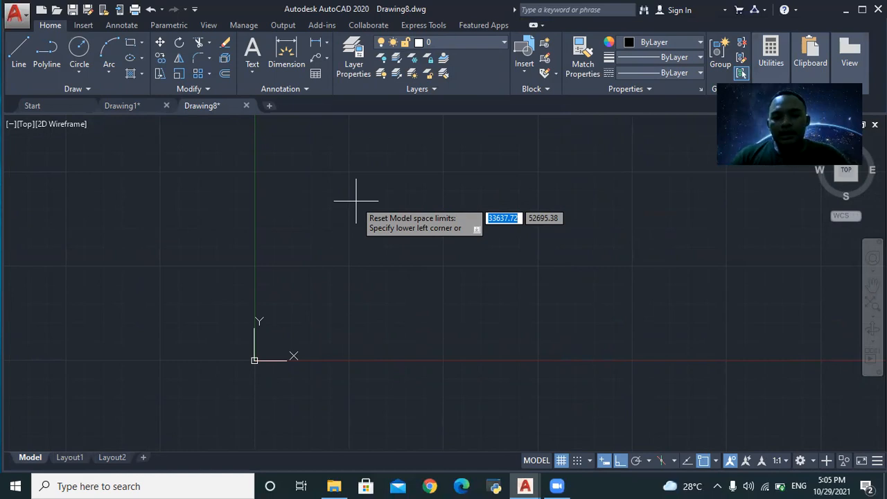
type("0,0")
key("Return")
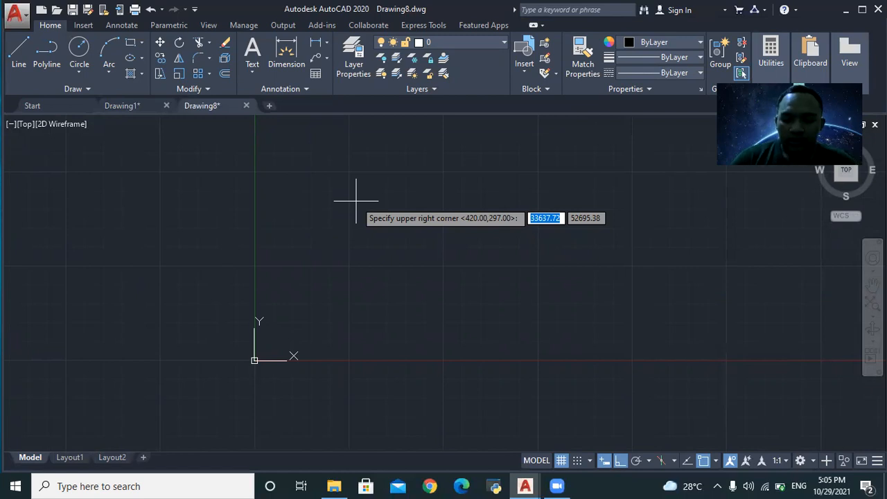
type("841")
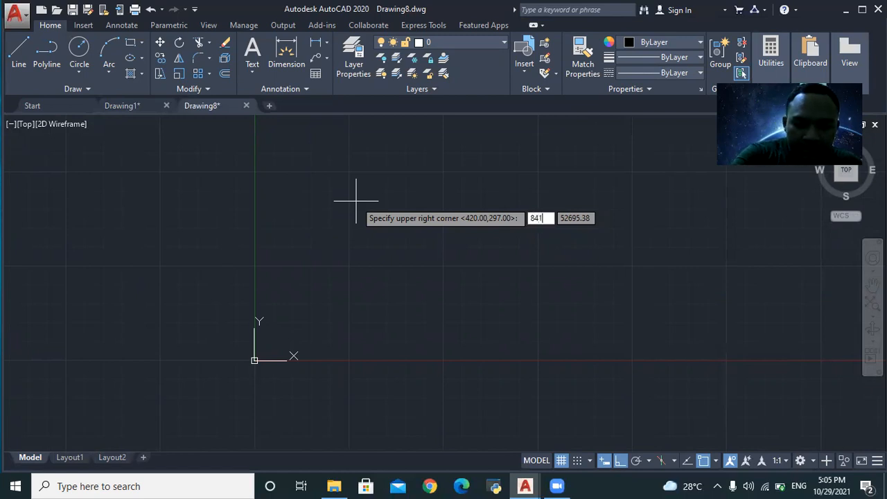
key("Tab")
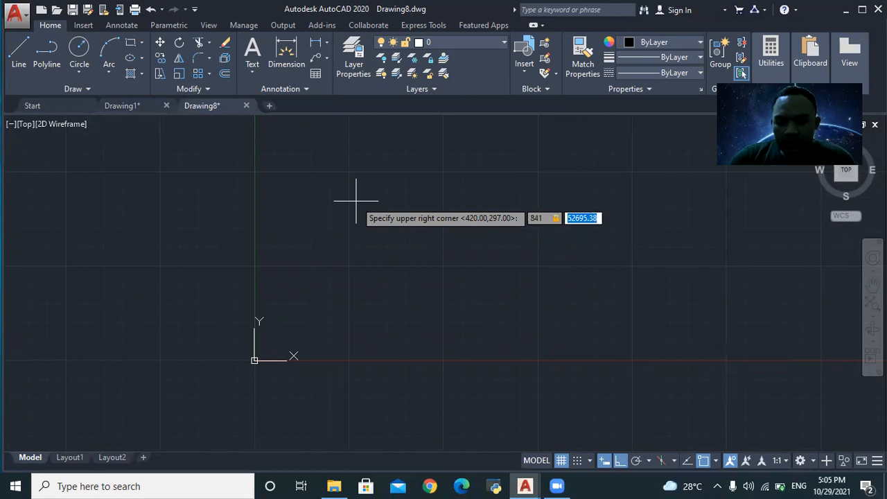
type("594")
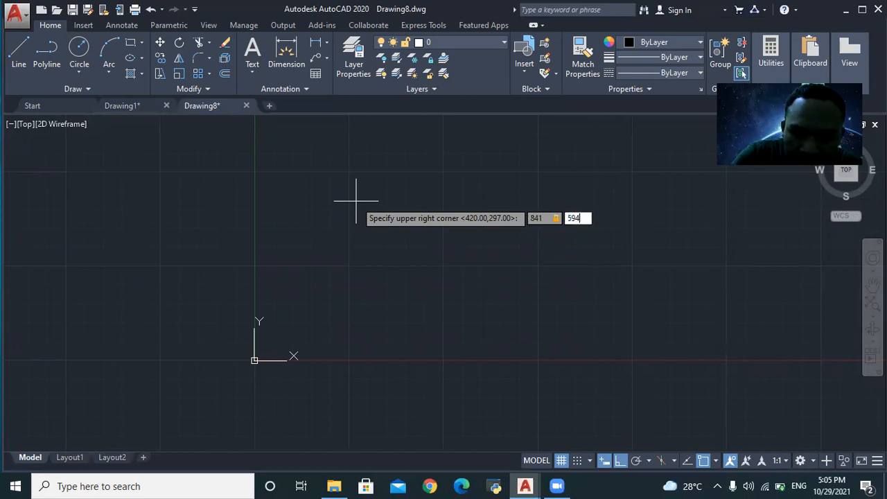
key("Return")
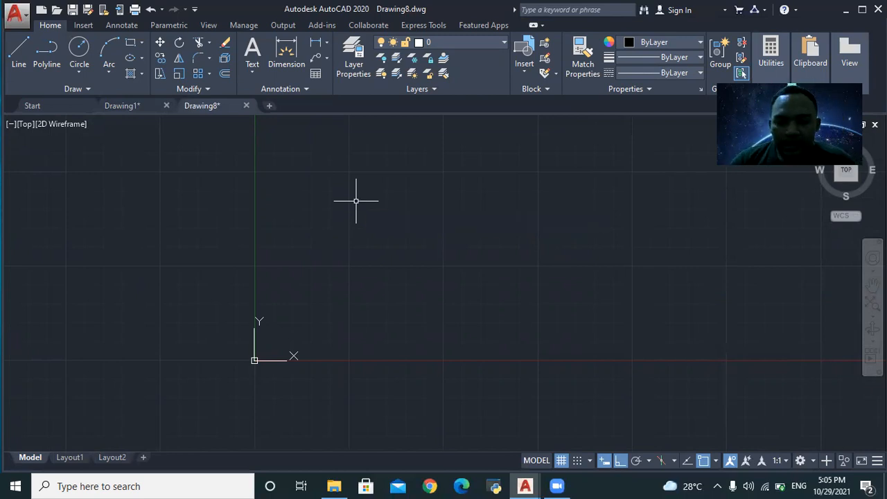
- Enter 0 for the GRIDDISPLAY setting while zooming around the grid
type("GRIDDISPLAY")
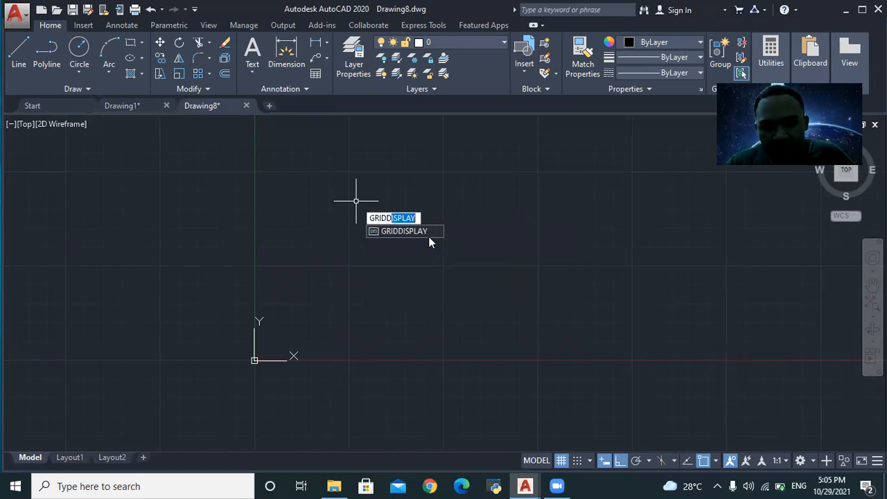
left_click(426, 233)
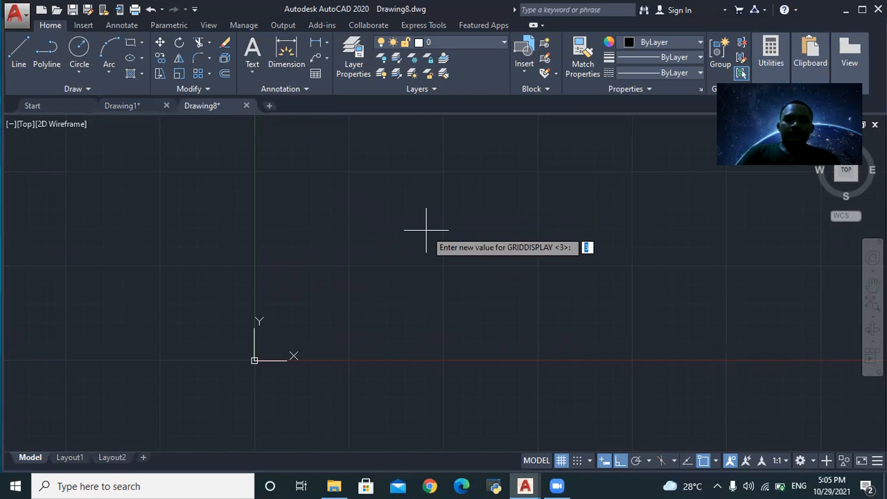
scroll(111, 181, "down", 2)
scroll(563, 308, "up", 4)
scroll(311, 247, "up", 3)
scroll(87, 353, "up", 4)
scroll(104, 354, "down", 7)
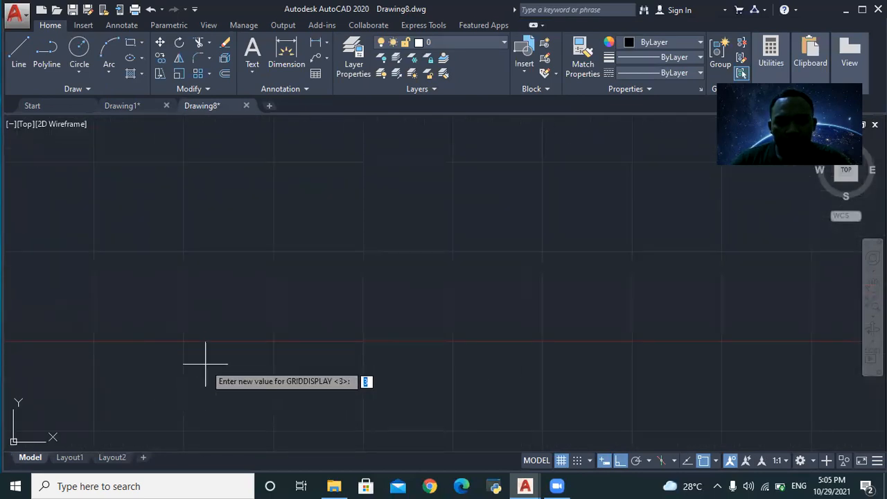
scroll(300, 293, "up", 3)
scroll(298, 221, "down", 3)
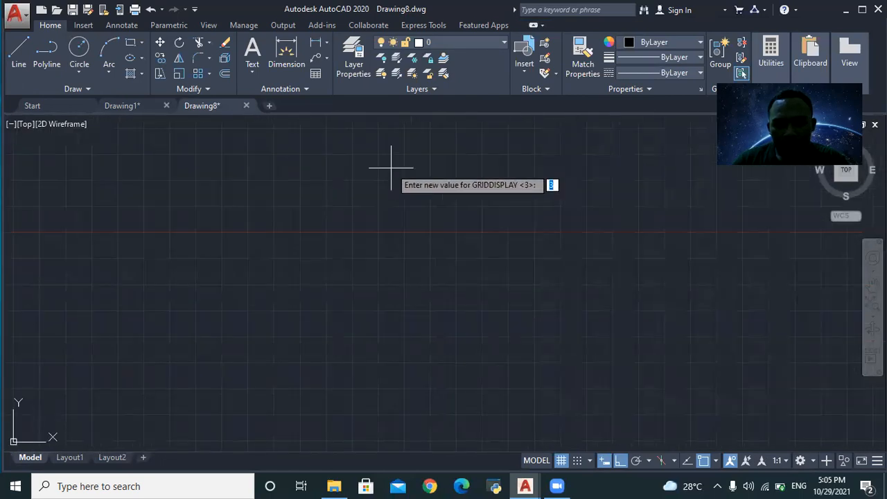
scroll(391, 173, "down", 3)
scroll(215, 127, "up", 3)
scroll(215, 130, "down", 3)
scroll(217, 131, "up", 4)
scroll(216, 134, "down", 4)
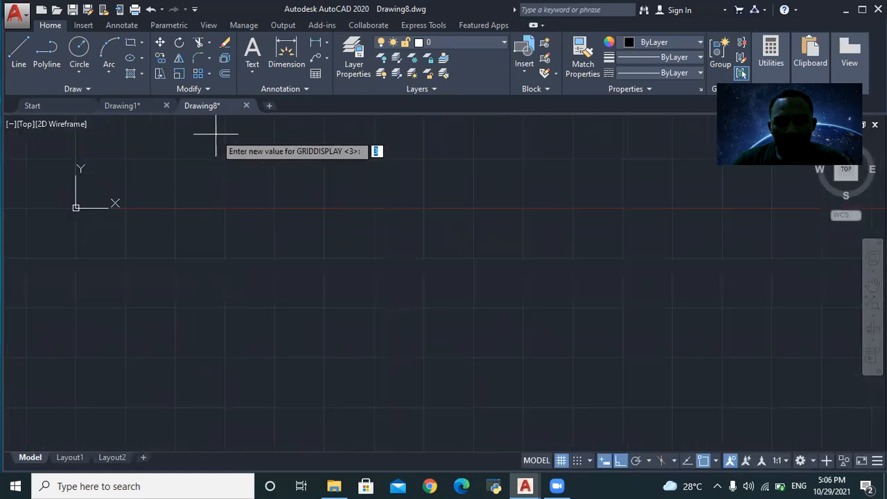
scroll(216, 134, "down", 2)
scroll(24, 170, "up", 5)
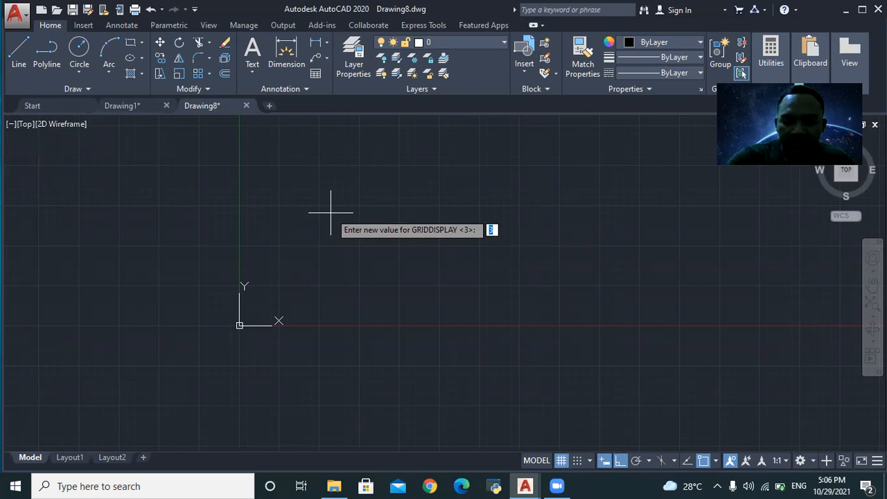
type("0")
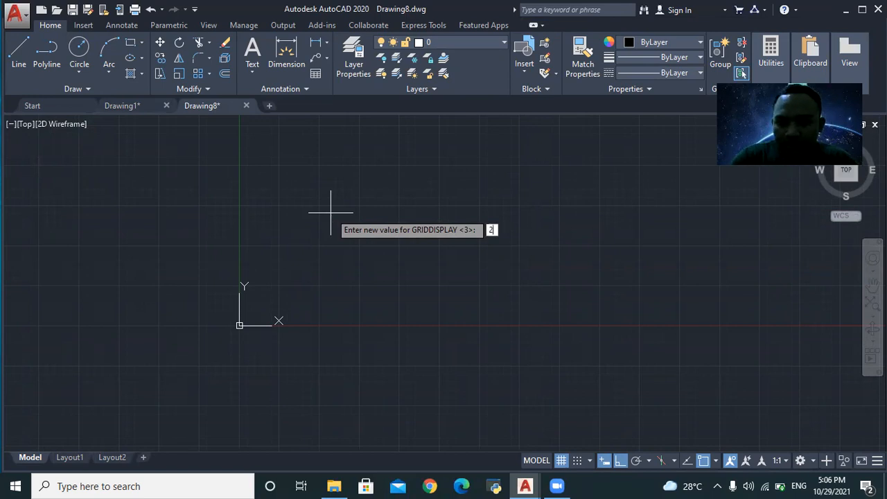
key("Return")
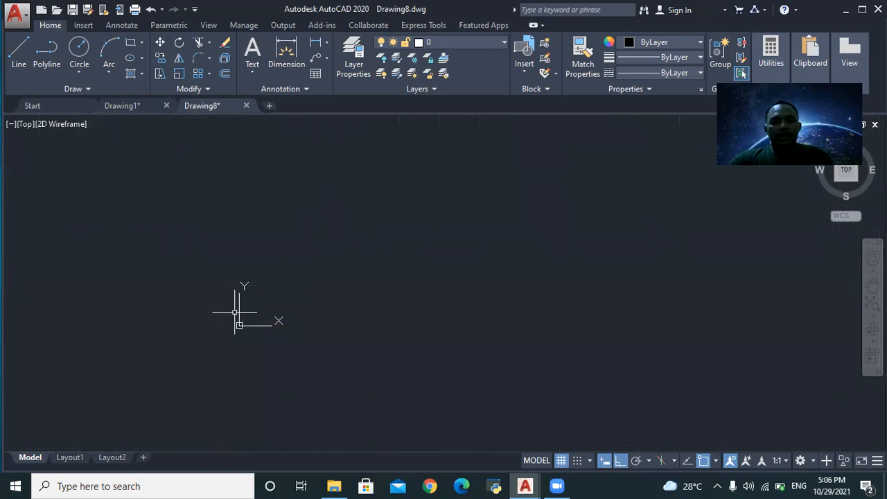
- Zoom in and out to frame the 841 by 594 grid limits and UCS origin
scroll(241, 351, "up", 8)
scroll(207, 177, "down", 4)
scroll(189, 158, "up", 2)
scroll(190, 134, "down", 1)
scroll(188, 123, "up", 4)
scroll(188, 132, "down", 2)
scroll(176, 202, "up", 4)
scroll(628, 220, "up", 2)
scroll(623, 226, "down", 2)
scroll(709, 228, "up", 2)
scroll(710, 232, "down", 2)
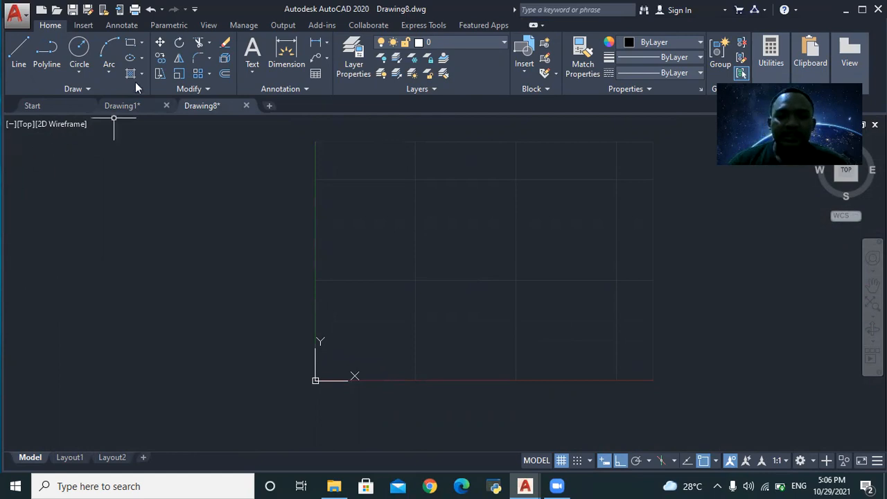
left_click(132, 106)
scroll(565, 249, "down", 2)
scroll(729, 250, "up", 1)
scroll(343, 201, "up", 4)
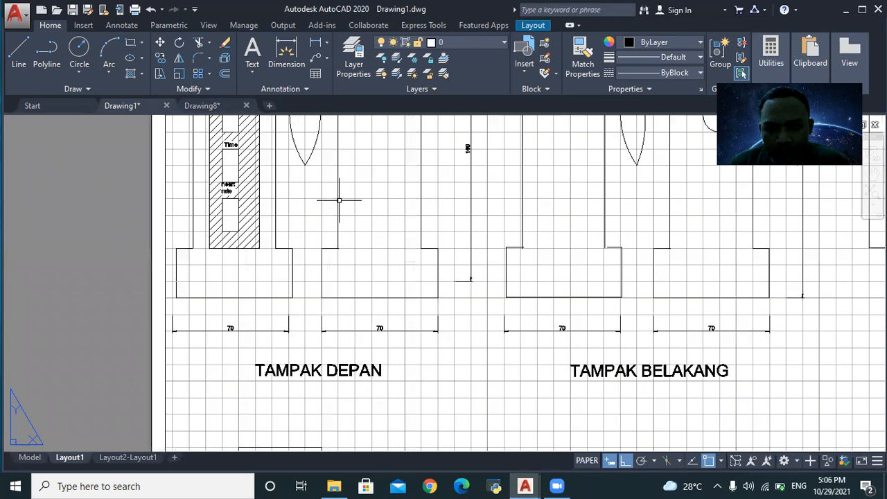
scroll(866, 278, "down", 4)
scroll(759, 334, "down", 2)
scroll(759, 334, "up", 4)
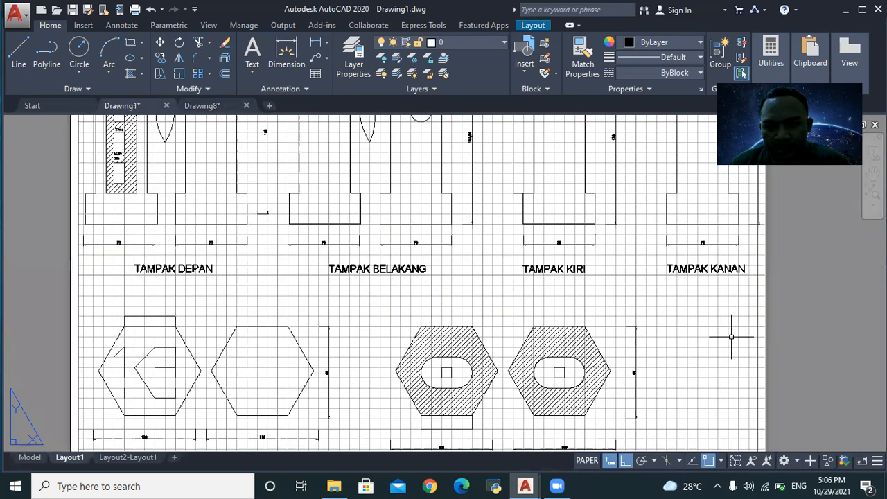
left_click(211, 105)
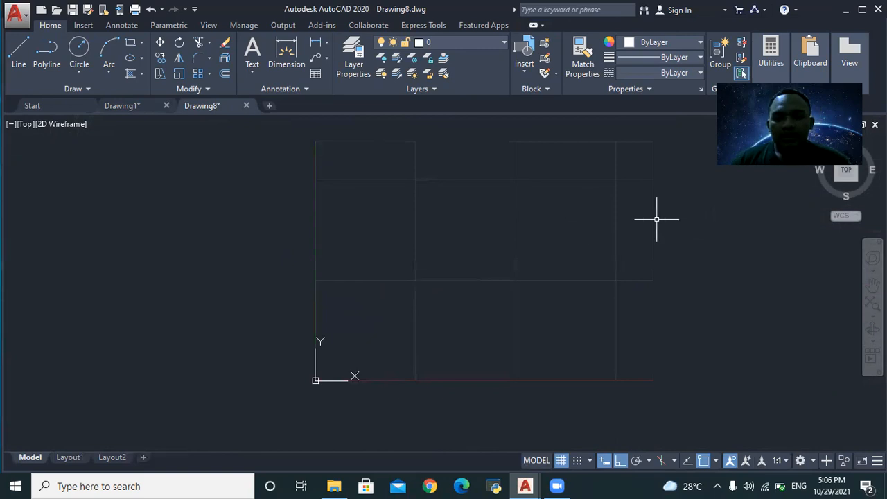
scroll(649, 190, "up", 2)
- Begin a line with a mistyped length and cancel that attempt
scroll(649, 191, "down", 2)
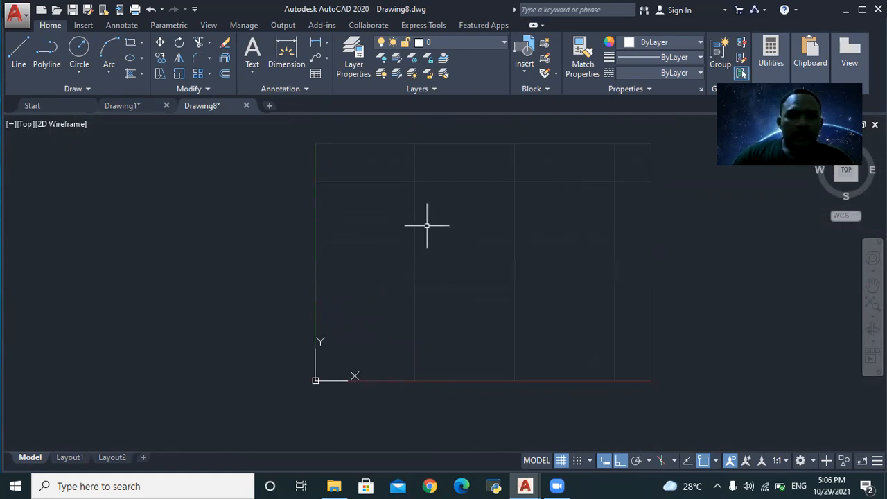
type("LINE")
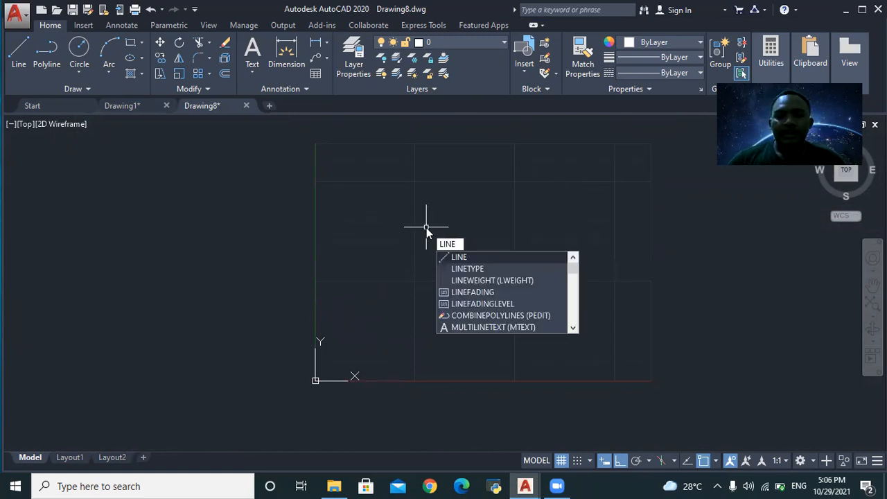
left_click(470, 259)
key("Return")
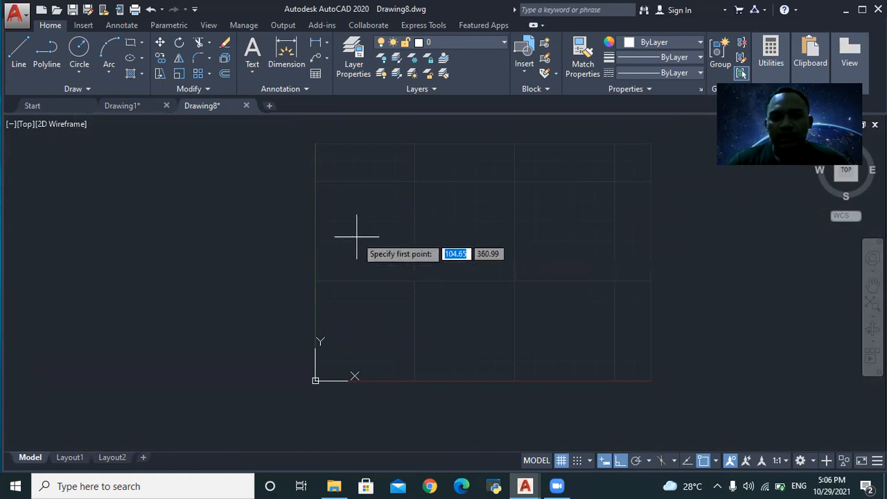
left_click(365, 232)
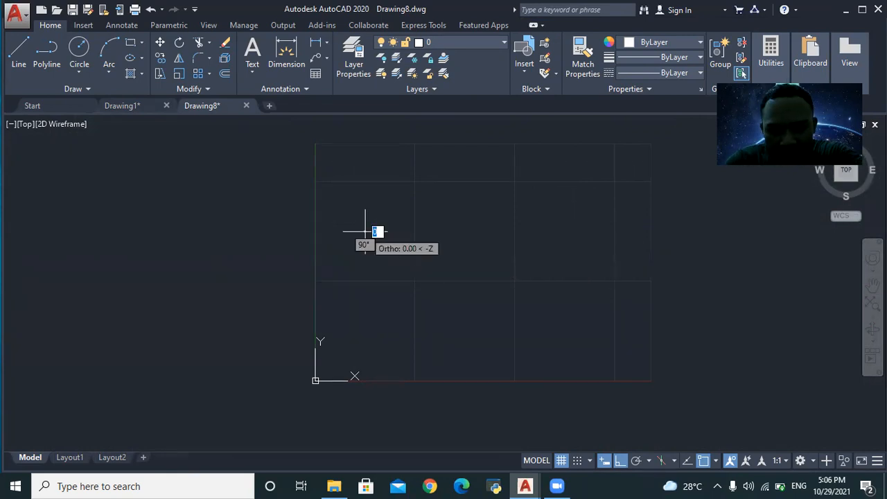
type("200")
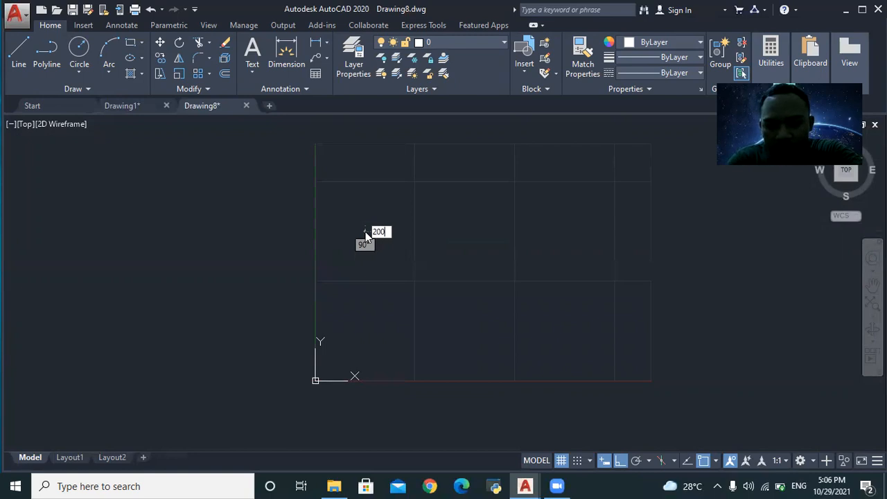
key("Return")
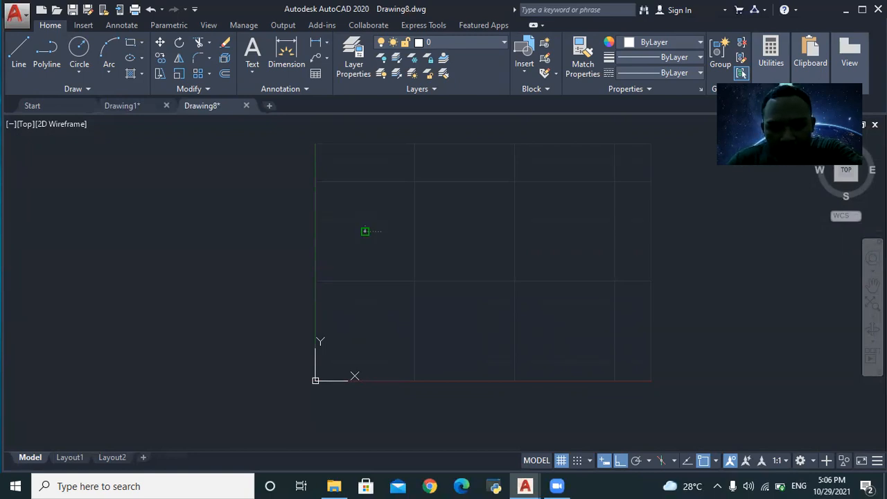
key("Escape")
- Draw a 200-unit horizontal line followed by a 100-unit line straight down
type("LINE")
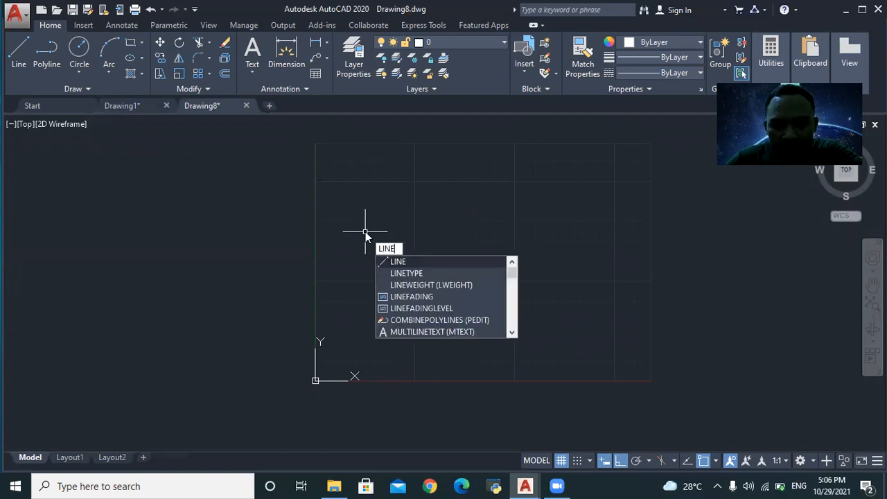
left_click(411, 263)
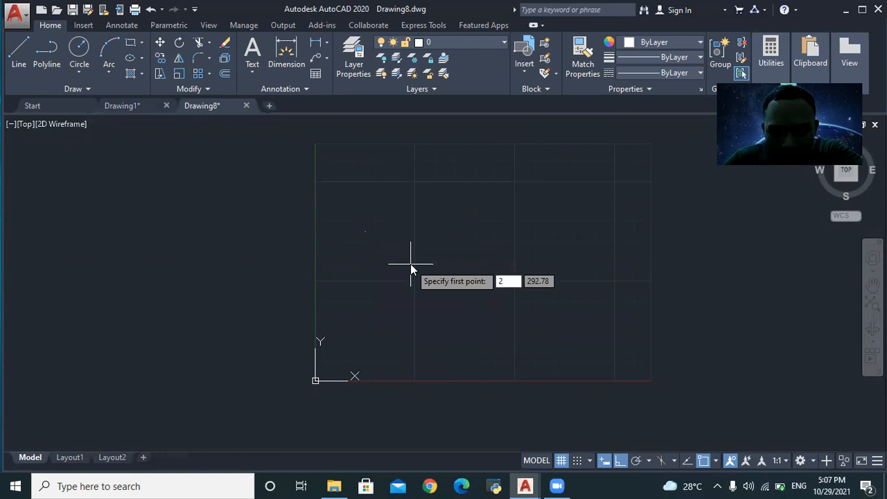
left_click(410, 263)
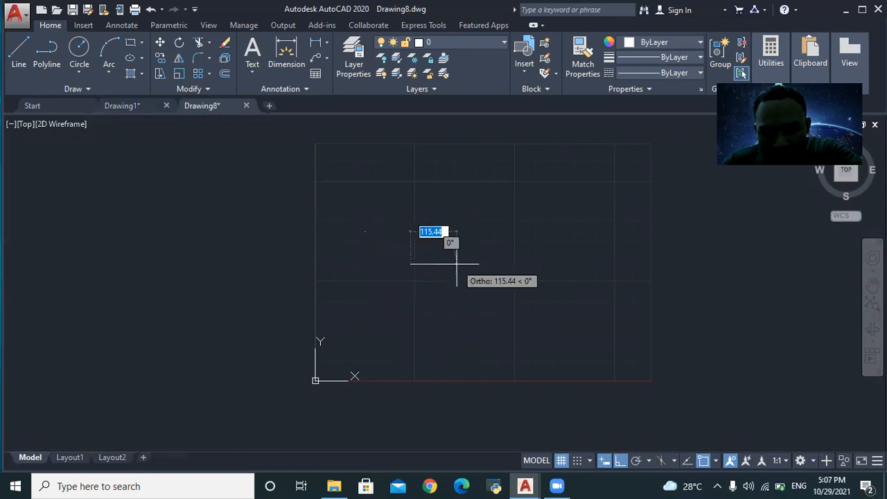
type("200")
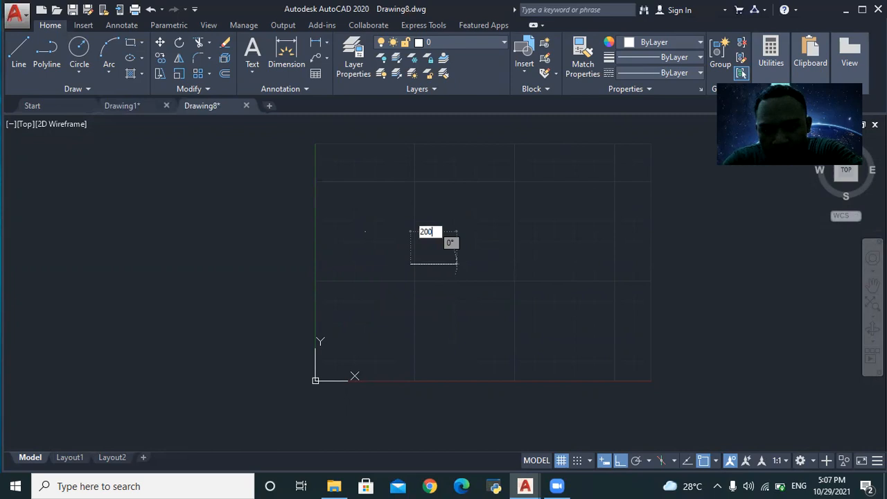
key("Return")
scroll(457, 263, "up", 6)
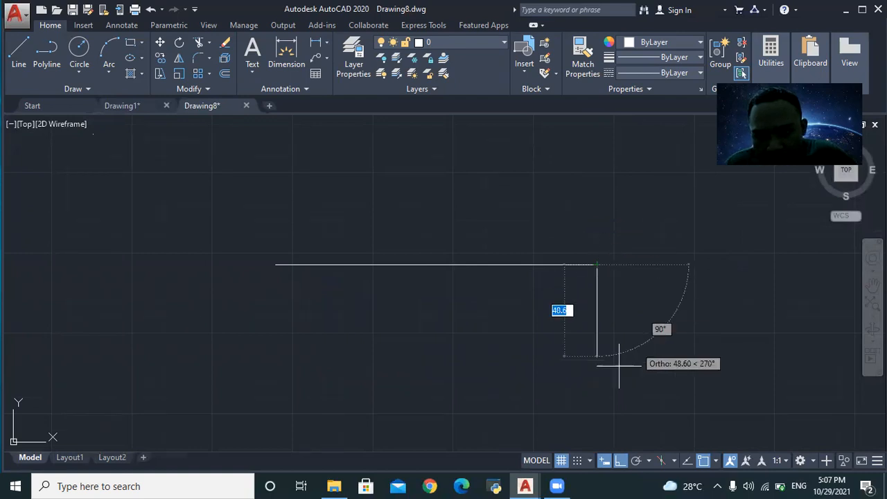
type("100")
key("Return")
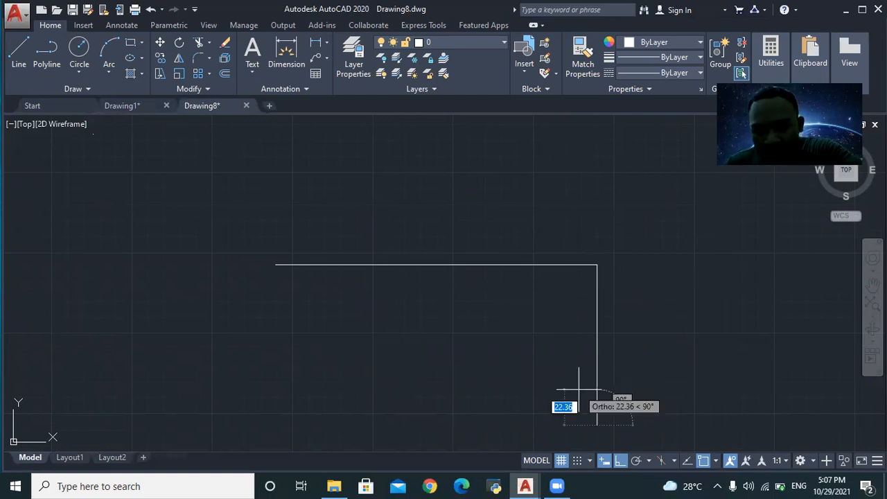
key("Escape")
scroll(522, 367, "up", 5)
scroll(283, 220, "down", 5)
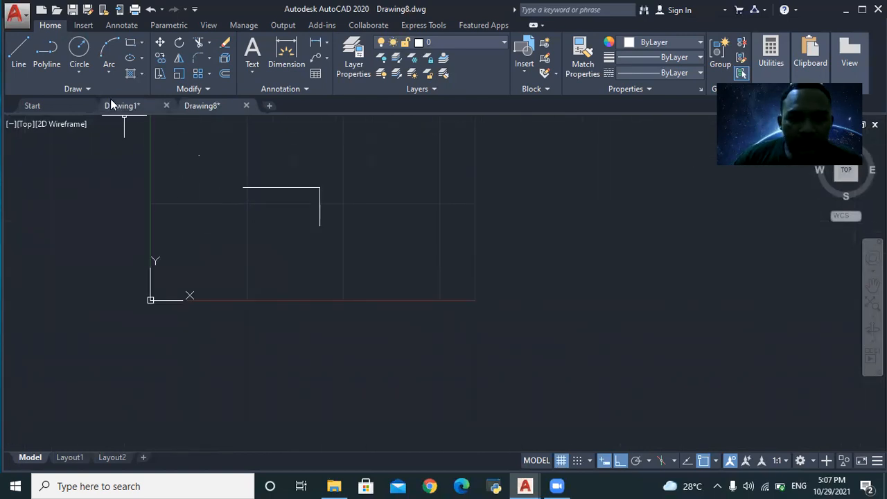
scroll(208, 229, "up", 3)
scroll(222, 194, "down", 5)
scroll(229, 160, "up", 3)
scroll(232, 163, "down", 2)
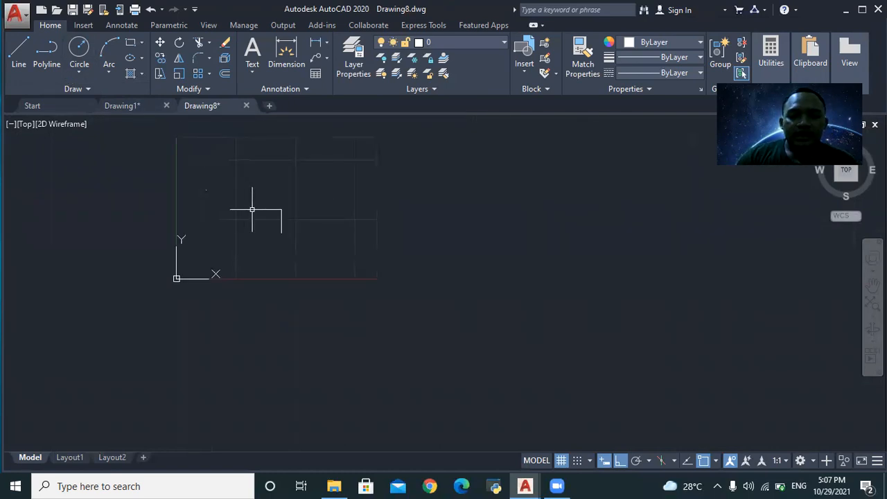
scroll(238, 194, "up", 2)
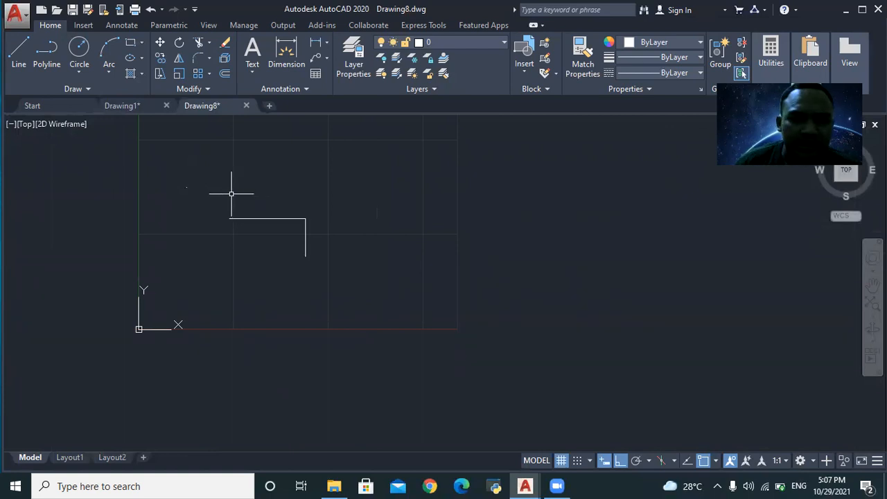
- Switch to Drawing1 and zoom around Layout1 to study the reference views
left_click(139, 105)
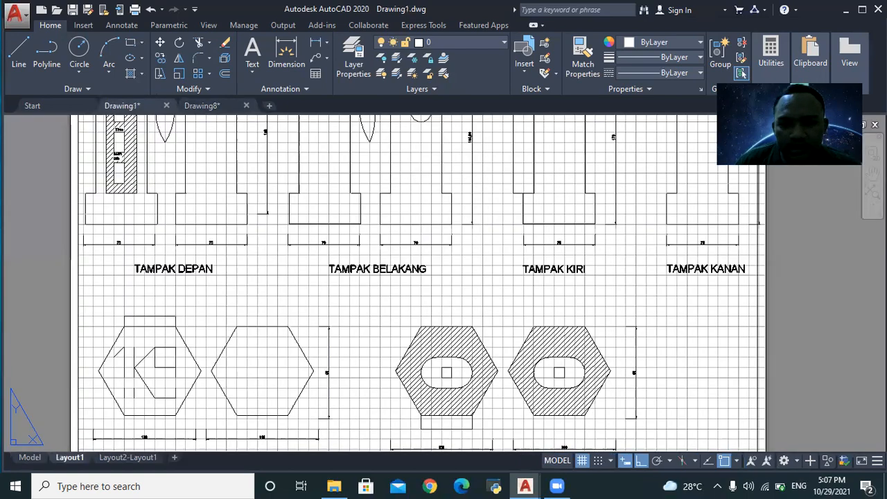
scroll(442, 236, "up", 4)
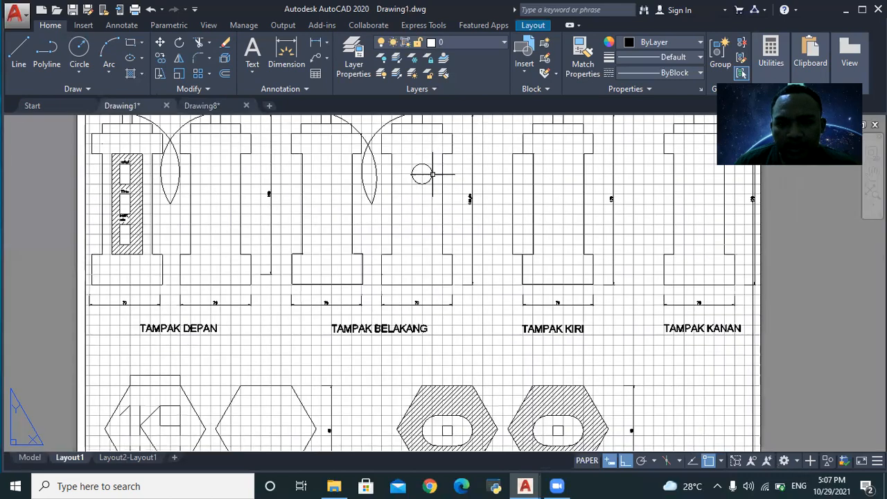
scroll(434, 171, "up", 2)
scroll(259, 169, "down", 5)
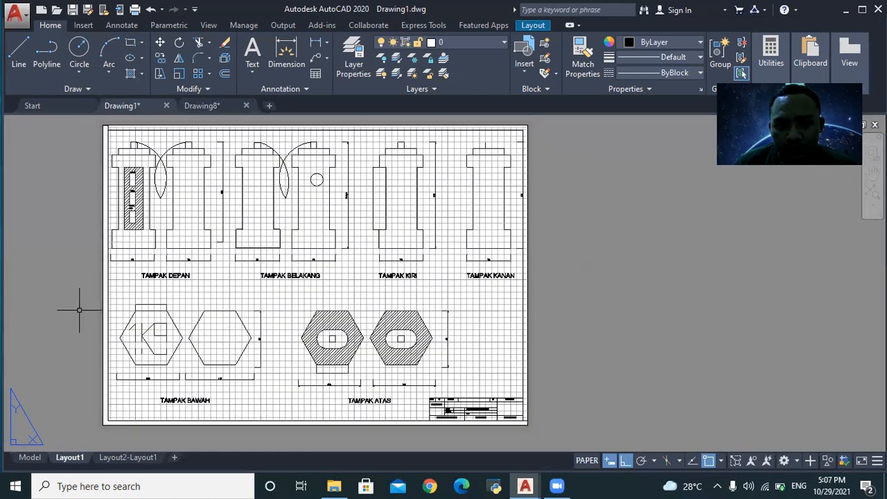
scroll(115, 205, "up", 3)
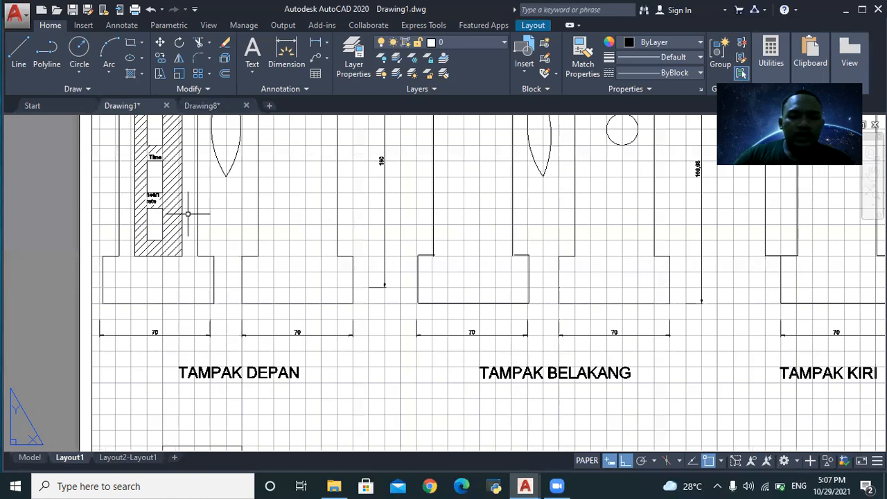
scroll(236, 212, "down", 1)
scroll(240, 197, "down", 2)
scroll(198, 212, "up", 4)
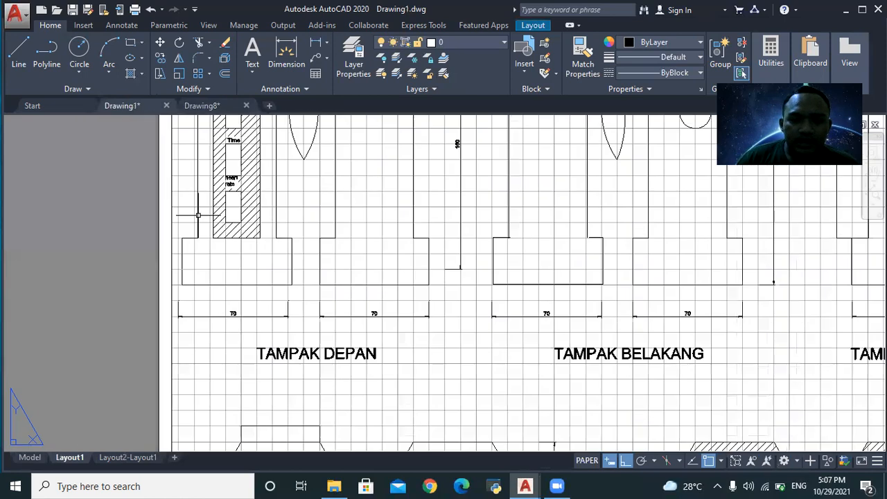
scroll(255, 129, "down", 4)
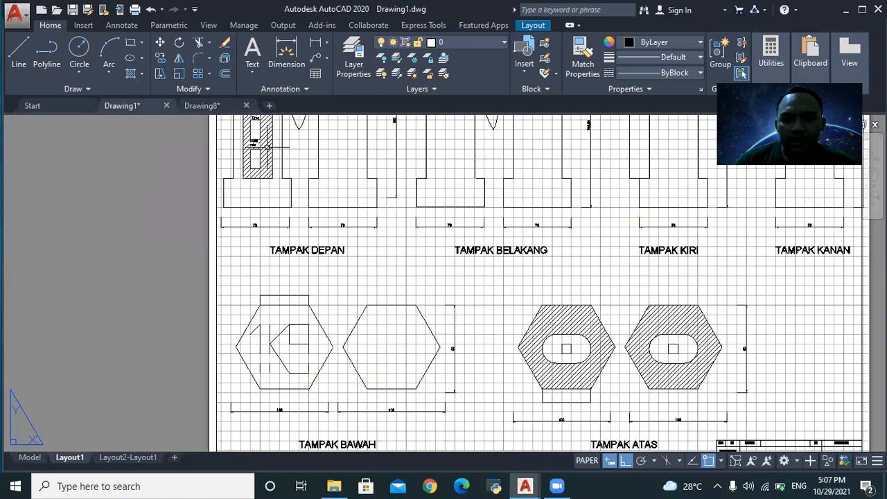
scroll(481, 142, "down", 3)
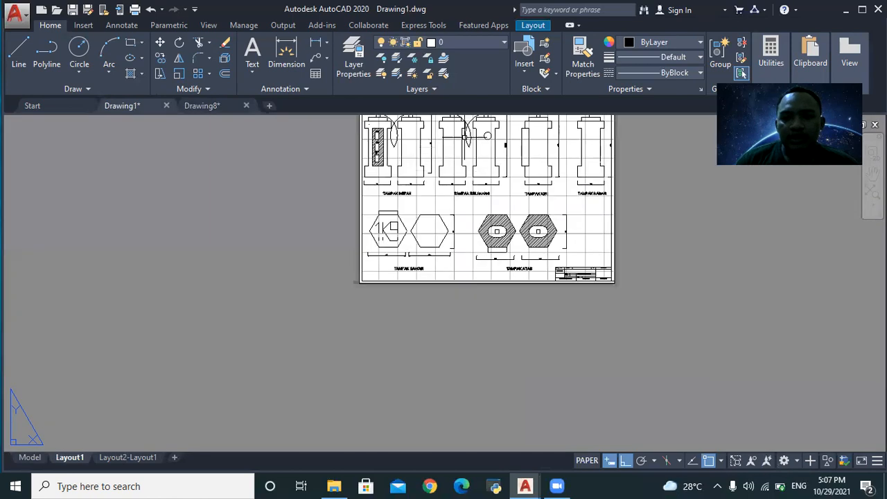
scroll(493, 133, "up", 1)
scroll(499, 132, "up", 2)
scroll(466, 143, "up", 2)
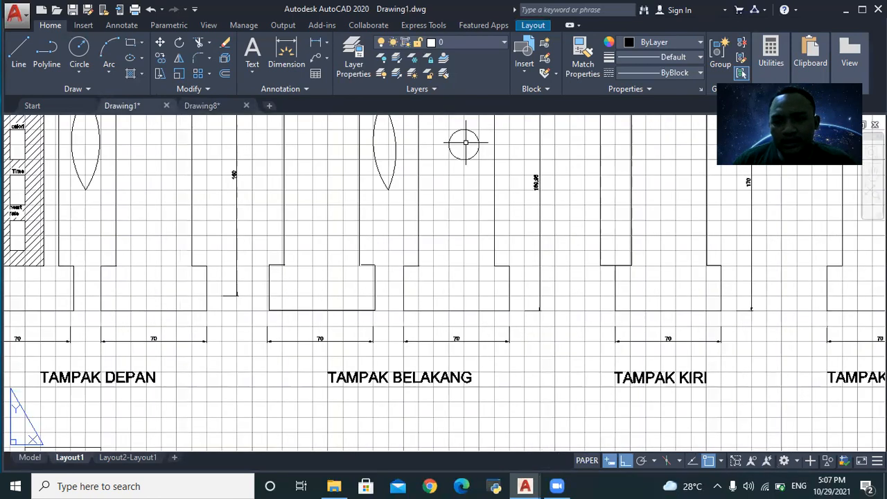
scroll(466, 143, "up", 2)
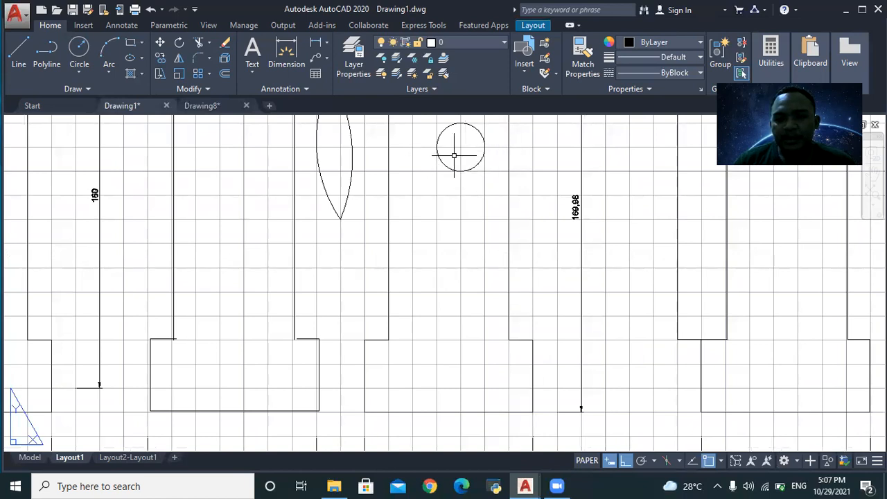
scroll(214, 178, "down", 4)
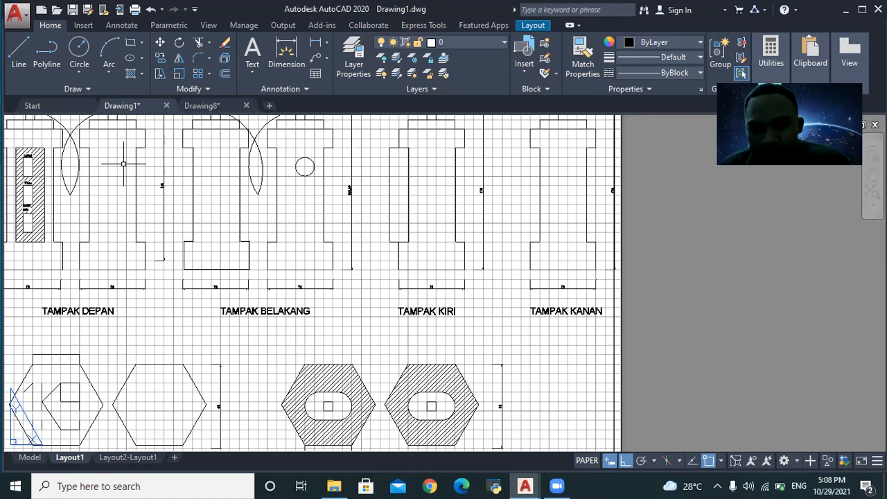
scroll(208, 269, "down", 4)
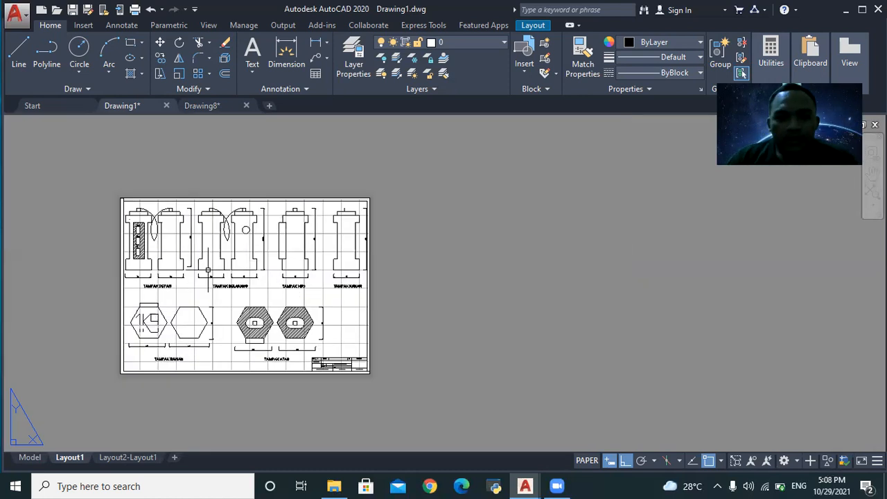
- Back in Drawing8, draw a circle centred at 50,50 with a picked radius
left_click(188, 107)
scroll(258, 201, "up", 4)
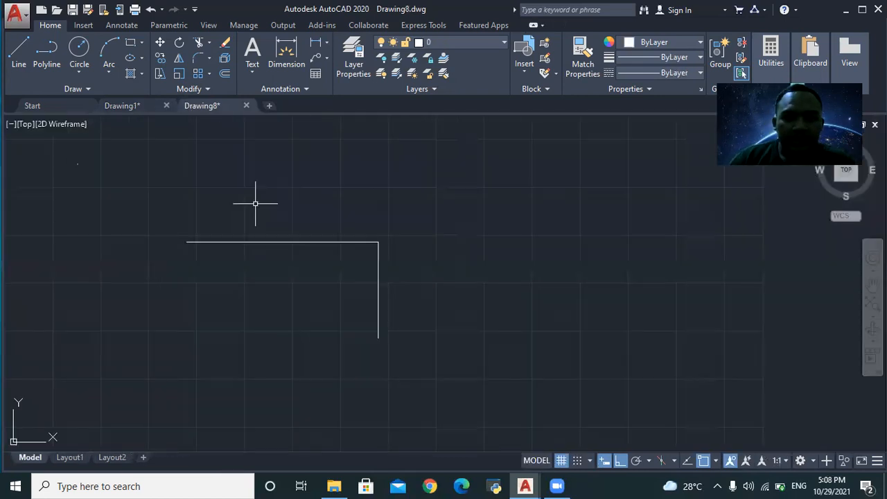
scroll(327, 175, "down", 4)
type("cirle")
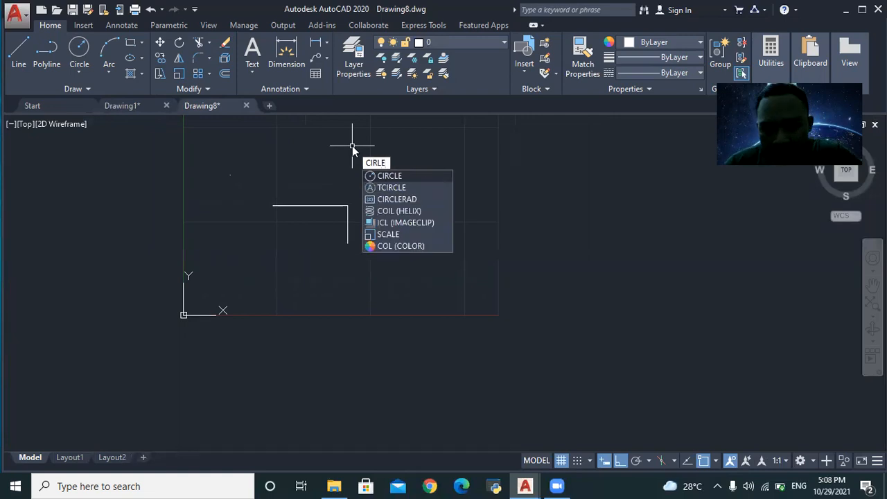
left_click(382, 176)
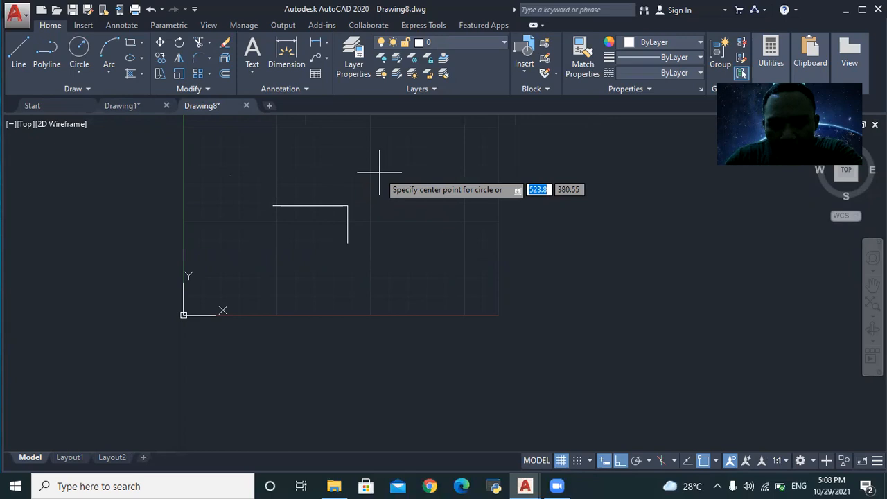
type("50")
key("Tab")
type("50")
key("Return")
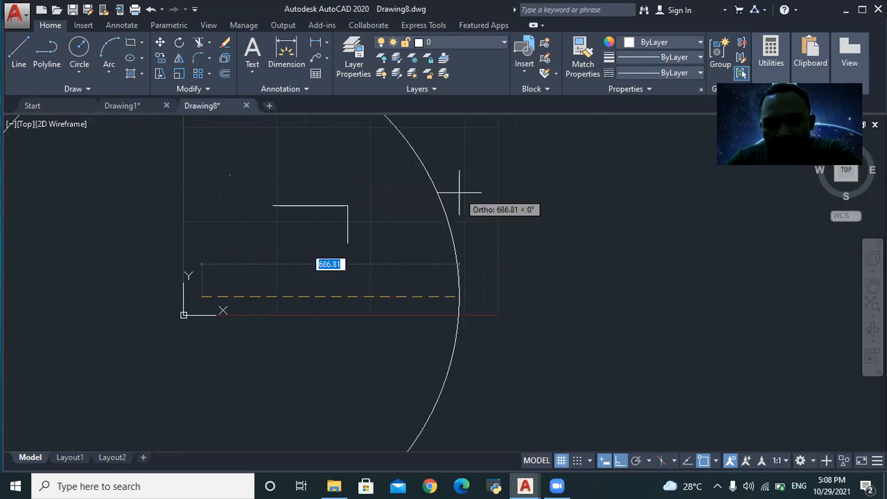
left_click(371, 216)
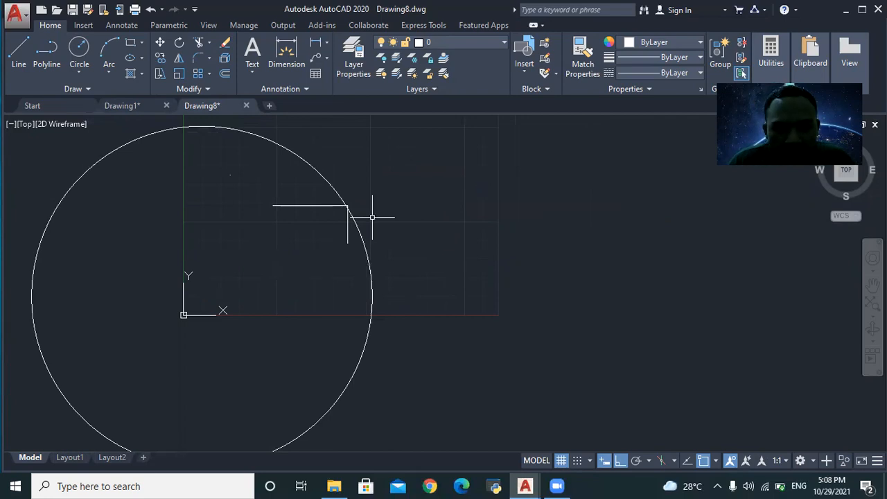
scroll(317, 249, "down", 3)
scroll(307, 221, "up", 2)
scroll(307, 223, "down", 2)
scroll(303, 225, "up", 2)
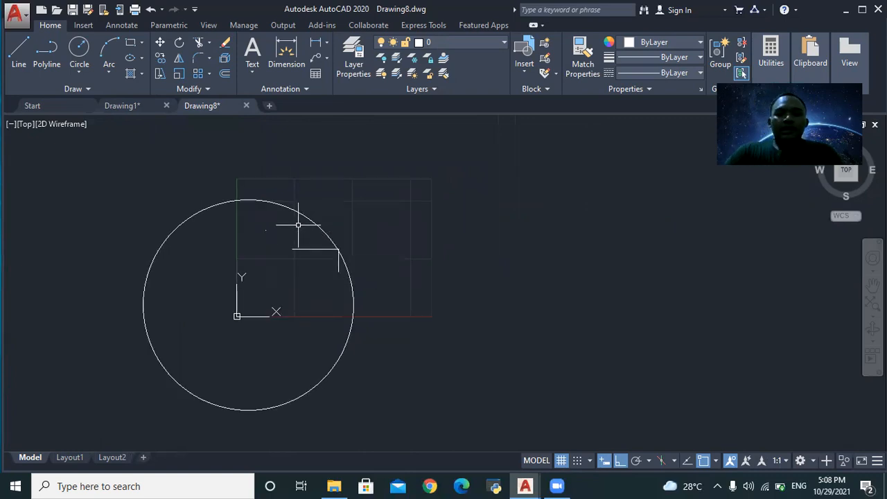
scroll(289, 245, "up", 4)
scroll(250, 262, "down", 8)
scroll(258, 277, "up", 8)
scroll(237, 261, "down", 6)
scroll(237, 261, "up", 4)
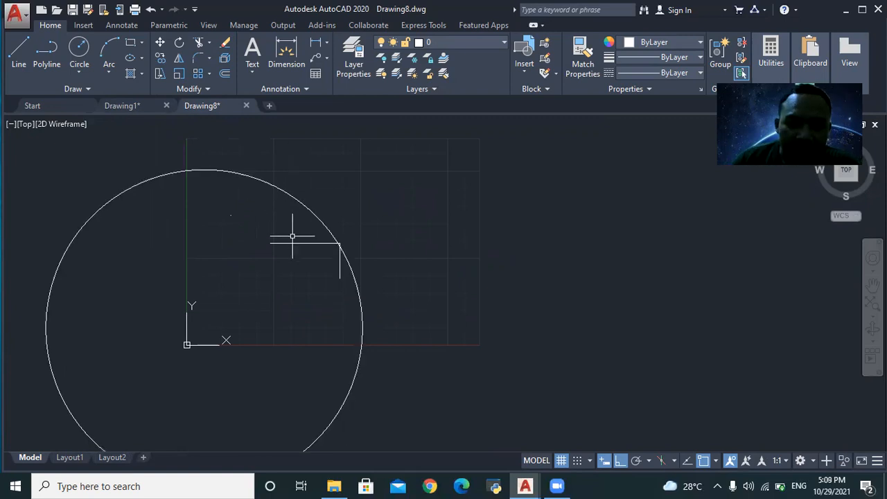
- Erase the large circle using ER
left_click(277, 185)
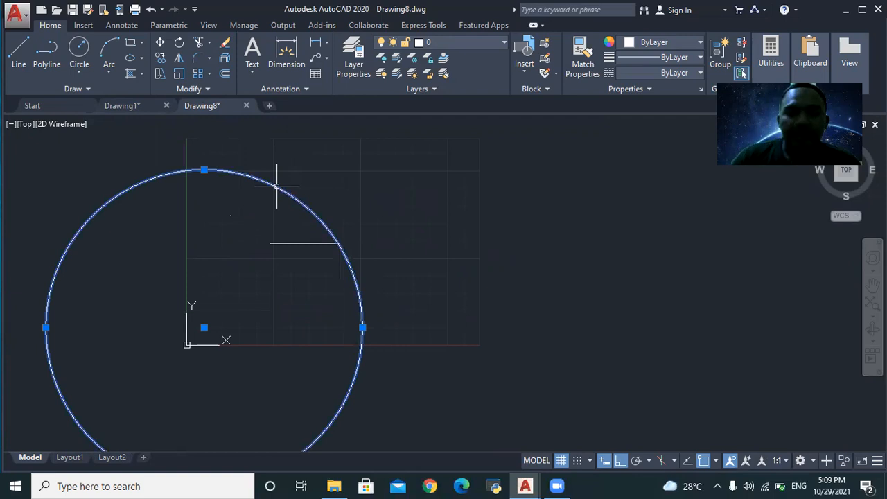
type("ER")
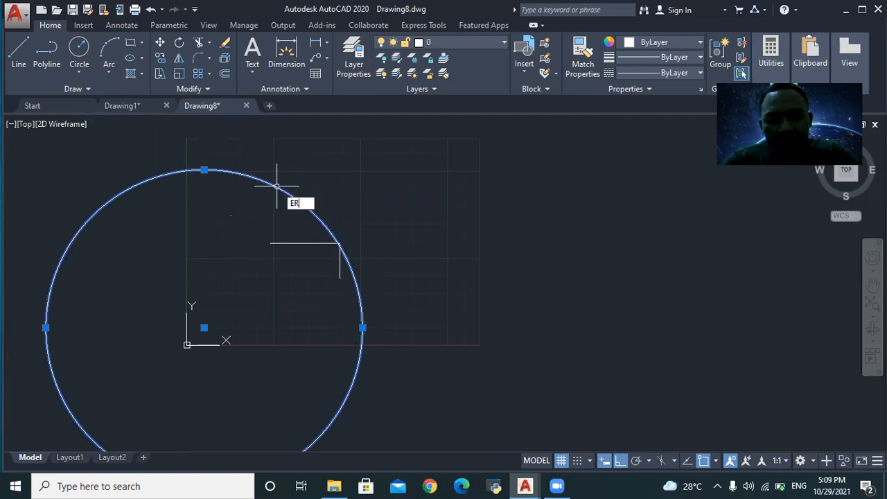
key("Return")
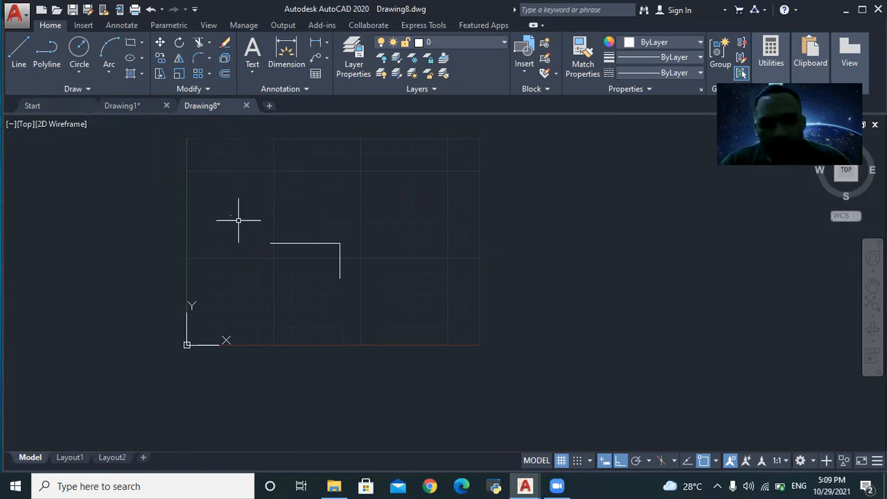
scroll(238, 218, "up", 2)
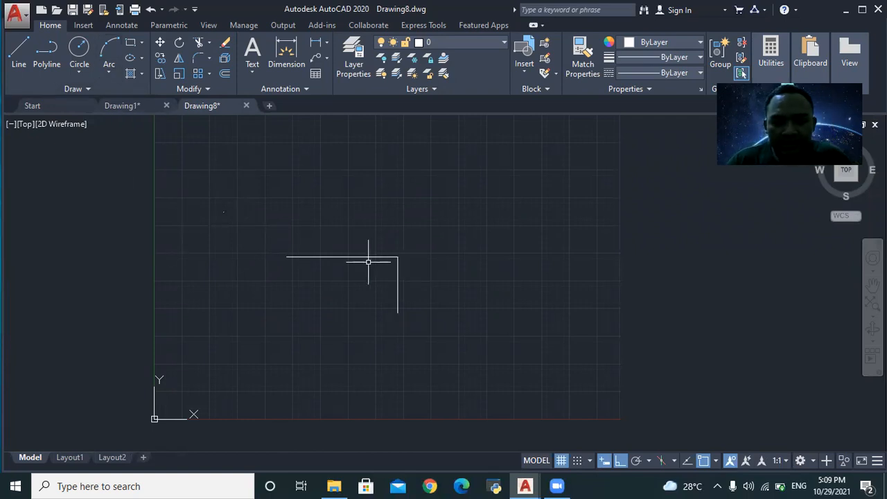
- Draw an arc curving around the left side of the origin
type("ARC")
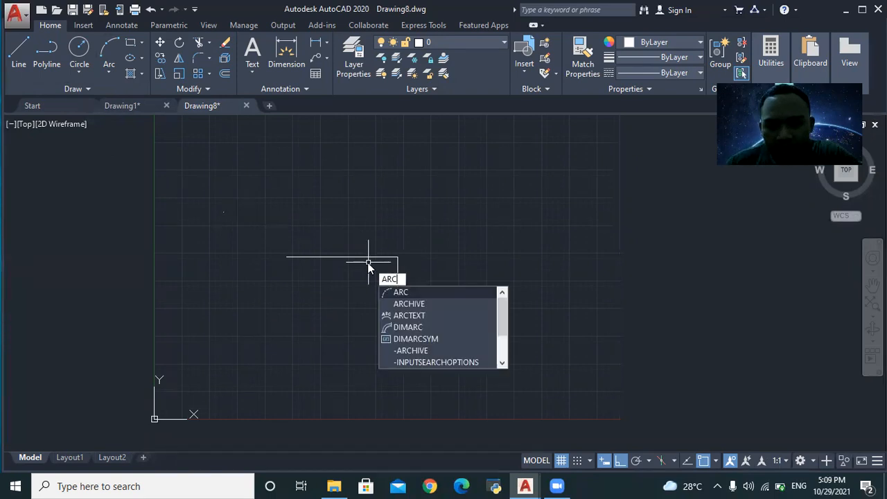
left_click(403, 294)
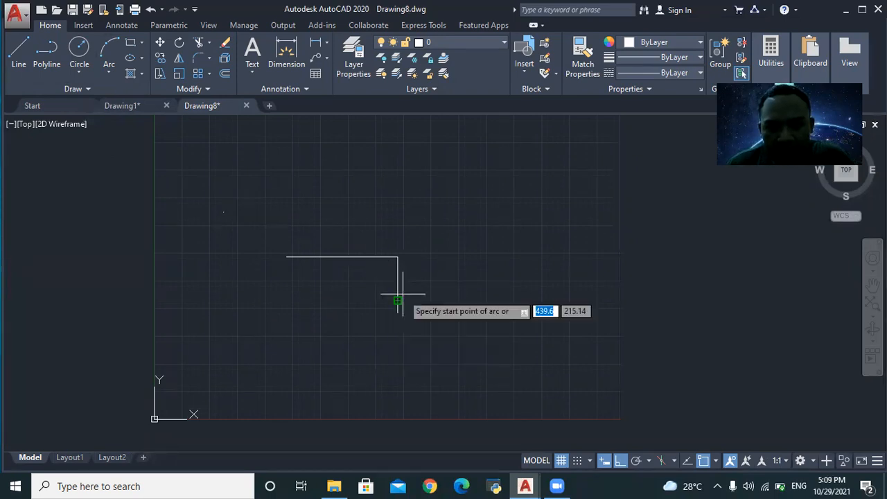
left_click(185, 321)
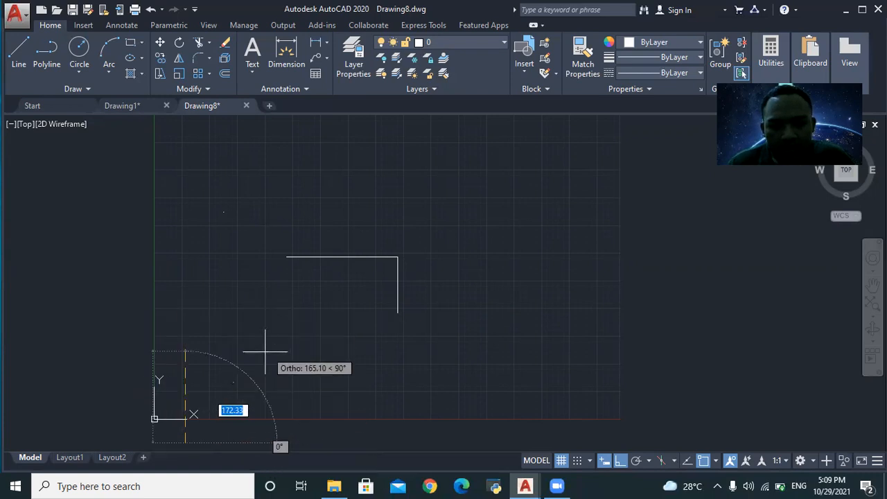
left_click(217, 416)
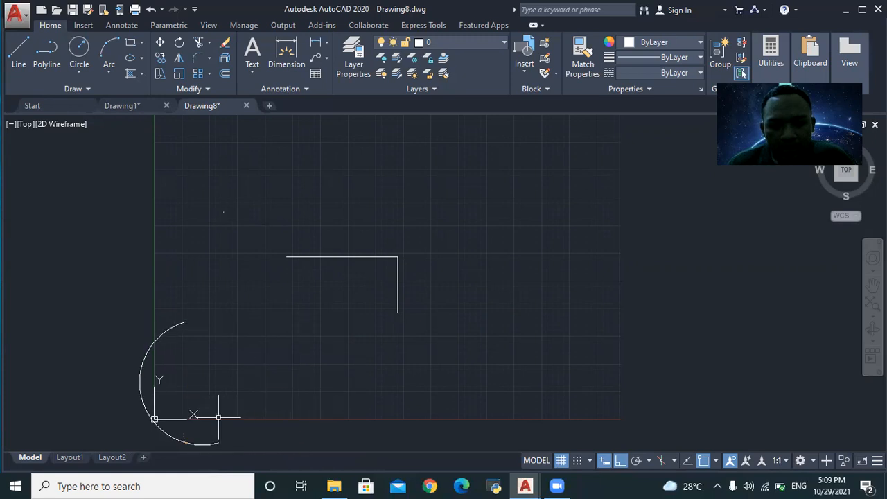
left_click(139, 89)
left_click(170, 164)
- Zoom into Drawing1's front and back views, then return to Drawing8
left_click(143, 123)
left_click(122, 105)
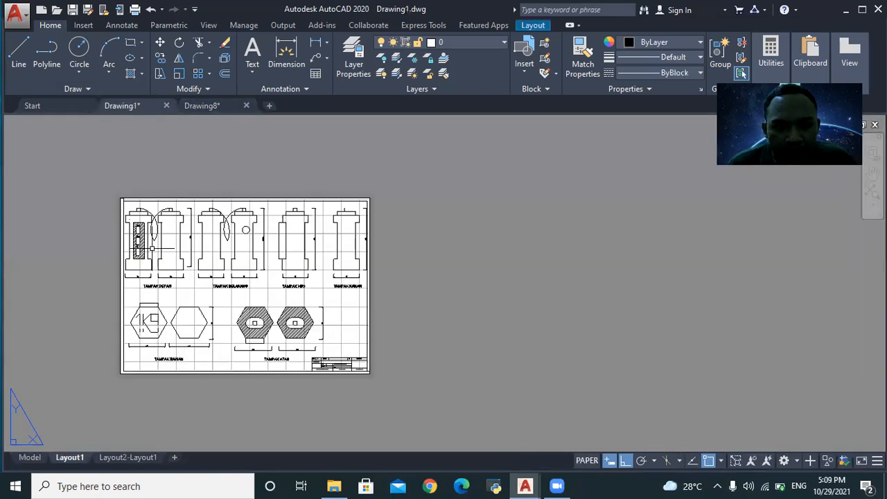
scroll(135, 219, "up", 2)
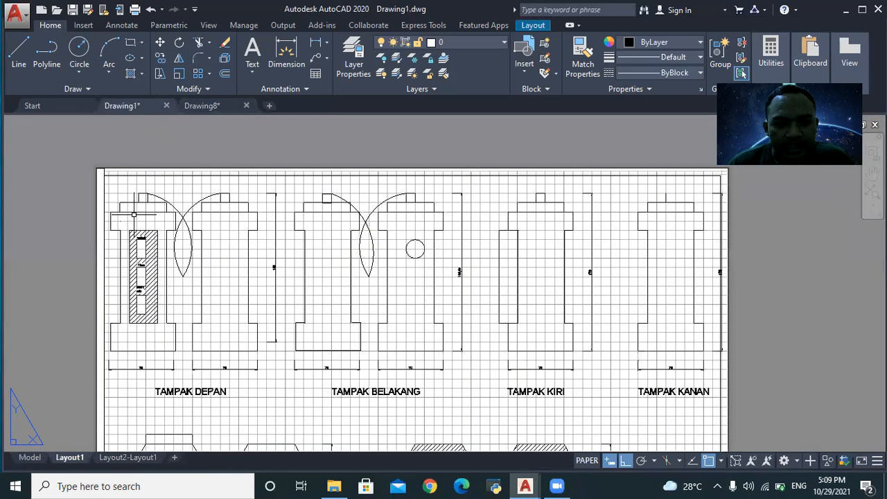
scroll(135, 215, "up", 2)
left_click(215, 310)
left_click(150, 184)
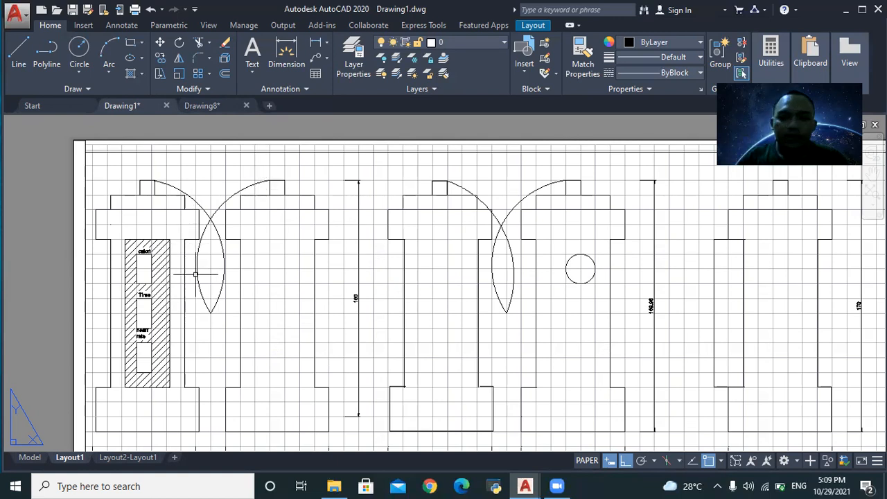
left_click(213, 105)
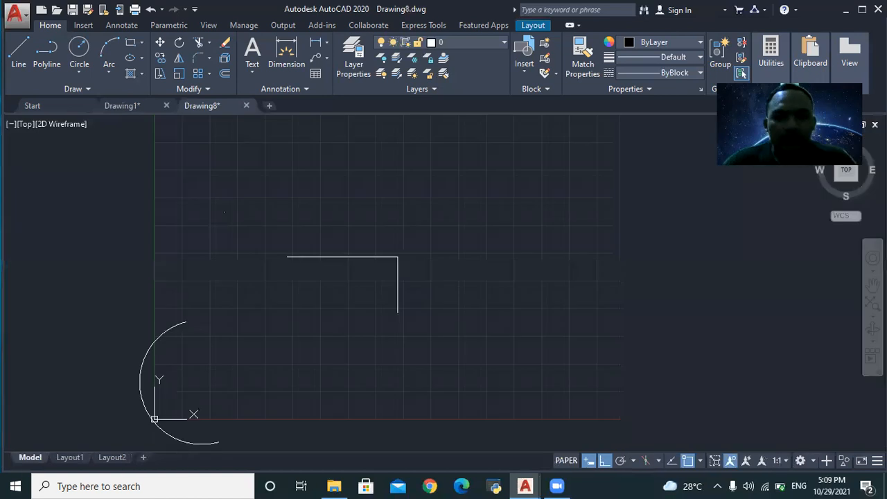
- Zoom Drawing8 in and out to frame the arc and the L-shaped lines
scroll(230, 423, "down", 2)
scroll(189, 425, "up", 4)
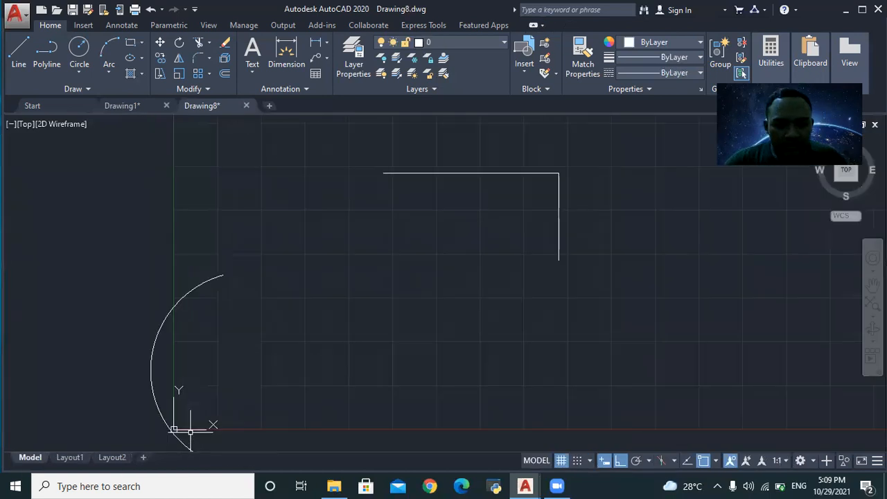
scroll(191, 432, "down", 5)
scroll(187, 420, "up", 5)
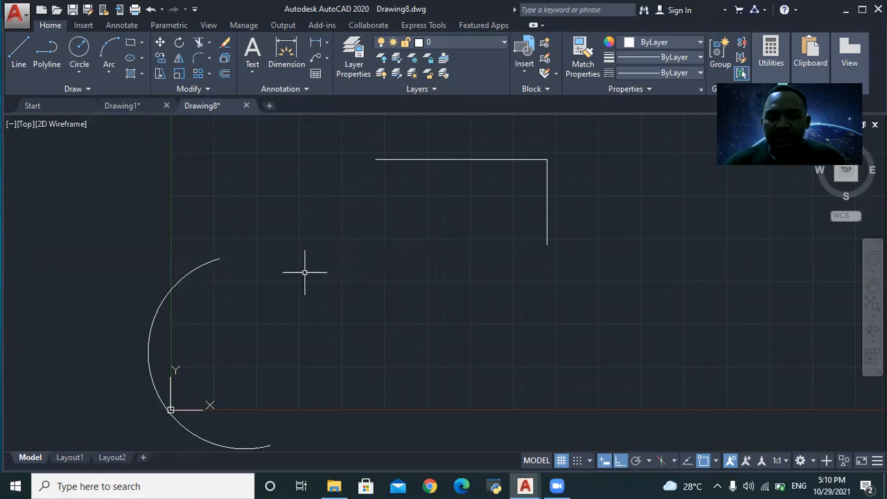
- Try window selections around the arc near the origin to pick it for moving
type("mo")
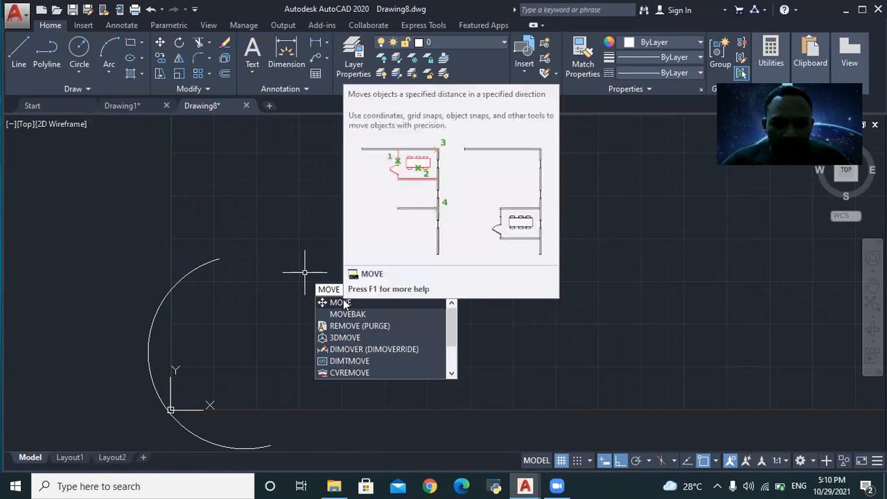
left_click(328, 307)
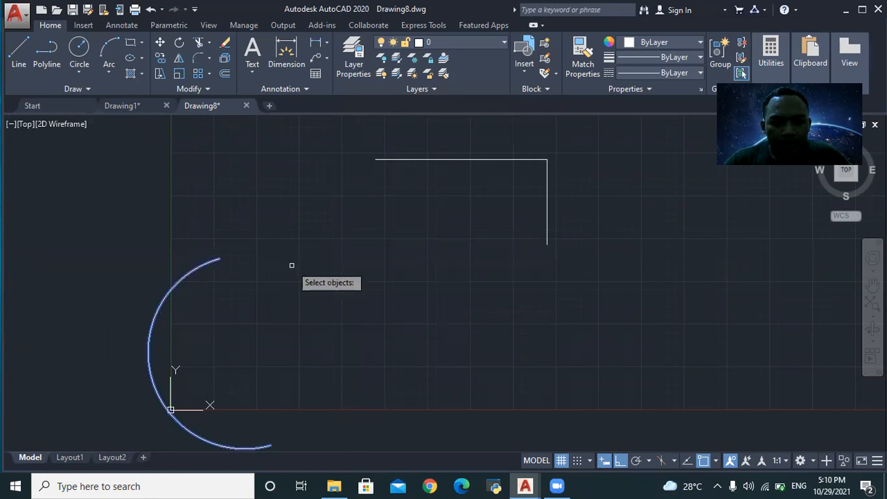
left_click(139, 239)
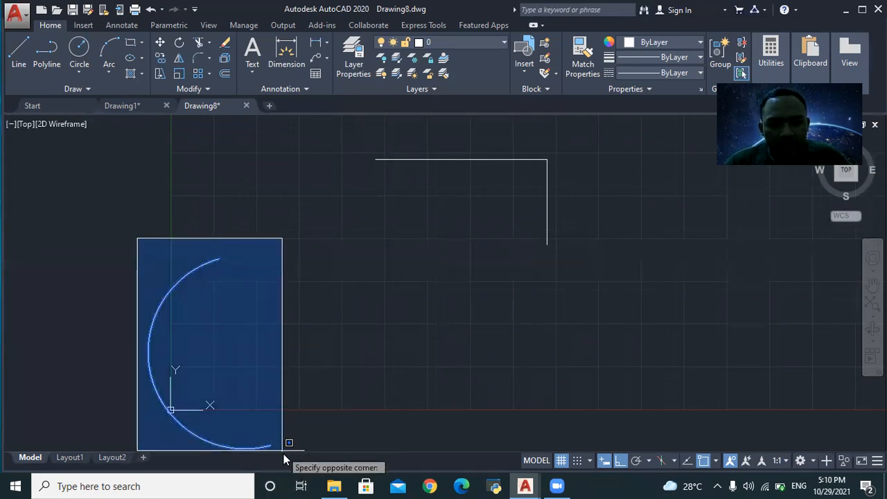
scroll(284, 429, "down", 3)
left_click(284, 430)
scroll(280, 405, "up", 2)
type("MOVE")
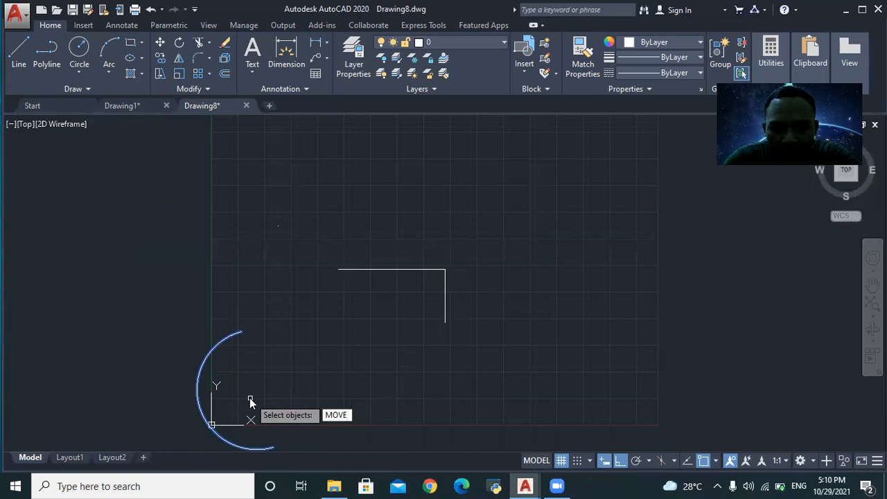
key("Return")
scroll(248, 397, "up", 2)
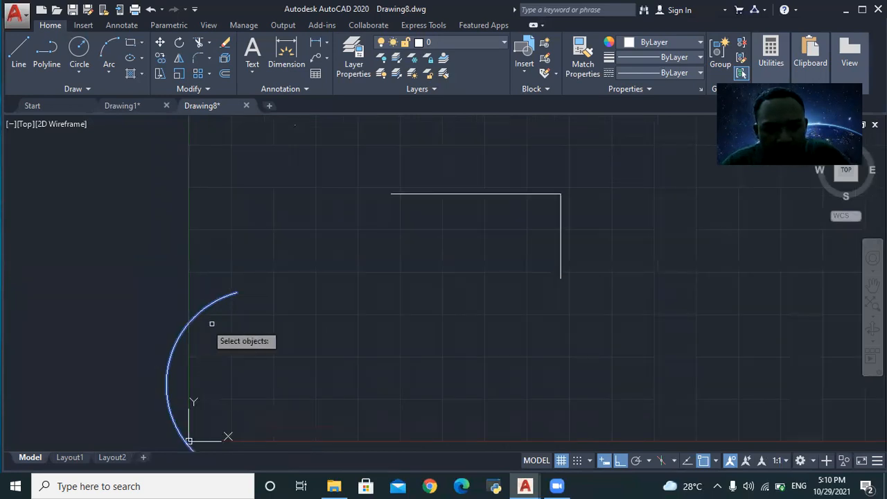
left_click(206, 302)
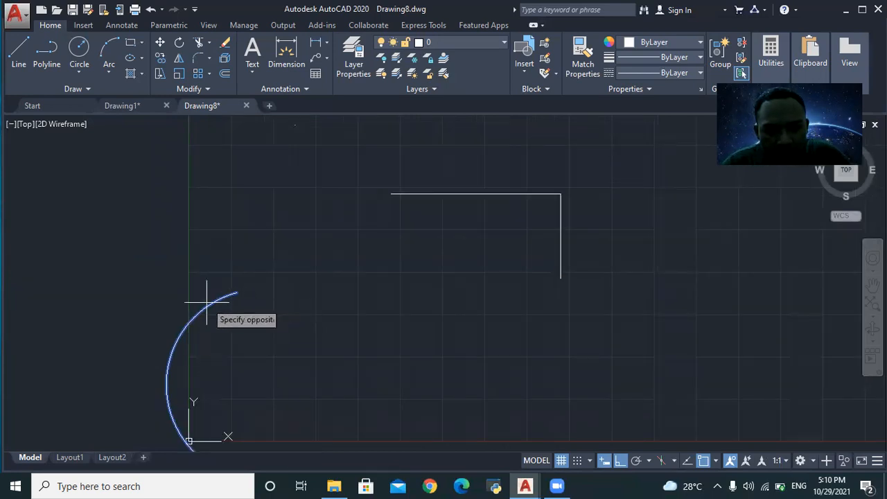
left_click(206, 307)
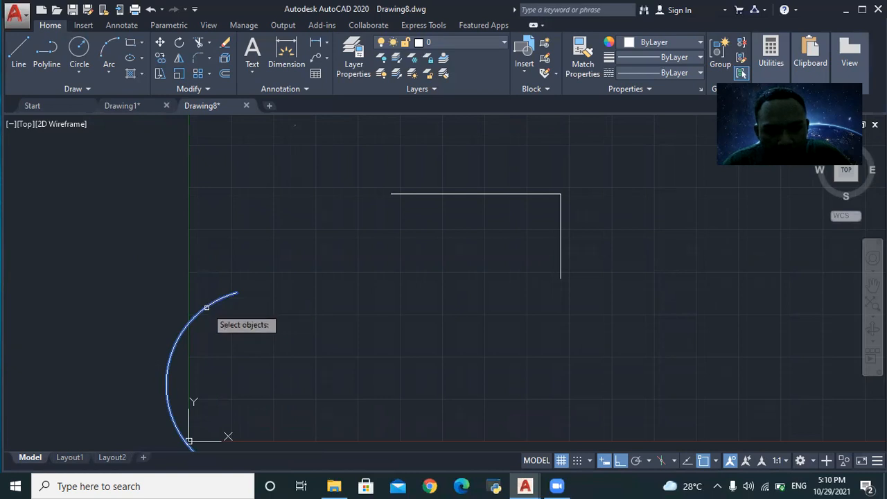
left_click(169, 380)
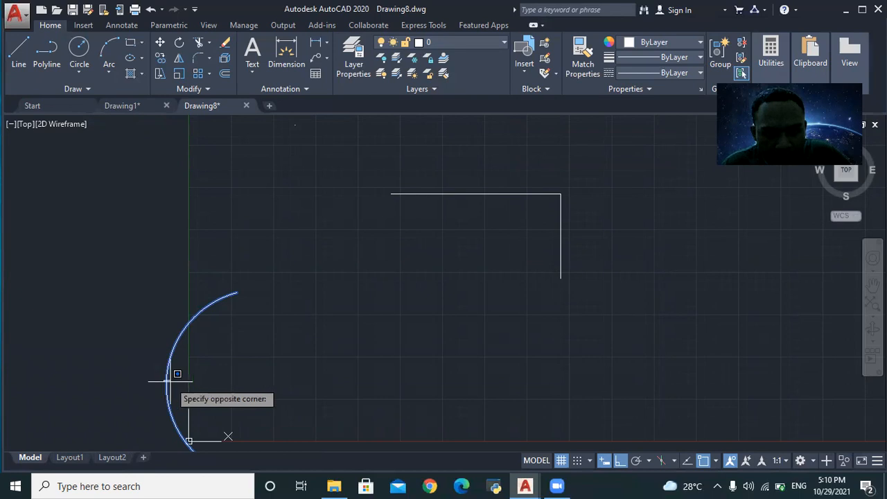
left_click(166, 379)
scroll(129, 236, "down", 4)
left_click(119, 247)
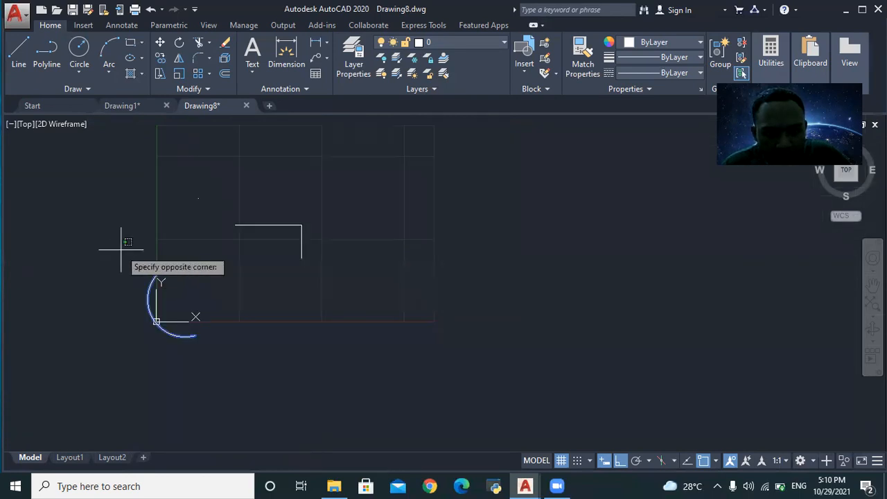
left_click(213, 373)
key("Return")
- Move the arc from a base point near the origin rightward, beneath the L-shaped lines
left_click(151, 282)
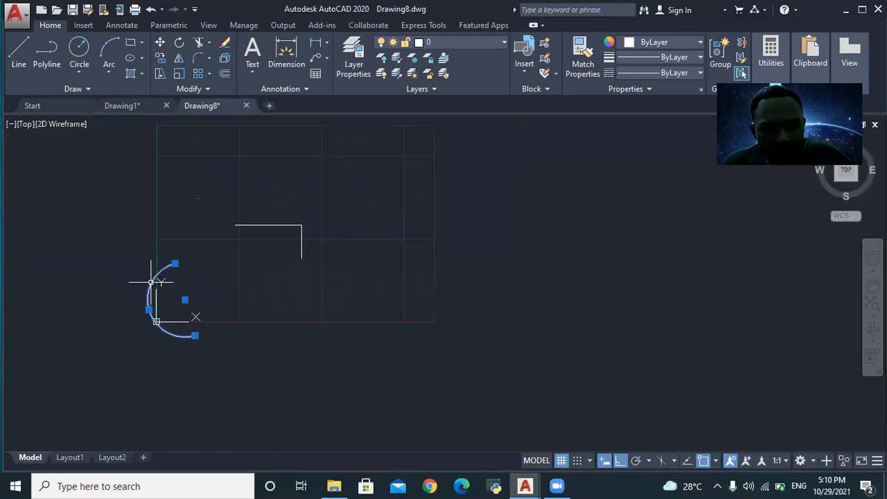
type("move")
key("Return")
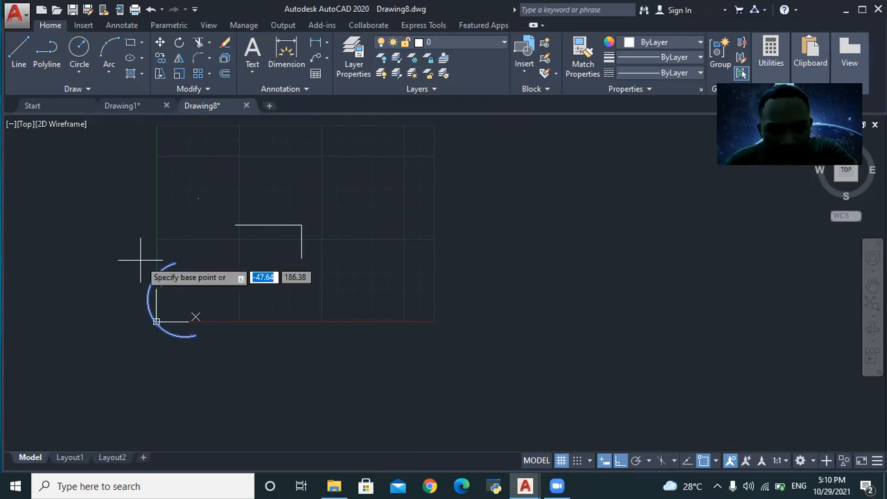
right_click(146, 278)
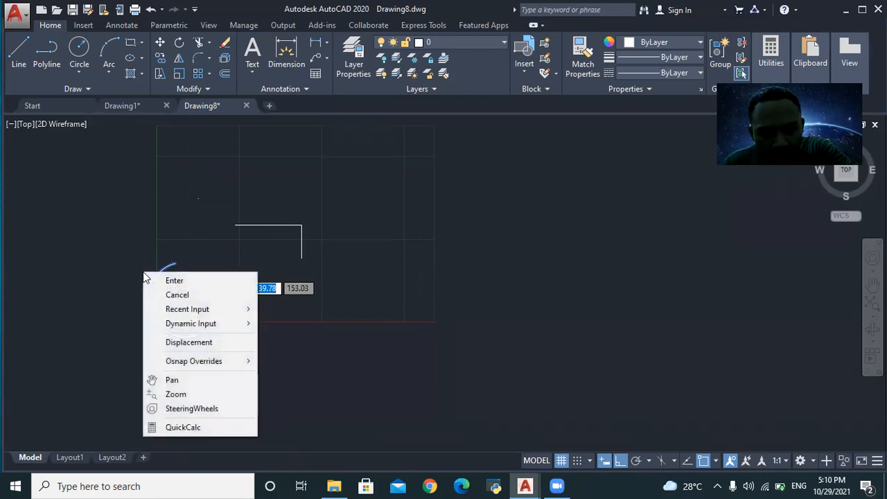
left_click(151, 258)
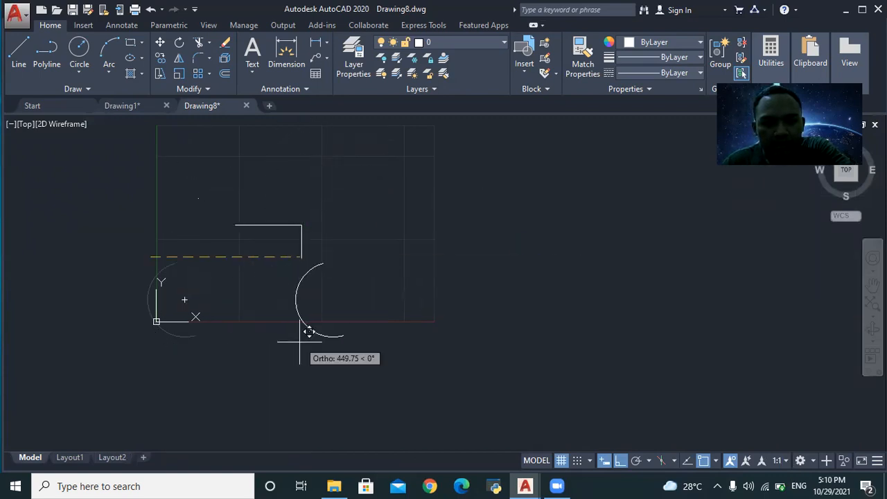
left_click(277, 189)
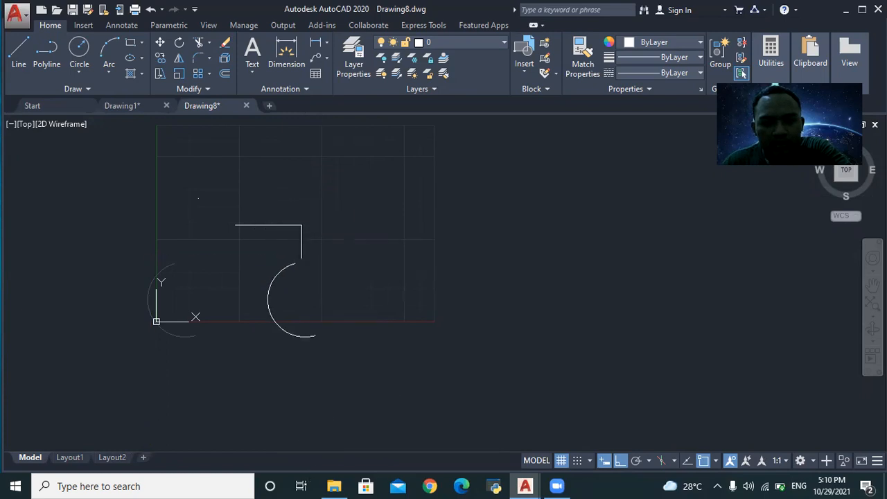
- Move the arc by its lower endpoint up above the L-shaped lines
scroll(303, 294, "up", 5)
scroll(226, 234, "down", 5)
left_click(221, 237)
left_click(292, 339)
type("MO")
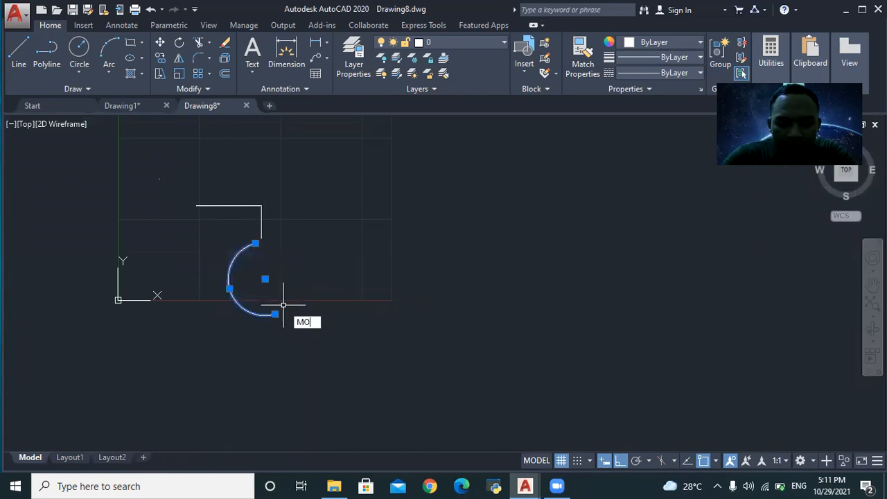
type("VE")
key("Return")
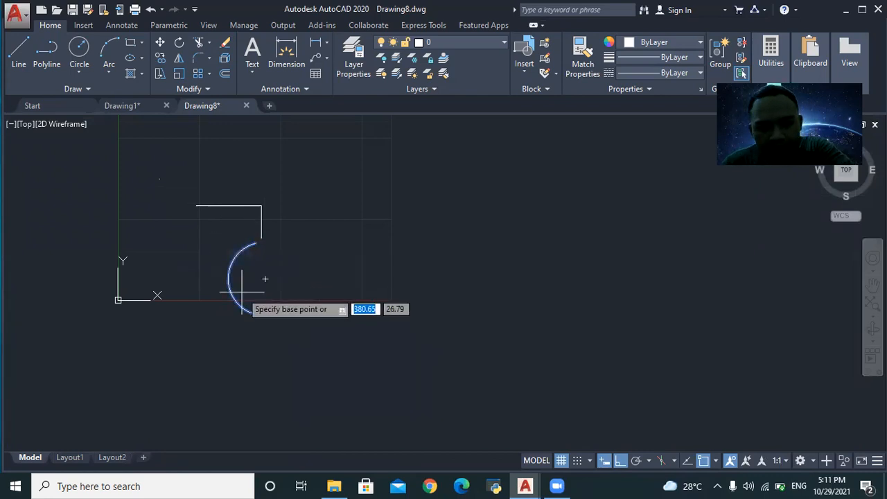
left_click(275, 312)
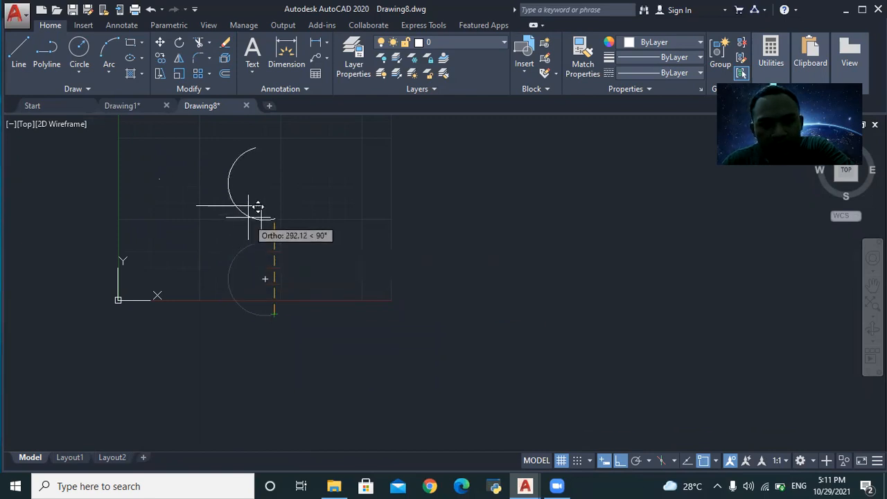
left_click(255, 190)
scroll(255, 190, "down", 2)
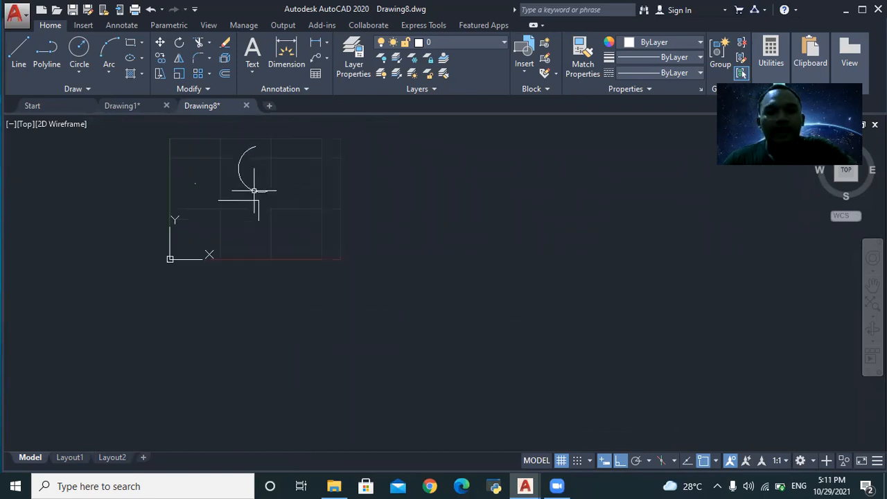
scroll(255, 190, "up", 4)
scroll(222, 184, "down", 4)
scroll(206, 176, "up", 5)
scroll(206, 175, "down", 4)
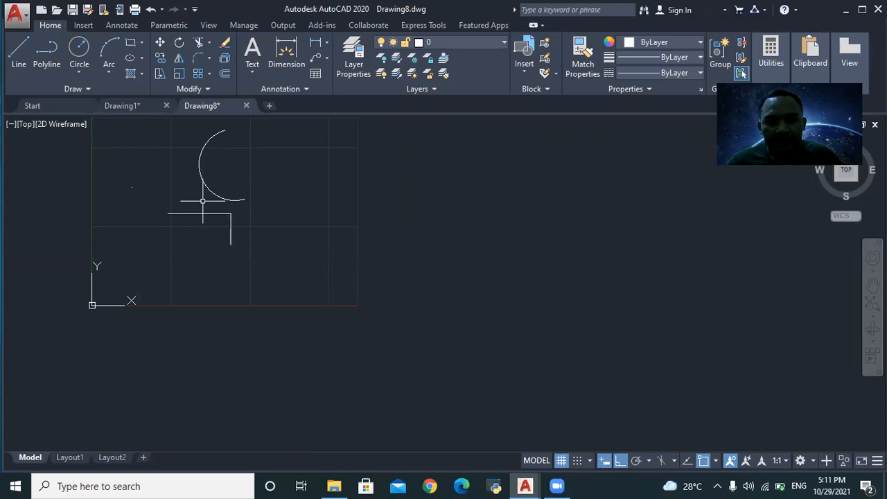
scroll(202, 199, "down", 2)
- Erase the arc and the L-shaped lines
left_click(183, 160)
left_click(223, 223)
left_click(192, 198)
left_click(174, 152)
left_click(174, 152)
left_click(238, 238)
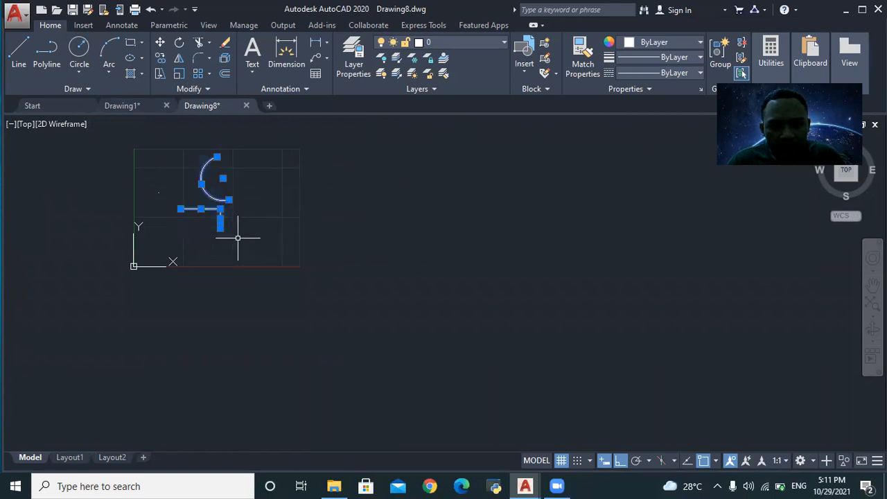
type("ERA")
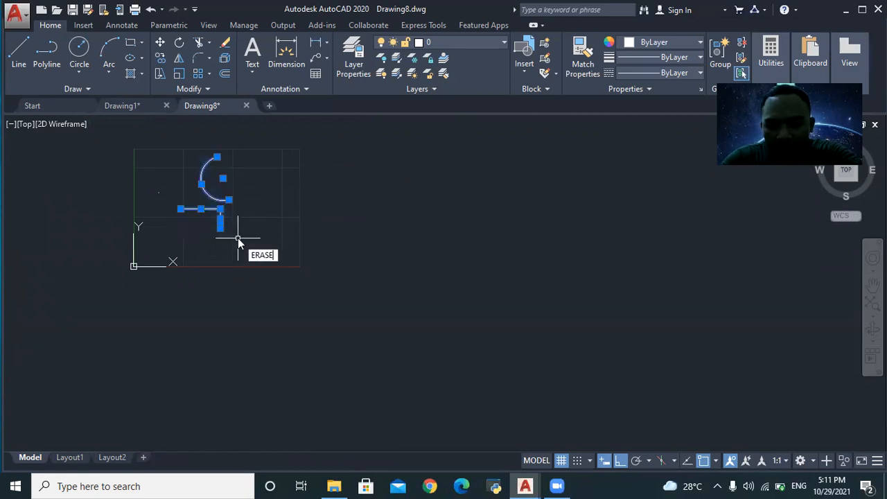
type("SE")
key("Return")
scroll(163, 190, "up", 4)
scroll(196, 168, "down", 4)
scroll(214, 139, "up", 4)
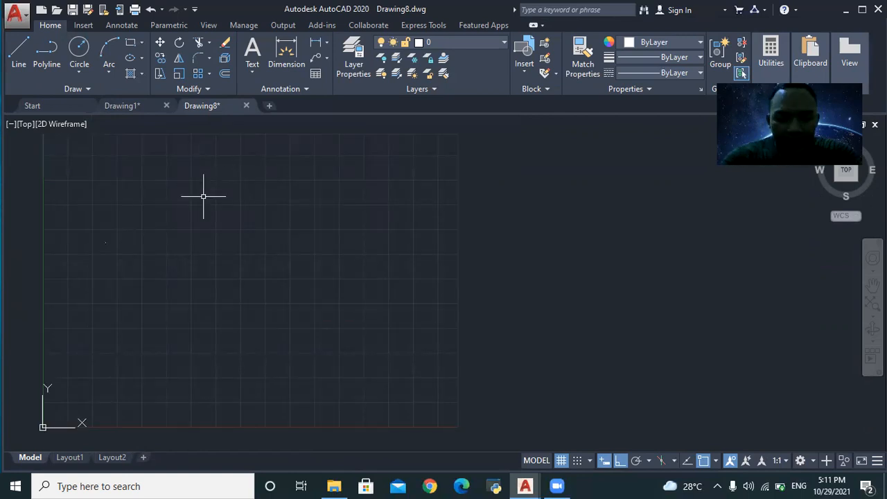
- Draw a tall rectangle with its first corner at 200,100, then bring up reference Drawing1
type("RECTANG")
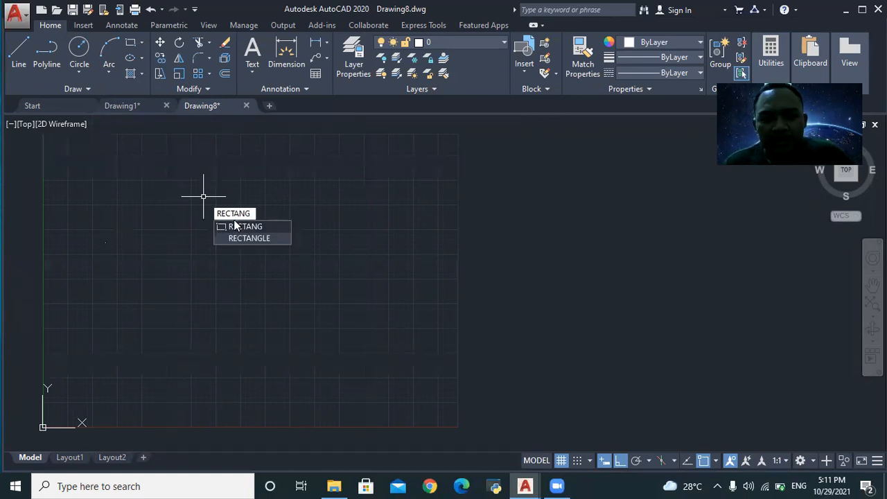
left_click(234, 227)
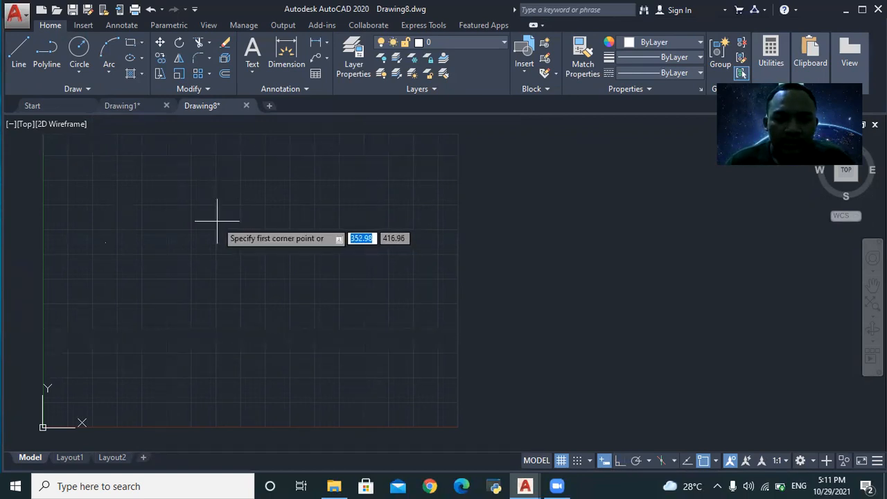
type("200")
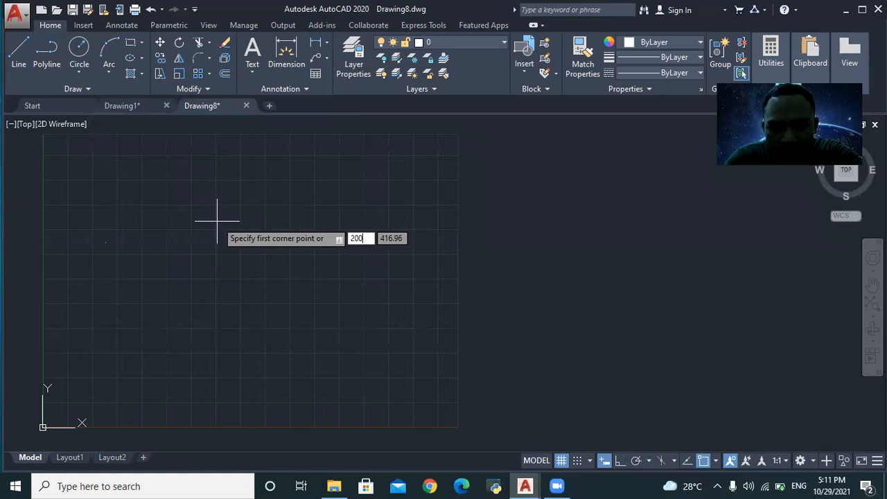
key("Tab")
type("100")
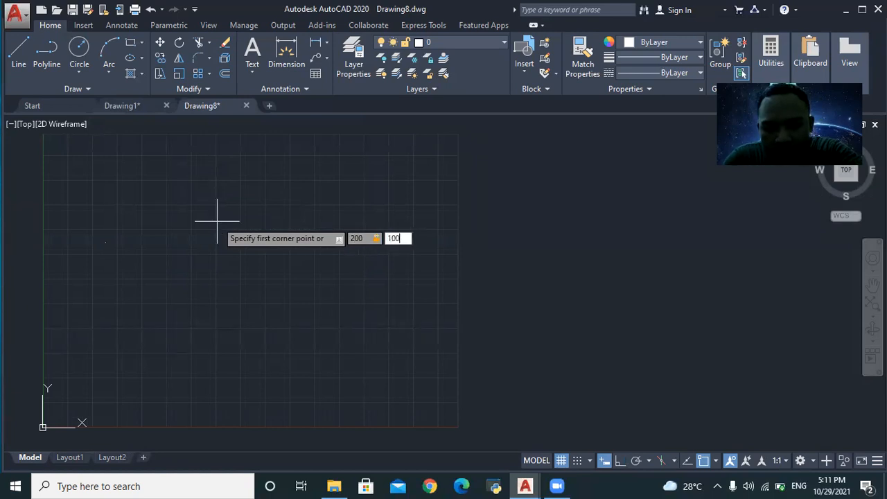
key("Return")
left_click(216, 222)
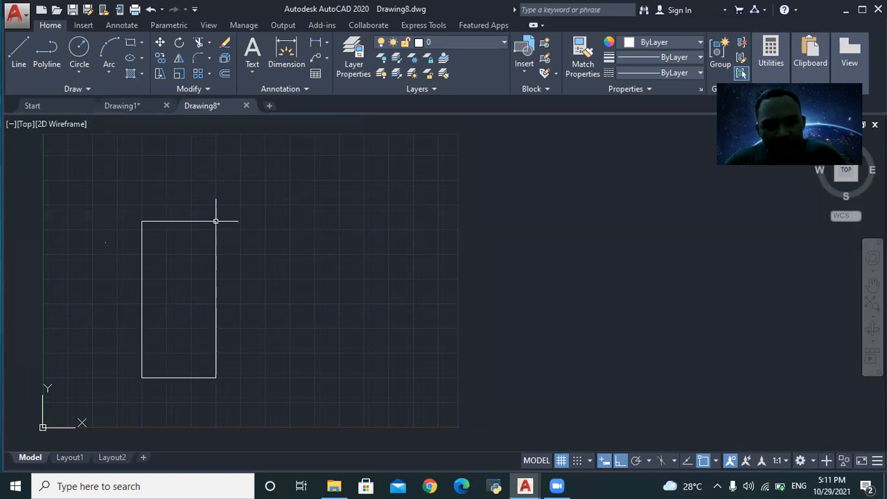
left_click(123, 105)
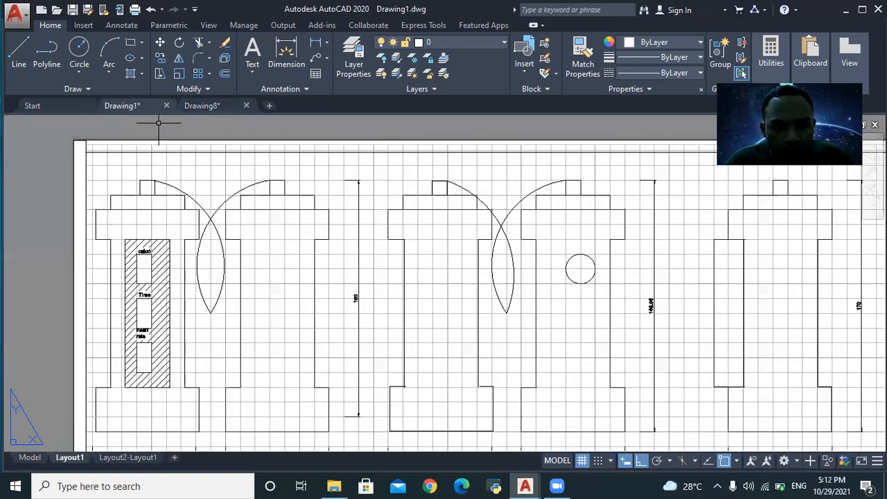
- Zoom around the reference Layout1 front and back views, then return to Drawing8's rectangle
scroll(558, 312, "down", 6)
scroll(646, 443, "up", 2)
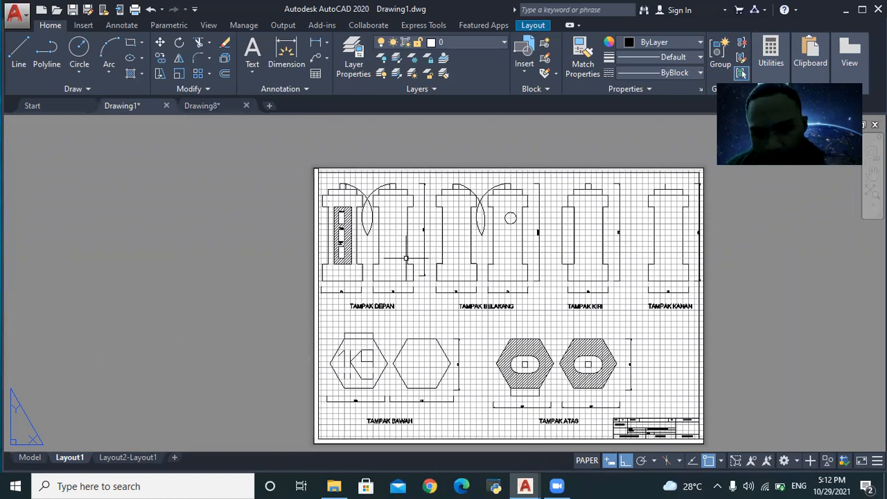
scroll(406, 258, "up", 5)
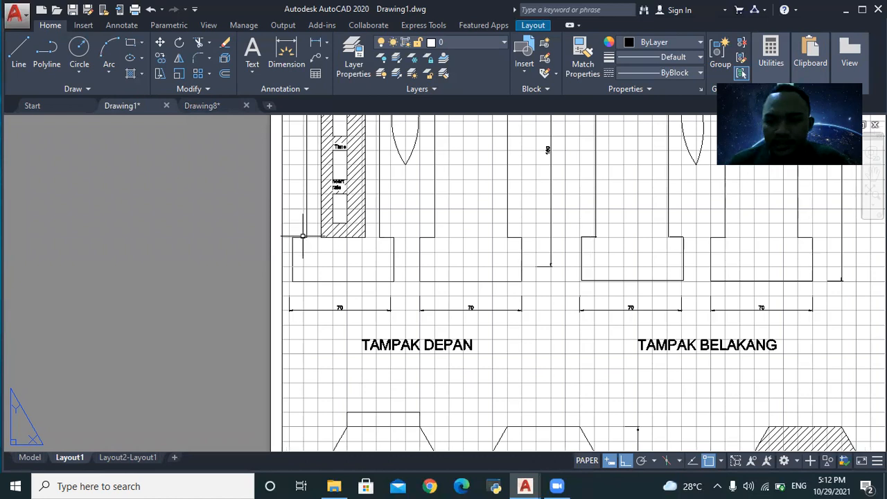
scroll(307, 174, "down", 5)
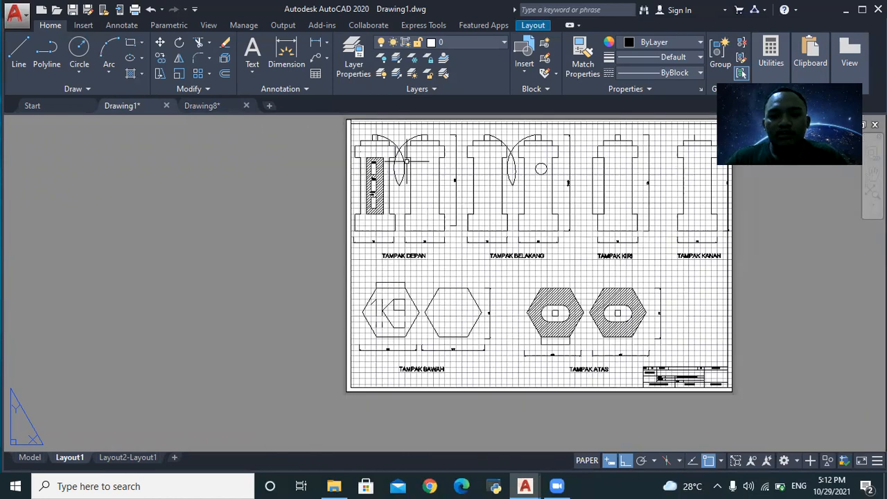
scroll(483, 144, "up", 3)
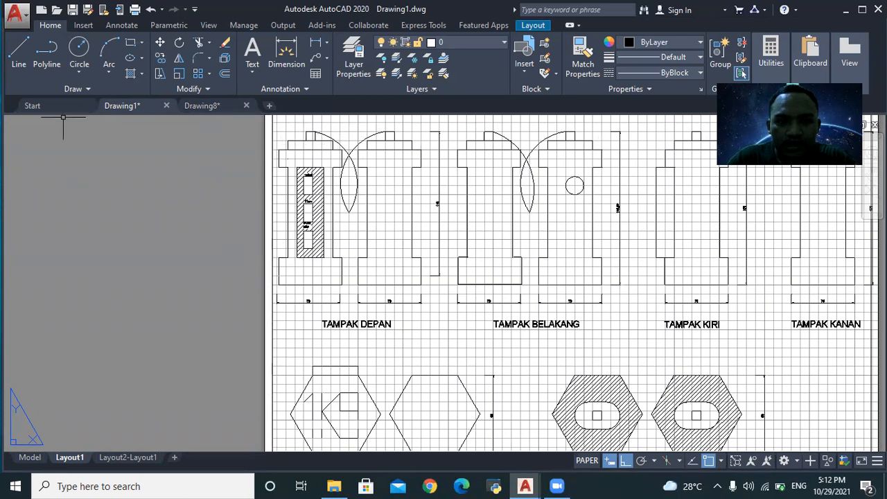
left_click(202, 105)
scroll(64, 329, "up", 2)
scroll(172, 284, "down", 2)
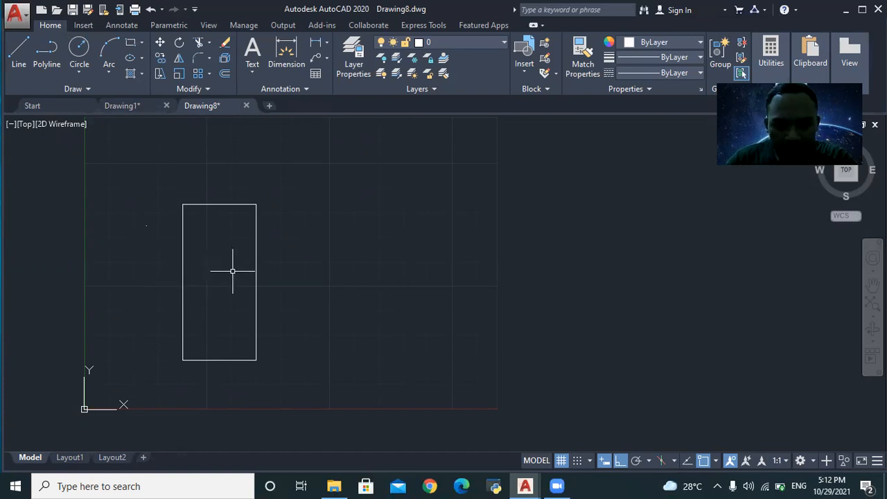
- Hatch the rectangle's interior with the ANSI31 diagonal-line pattern, after briefly trying ANSI32
type("HACT")
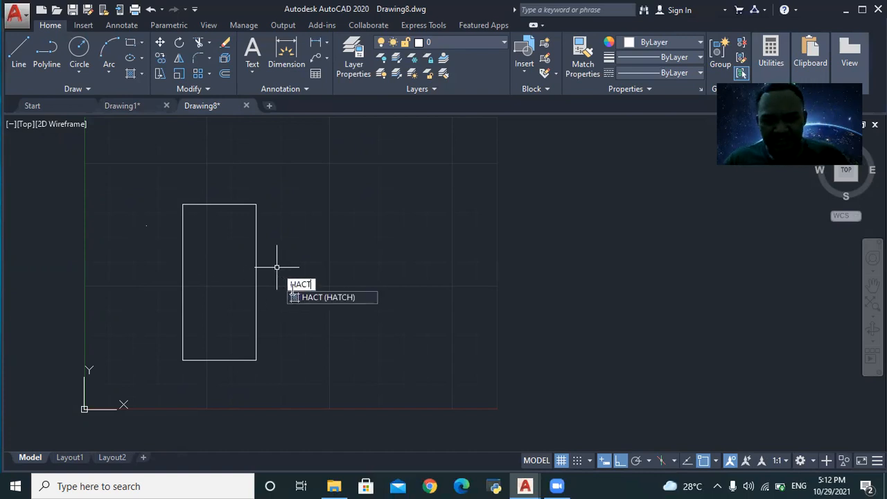
left_click(327, 296)
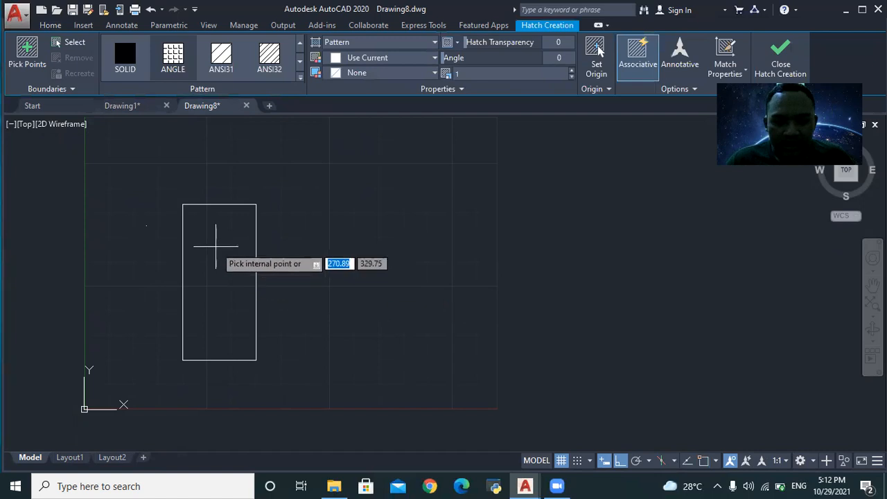
scroll(194, 243, "up", 2)
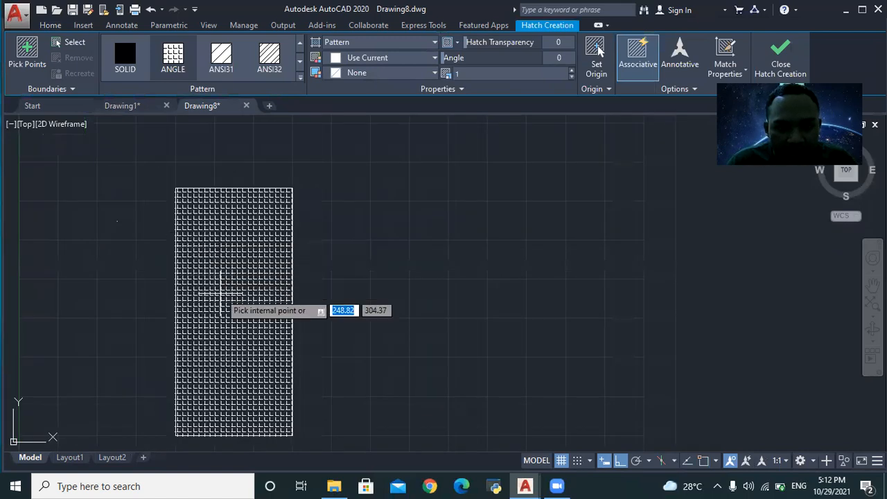
scroll(236, 326, "up", 3)
scroll(243, 337, "down", 2)
left_click(232, 293)
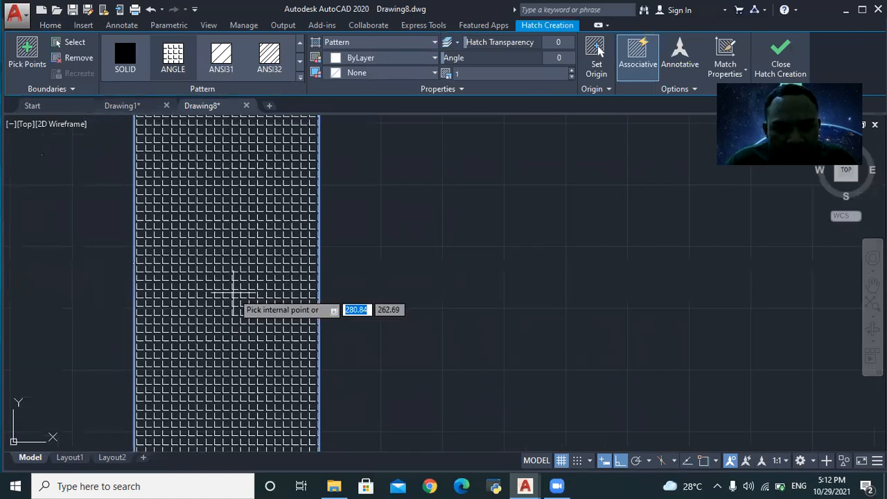
left_click(220, 57)
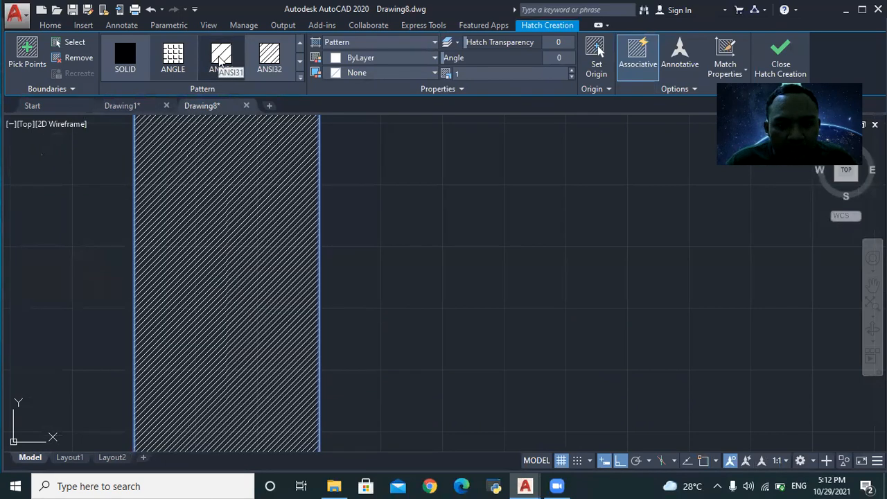
left_click(260, 59)
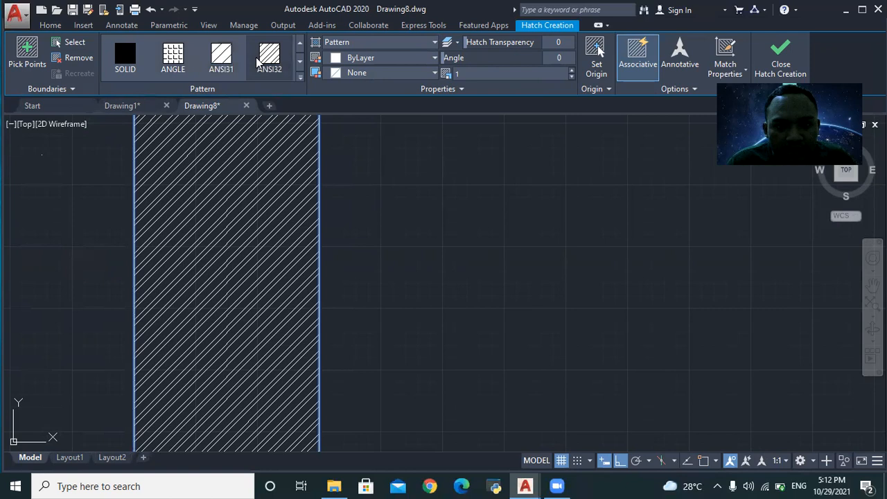
left_click(226, 69)
scroll(232, 223, "up", 2)
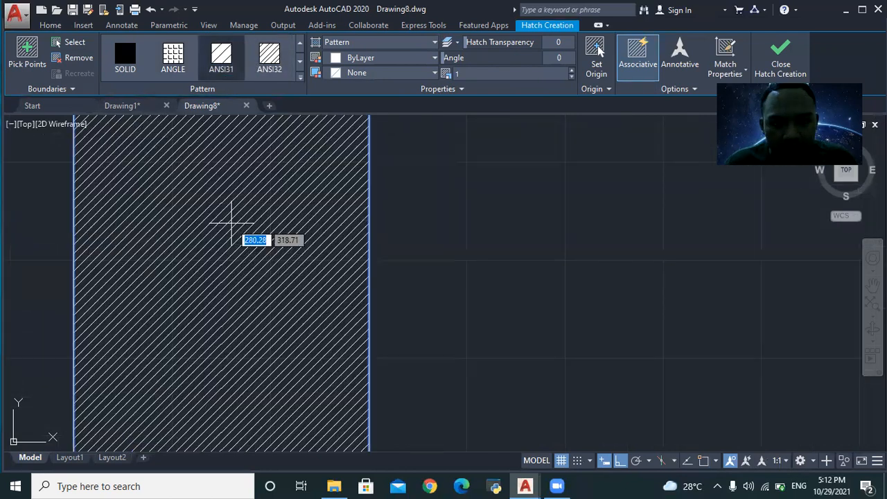
scroll(232, 223, "down", 2)
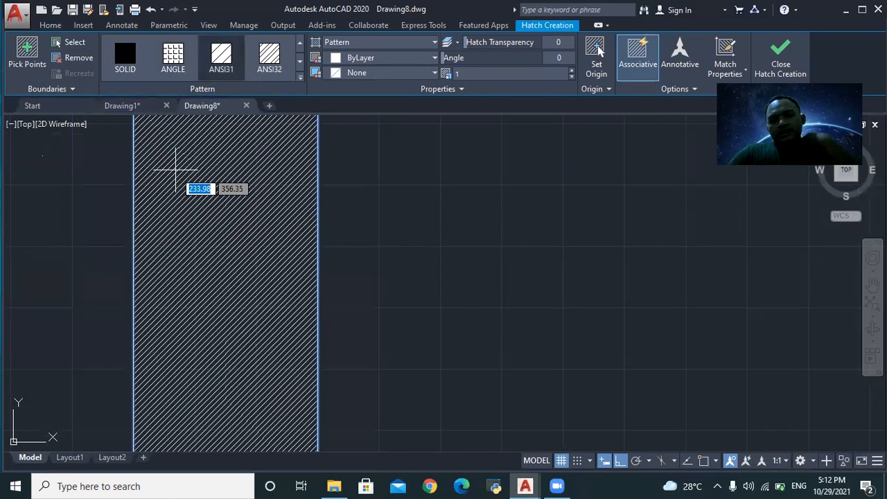
- Compare the hatch against the reference Drawing1 layout
left_click(121, 106)
scroll(295, 179, "up", 2)
scroll(295, 178, "down", 3)
scroll(295, 179, "up", 4)
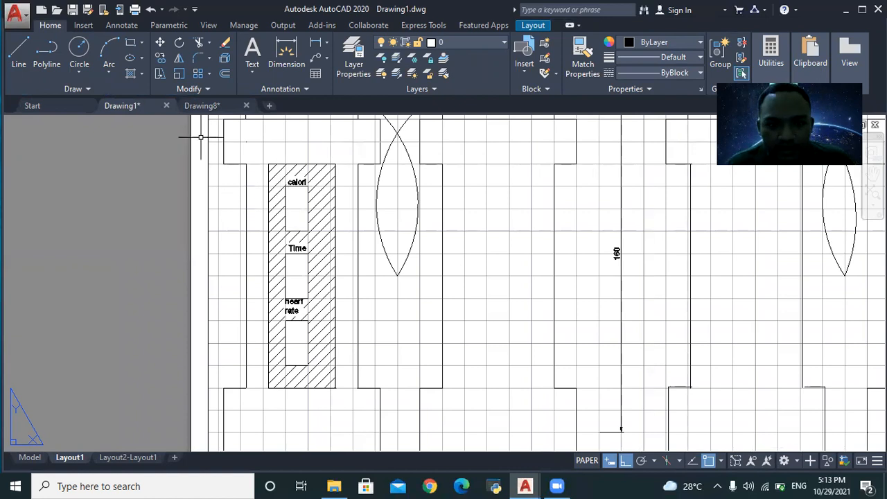
- Back in Drawing8, window-select the hatched rectangle and erase it
left_click(202, 105)
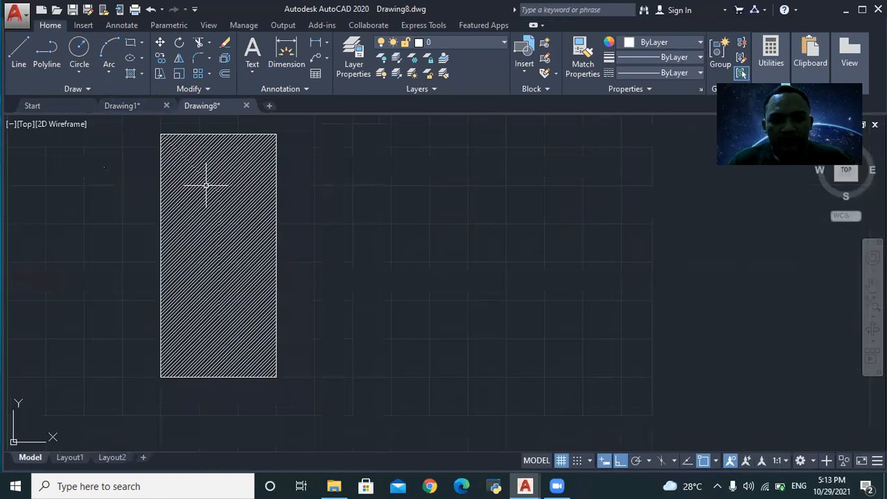
left_click(205, 185)
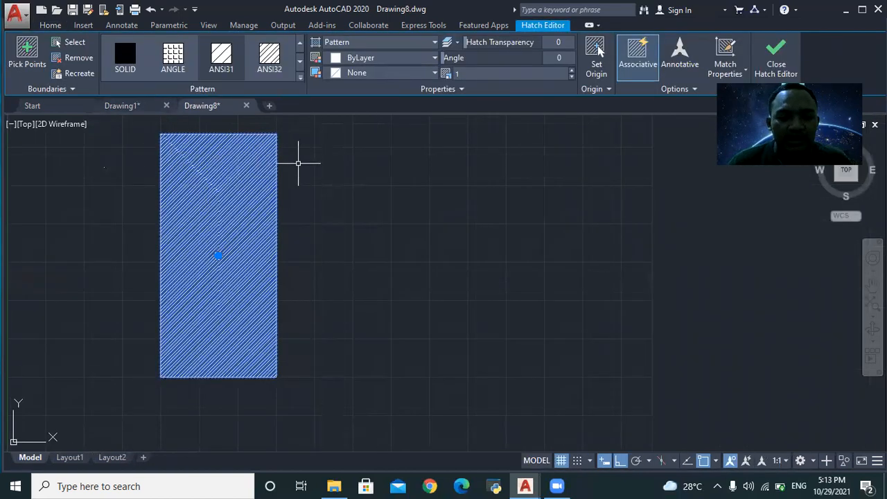
key("Escape")
scroll(166, 135, "down", 3)
left_click(149, 130)
left_click(224, 239)
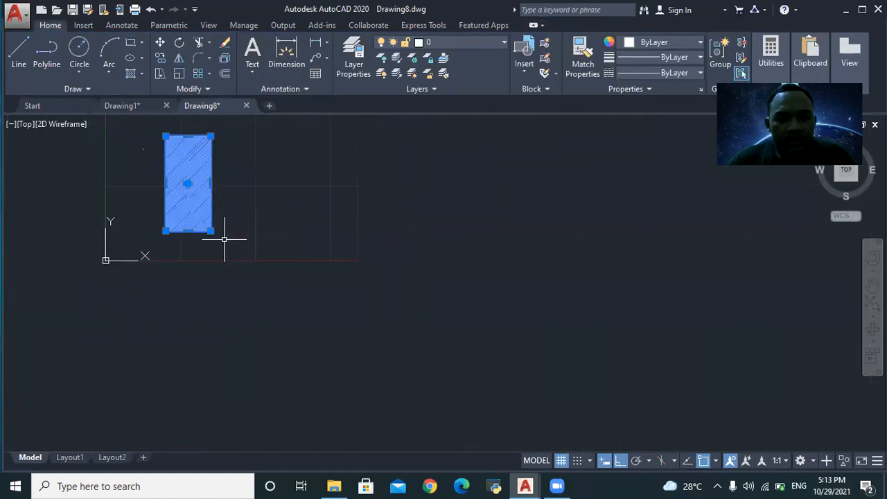
type("ERASE")
key("Return")
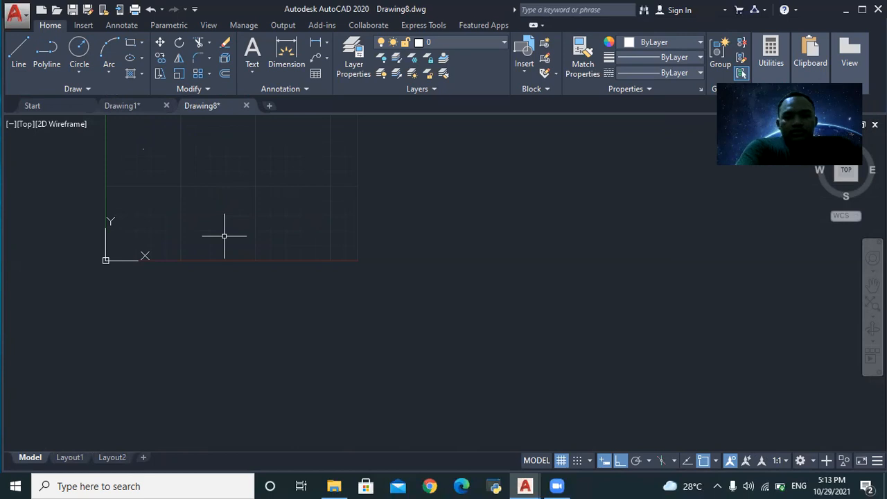
- Inspect the reference Layout1 views, then return to Drawing8's empty grid
scroll(163, 168, "down", 3)
scroll(182, 144, "up", 5)
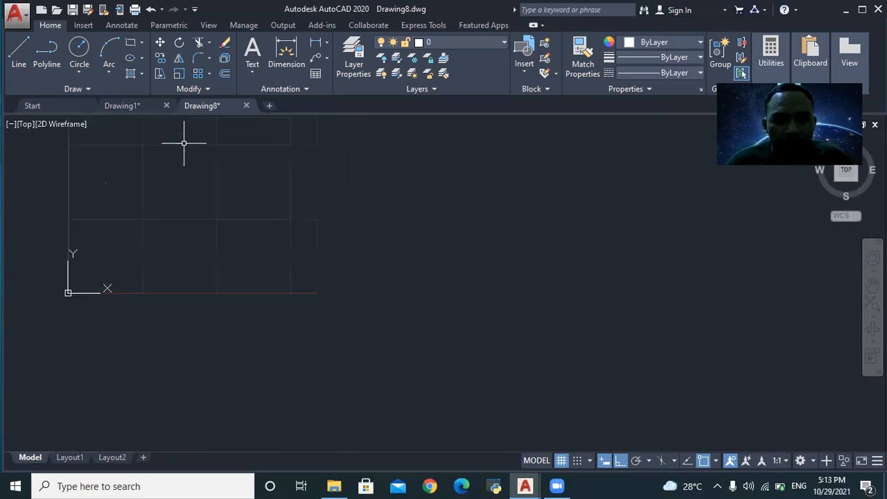
scroll(166, 143, "down", 5)
scroll(163, 143, "up", 4)
scroll(99, 201, "up", 2)
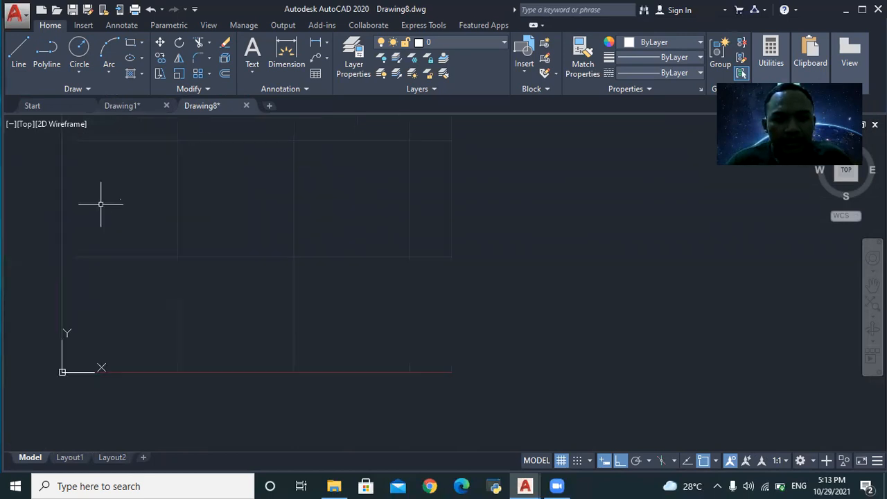
scroll(549, 281, "down", 4)
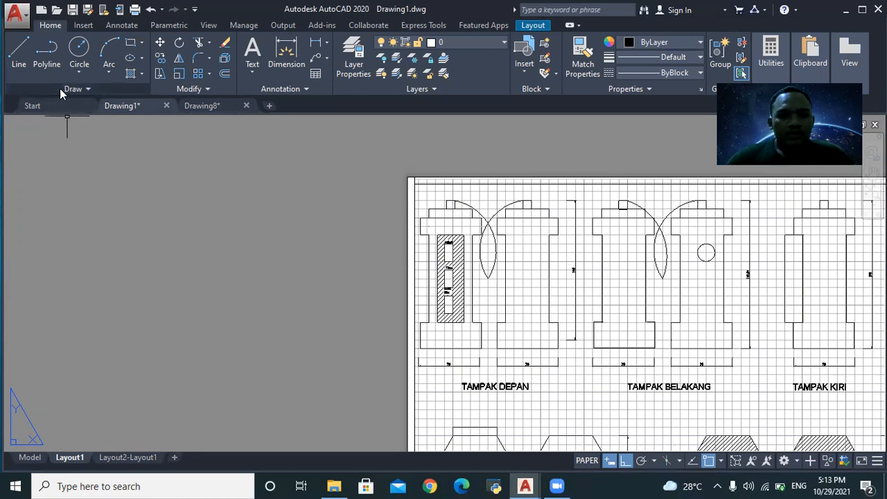
scroll(818, 208, "up", 2)
scroll(509, 228, "up", 4)
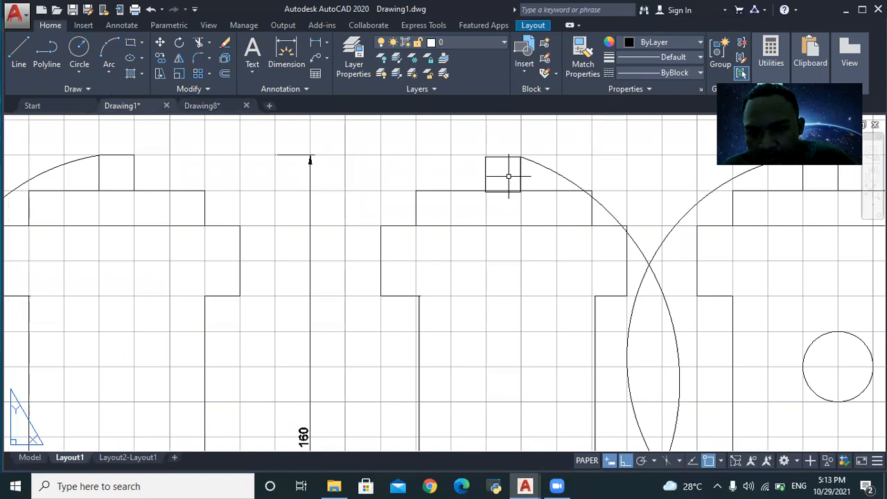
scroll(620, 199, "down", 2)
scroll(748, 198, "down", 3)
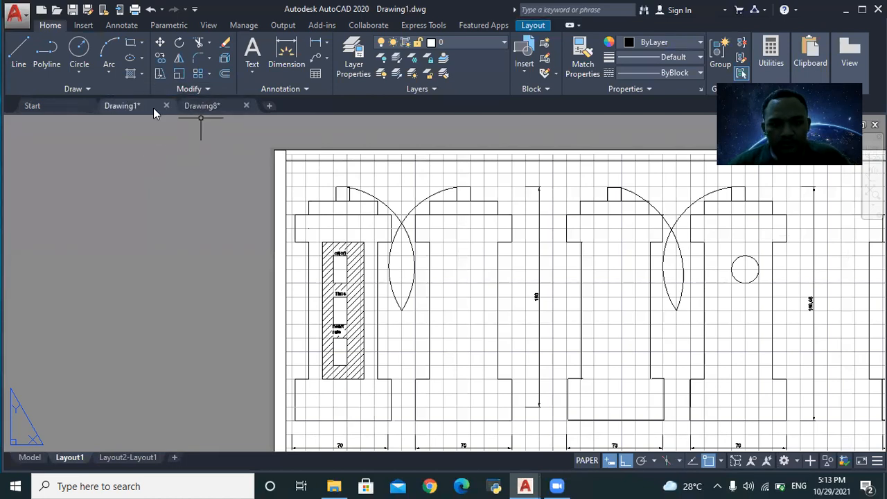
left_click(208, 105)
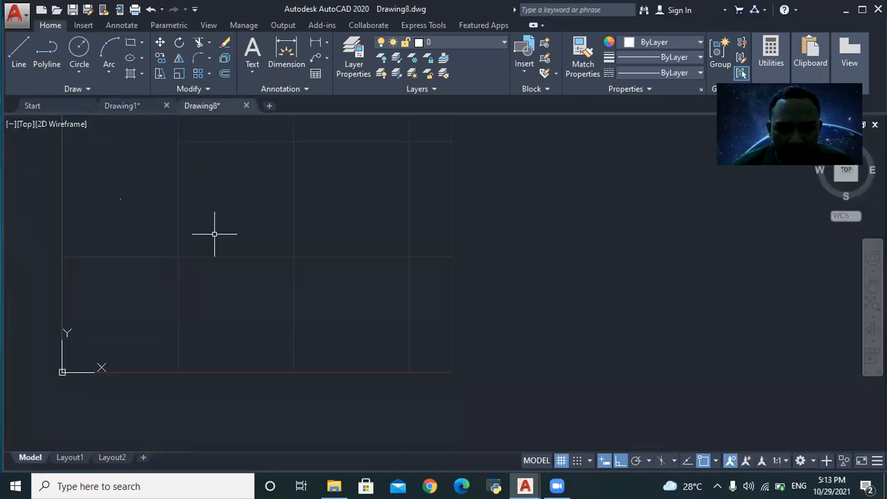
scroll(194, 181, "down", 1)
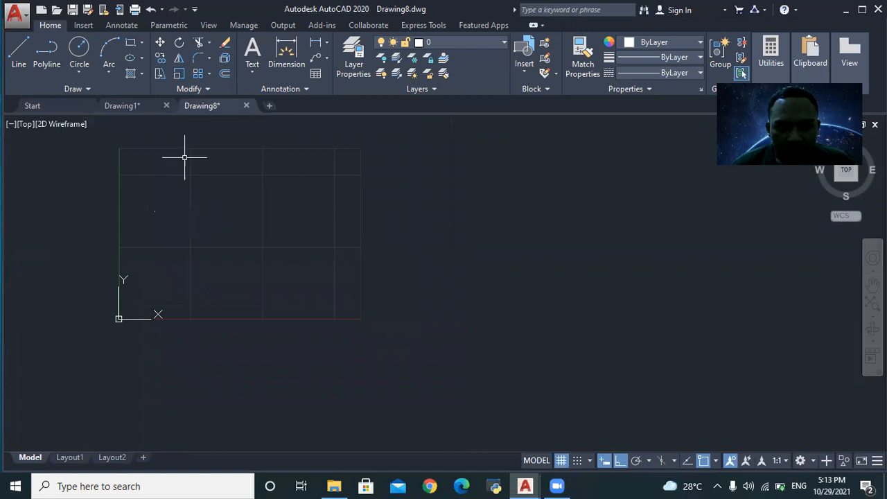
scroll(186, 155, "up", 1)
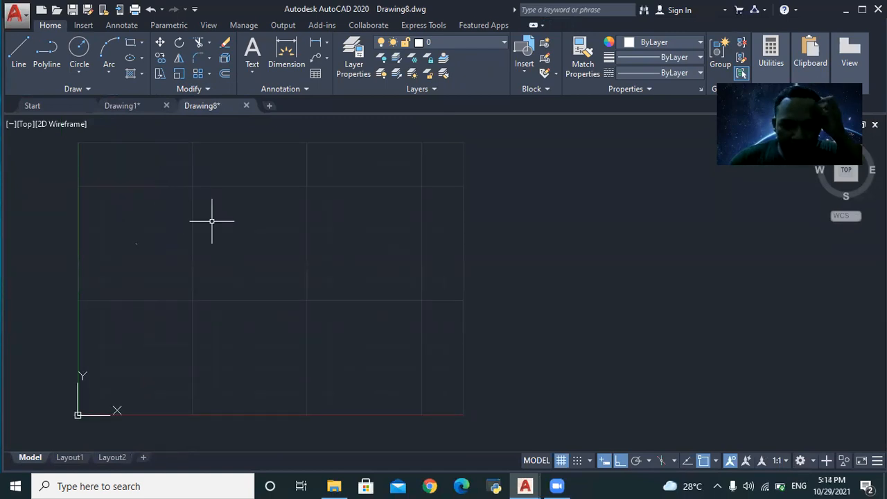
type("REC")
key("BackSpace")
key("BackSpace")
type("TAN")
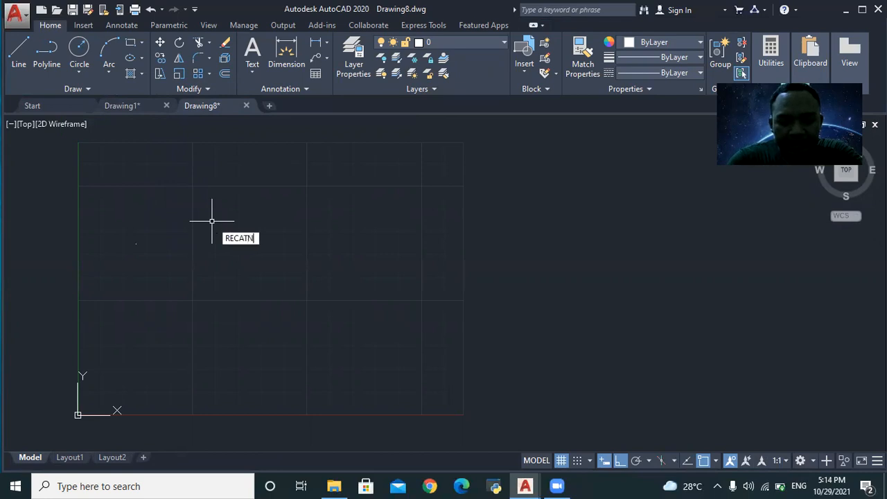
key("Return")
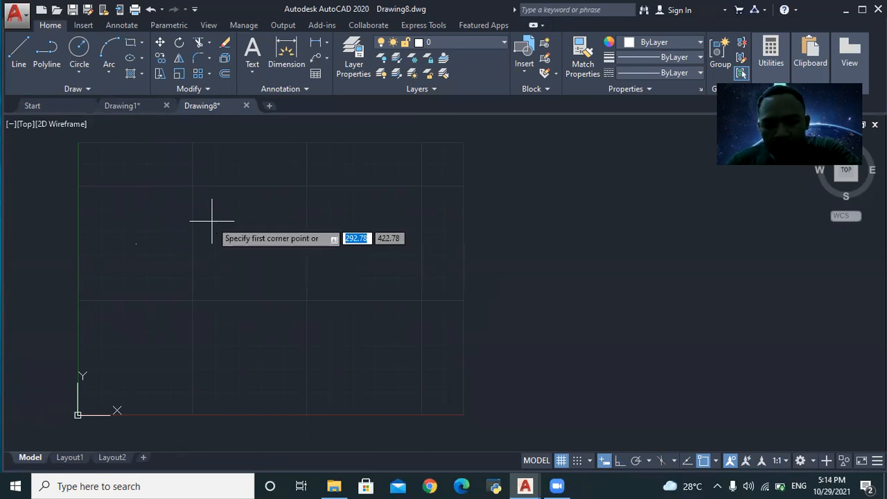
left_click(213, 222)
left_click(341, 300)
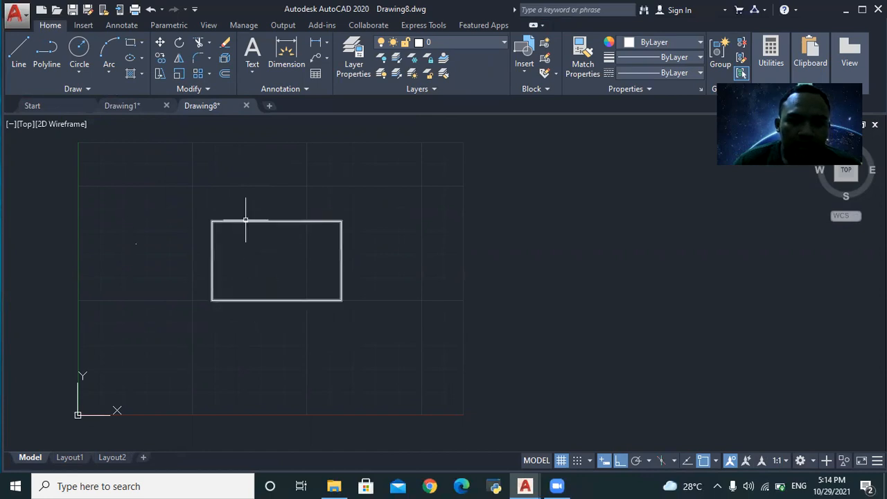
left_click(203, 203)
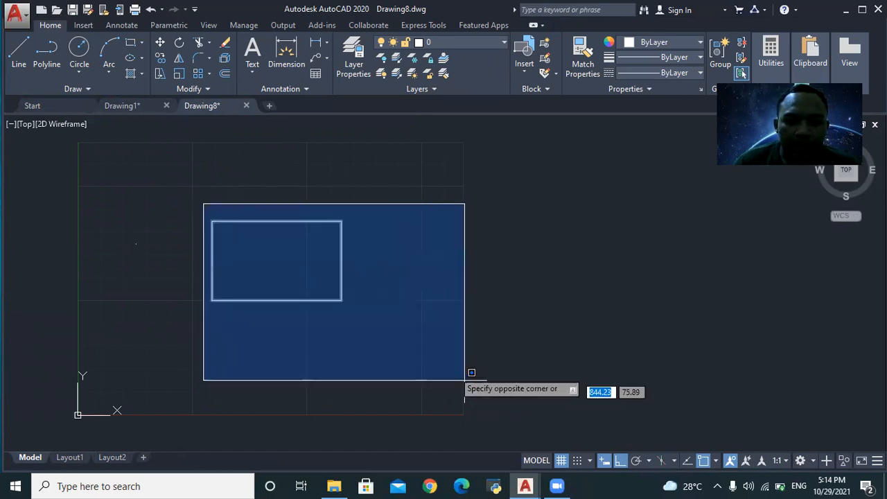
left_click(369, 334)
type("COPY")
key("Return")
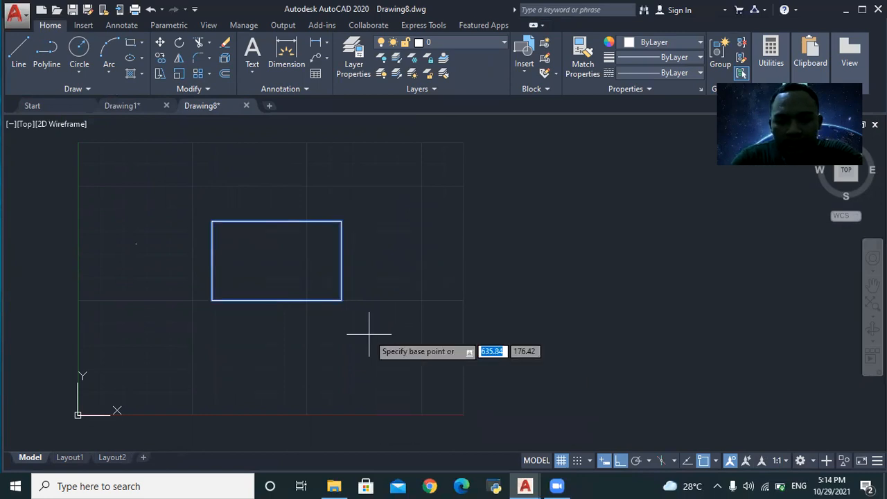
left_click(341, 300)
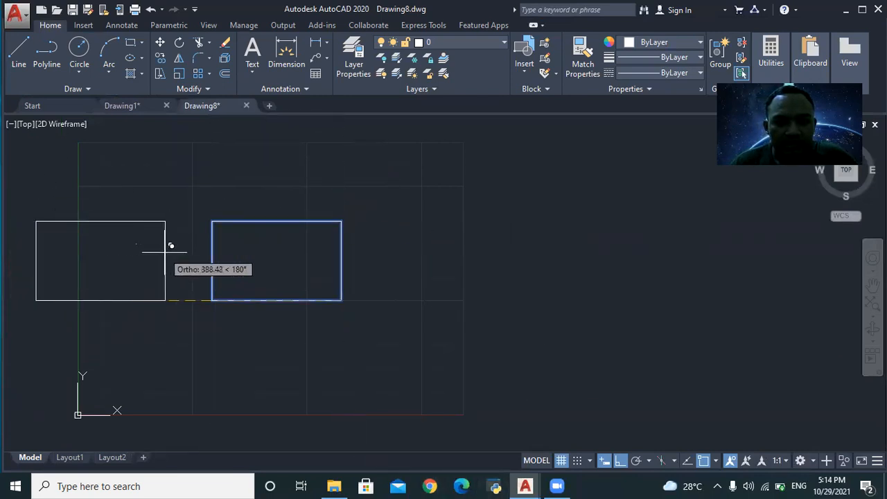
left_click(374, 412)
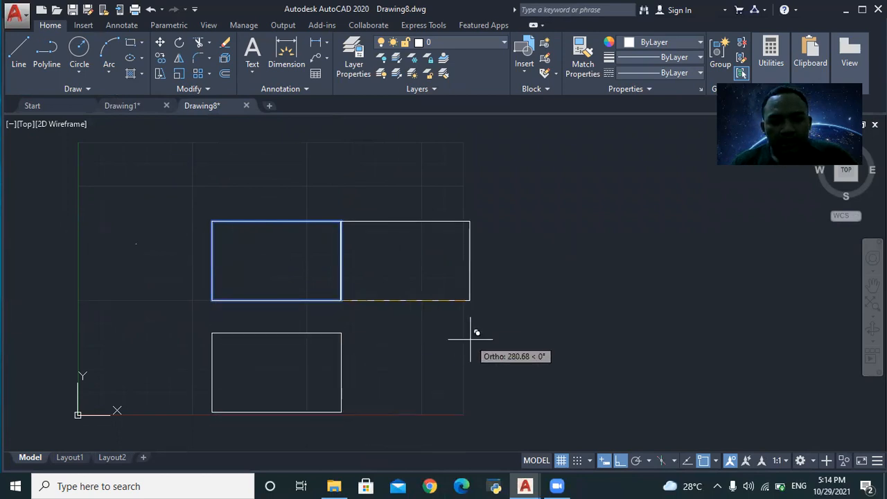
left_click(483, 308)
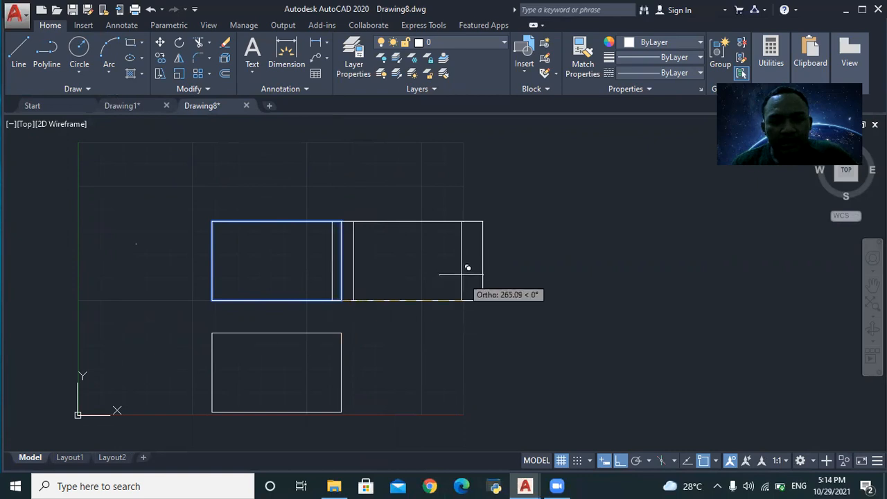
left_click(182, 263)
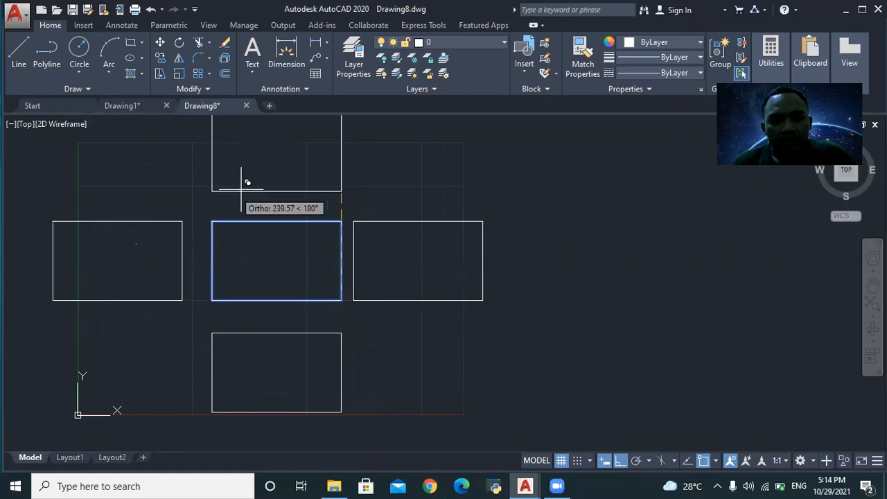
left_click(284, 171)
key("Return")
scroll(307, 200, "down", 4)
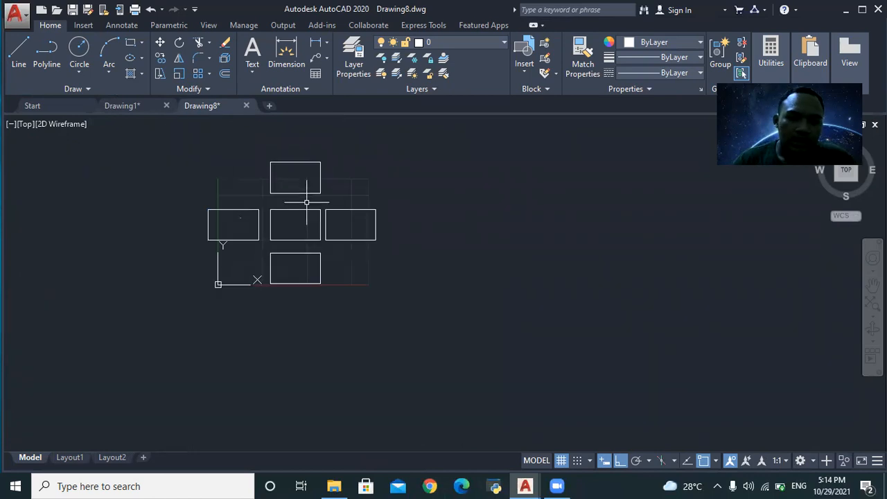
left_click(200, 148)
left_click(397, 309)
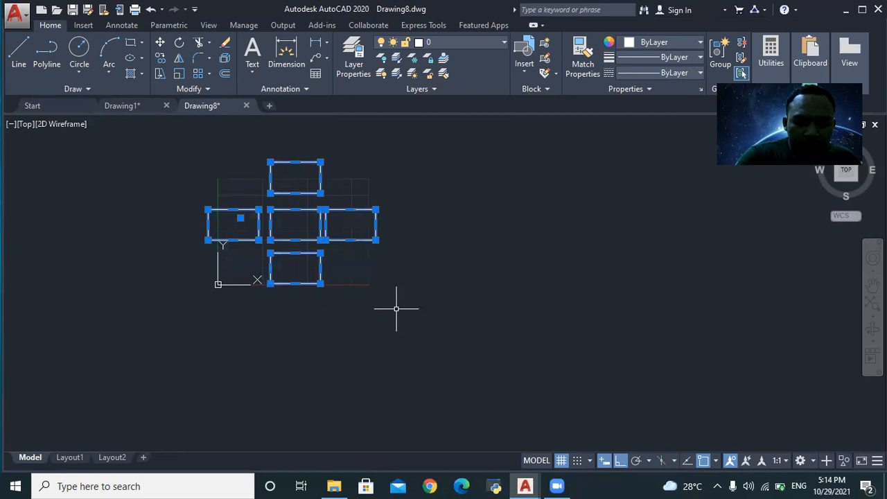
key("Return")
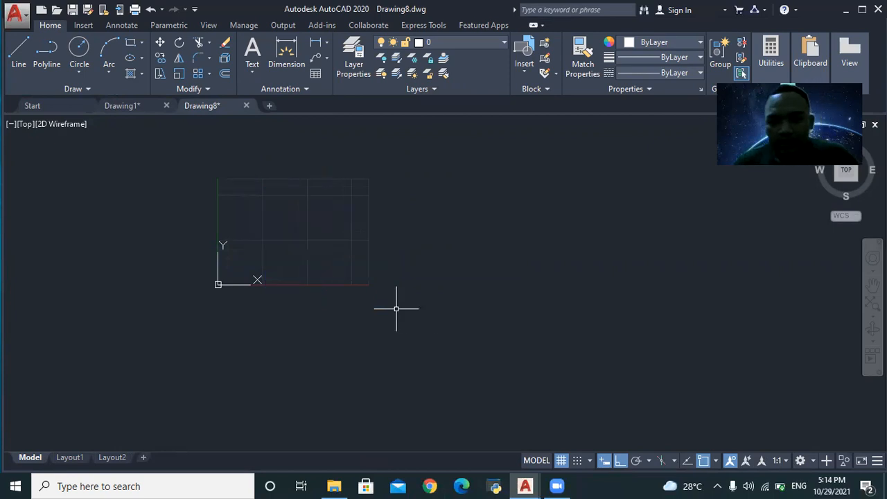
- Draw a horizontal rectangle with RECTANG by picking two opposite corners
scroll(291, 225, "up", 4)
scroll(263, 226, "down", 3)
scroll(258, 173, "up", 3)
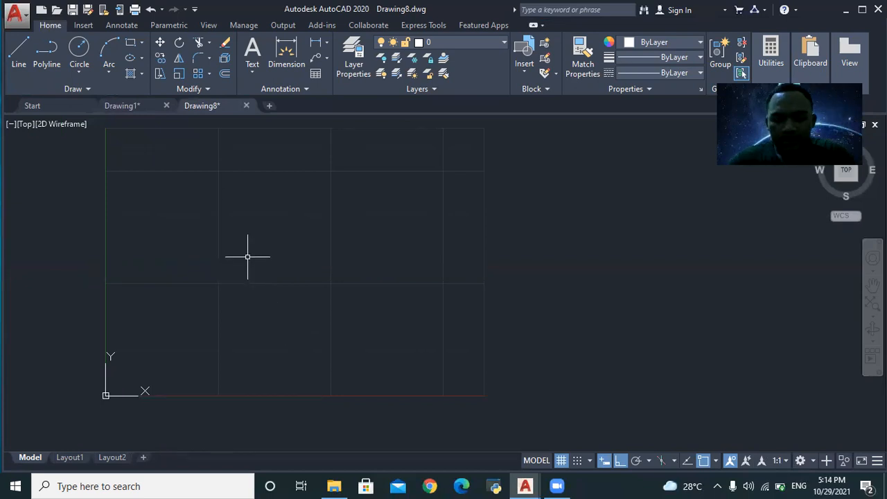
type("RECTA")
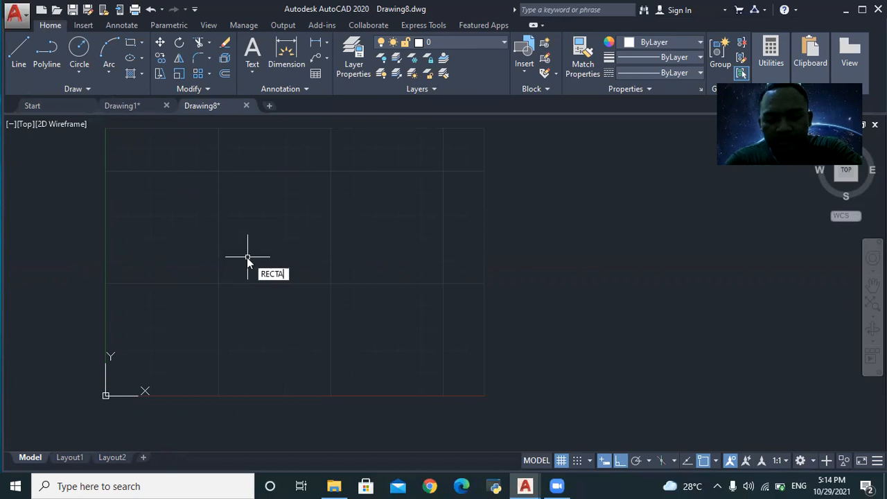
type("NG\\")
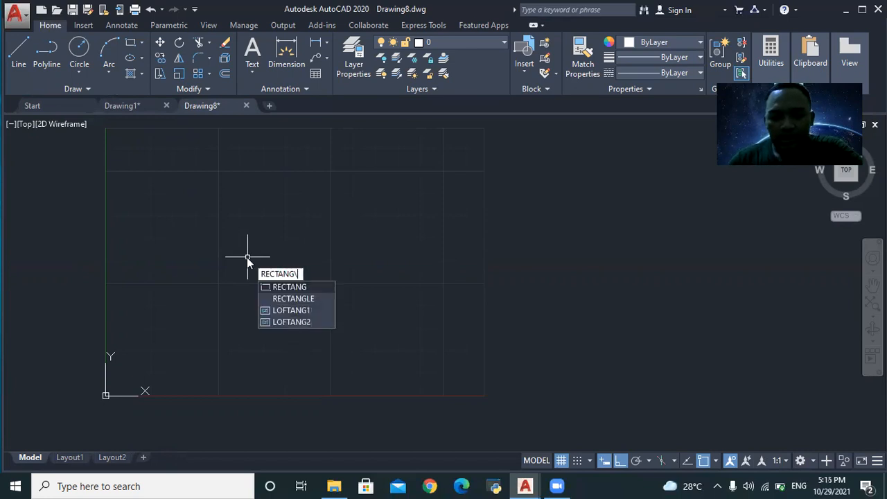
left_click(297, 287)
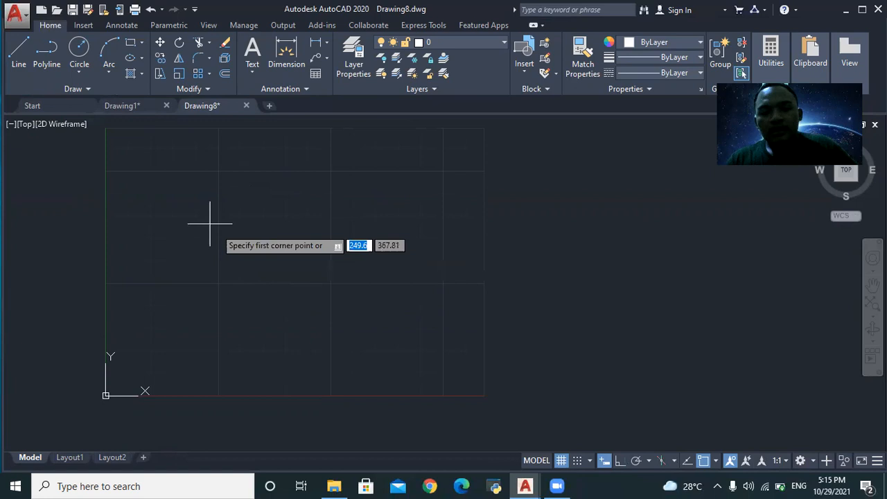
left_click(223, 182)
left_click(341, 233)
scroll(314, 179, "up", 4)
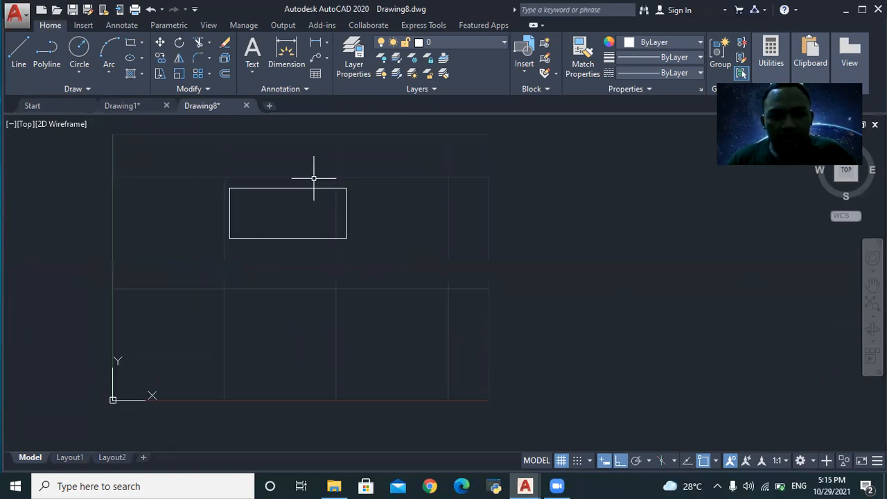
scroll(232, 353, "down", 4)
scroll(249, 414, "up", 2)
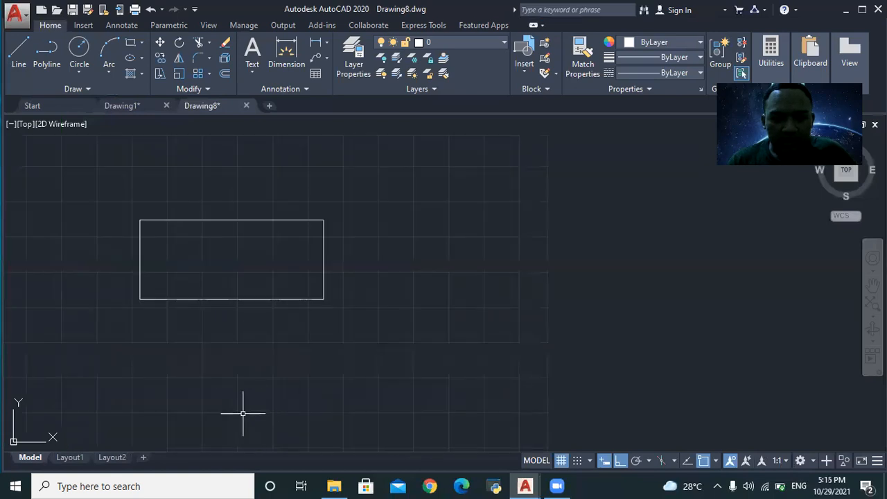
- Attempt a rotate after a mistyped command, cancelling an accidental grip stretch
type("RT")
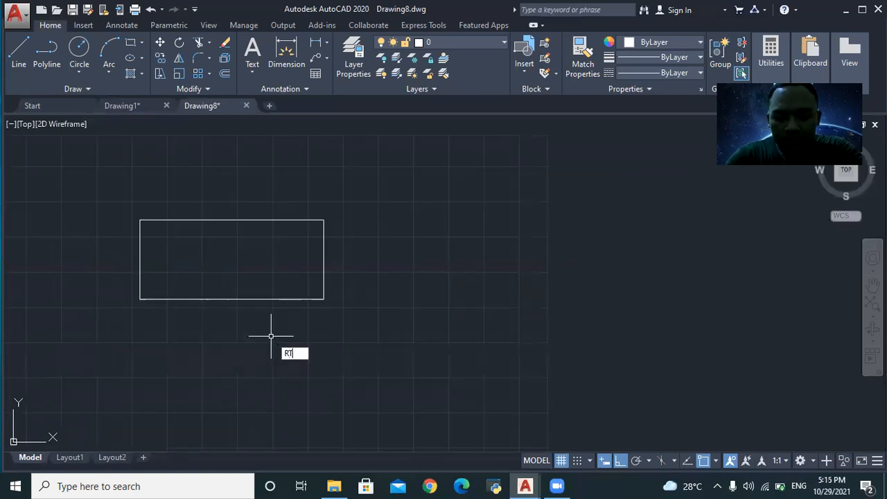
type("OTATE")
key("Return")
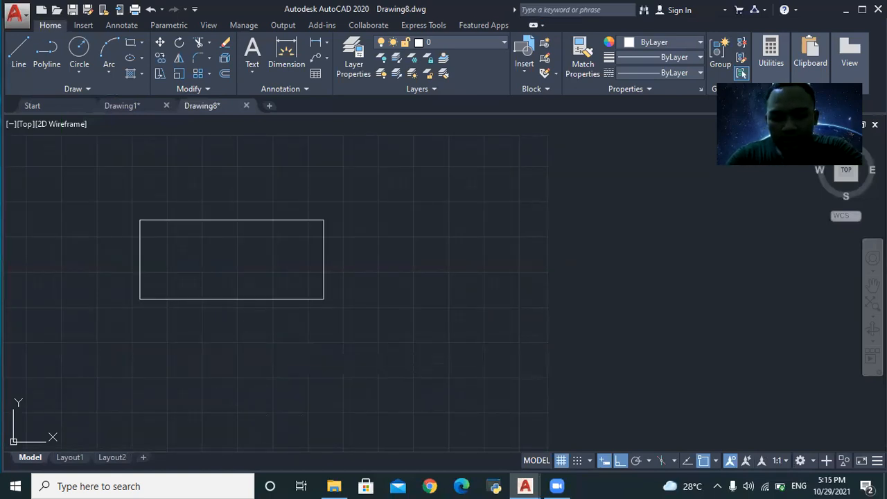
left_click(129, 220)
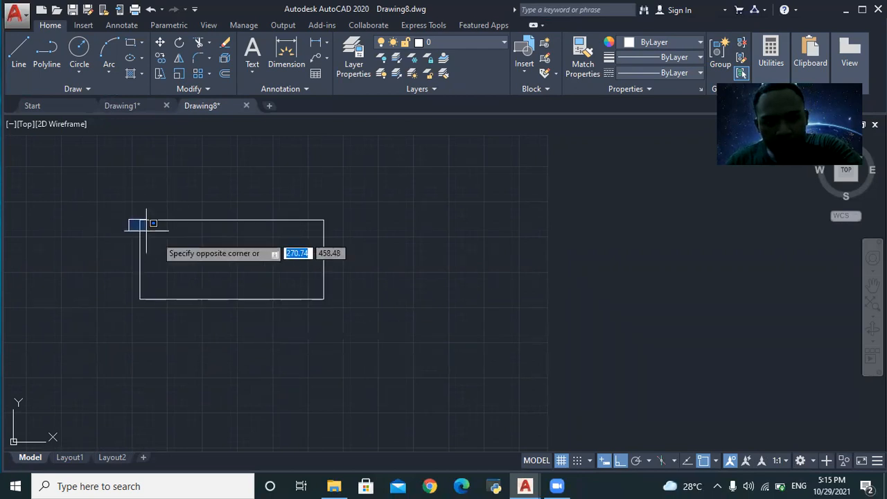
left_click(331, 301)
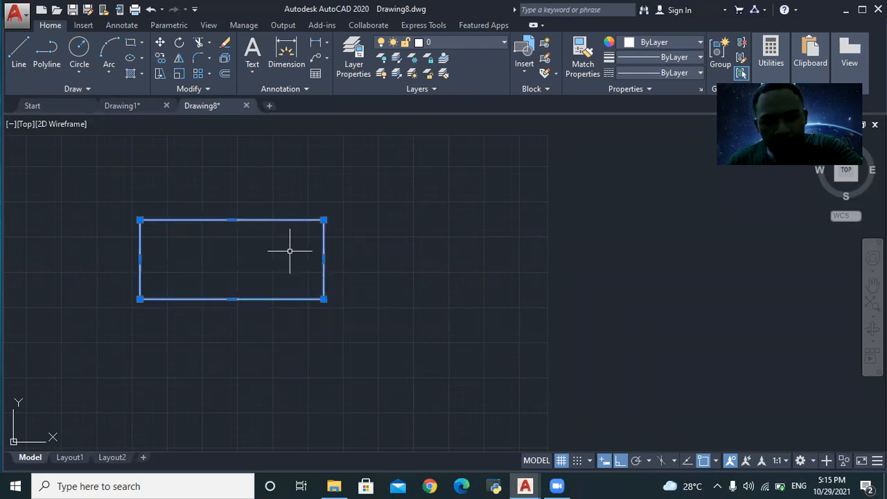
left_click(324, 299)
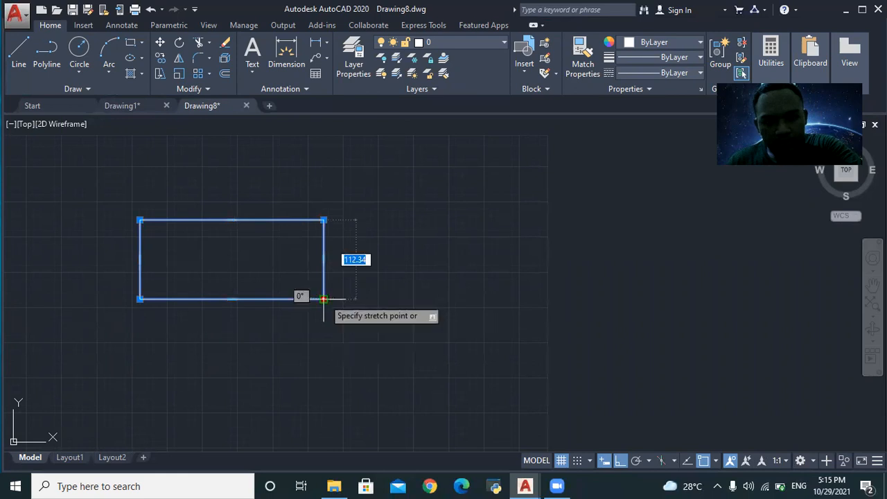
key("Escape")
key("Escape")
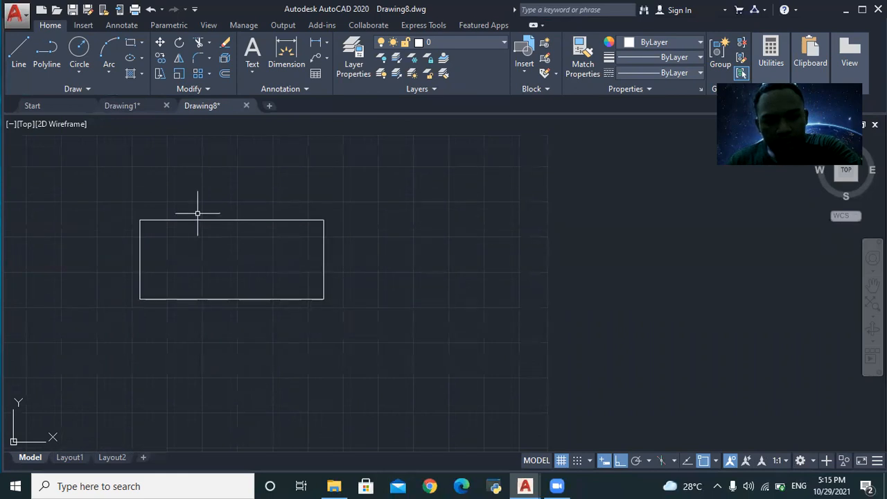
- Retry ROTATE with window selections, then cancel and reselect the whole rectangle
type("ROTATE")
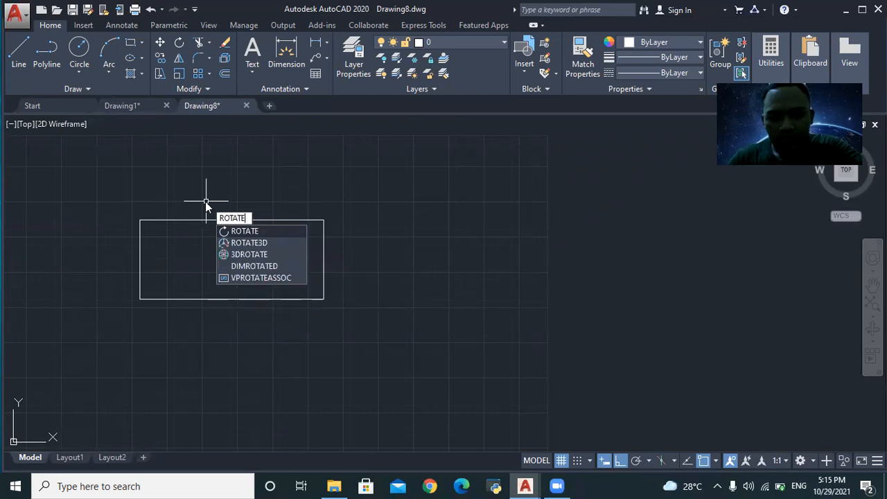
left_click(258, 229)
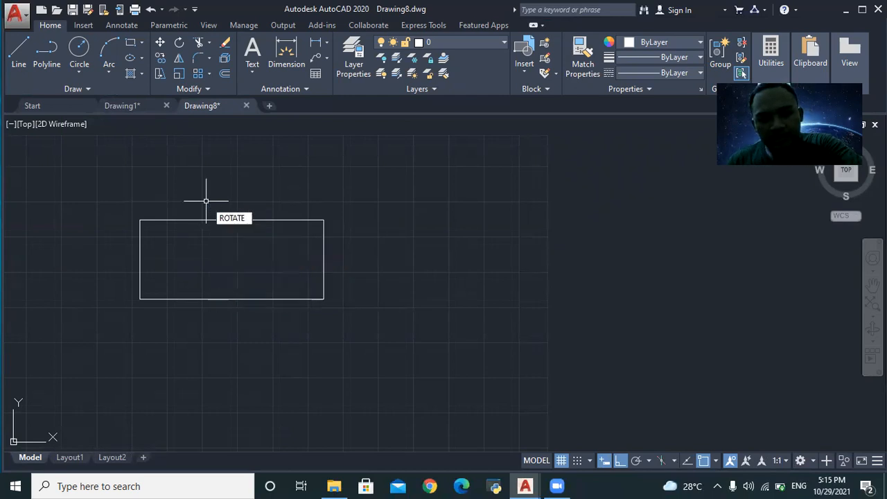
left_click(116, 200)
left_click(338, 311)
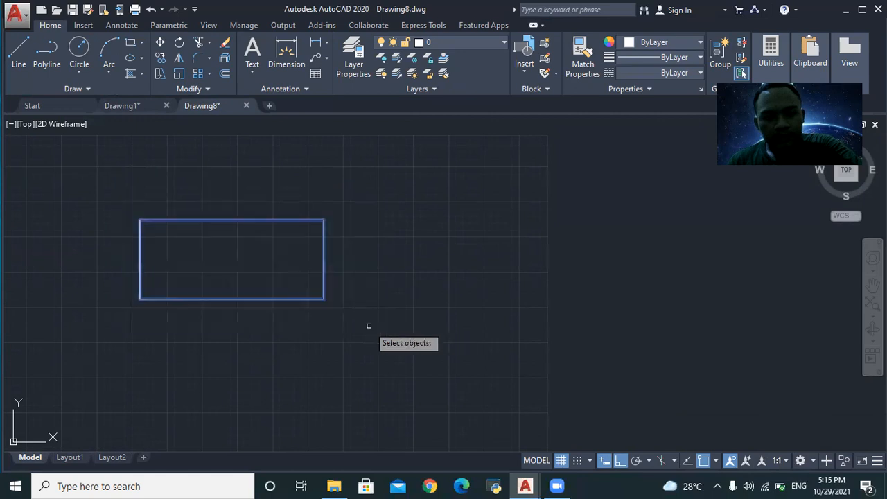
left_click(231, 264)
left_click(234, 312)
key("Return")
key("Escape")
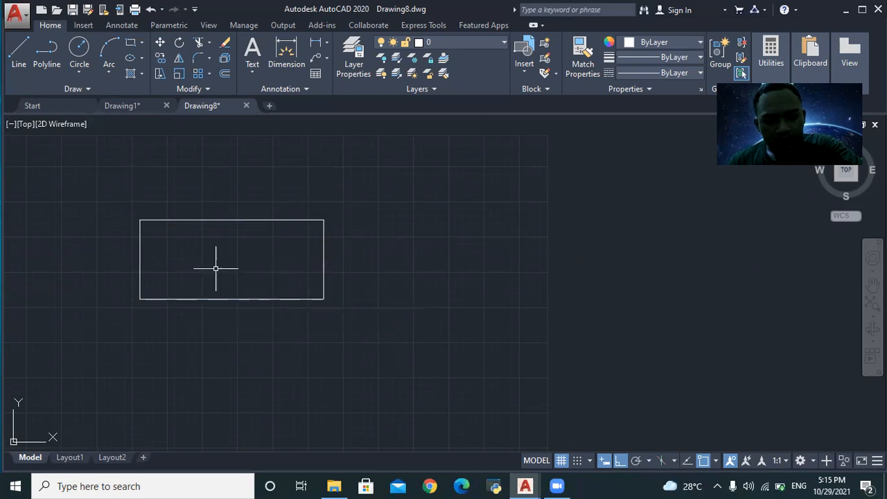
left_click(133, 208)
left_click(334, 308)
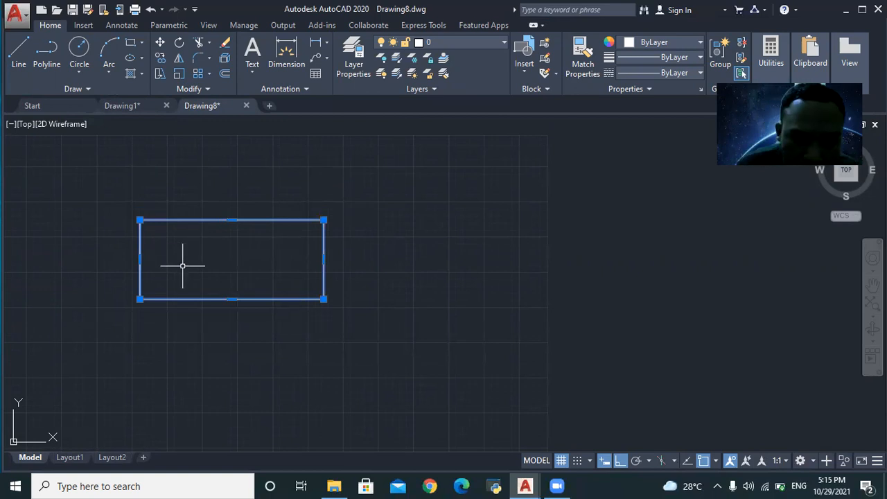
- Rotate the rectangle 90° about its lower-right corner to stand upright, then view reference Drawing1
type("RO")
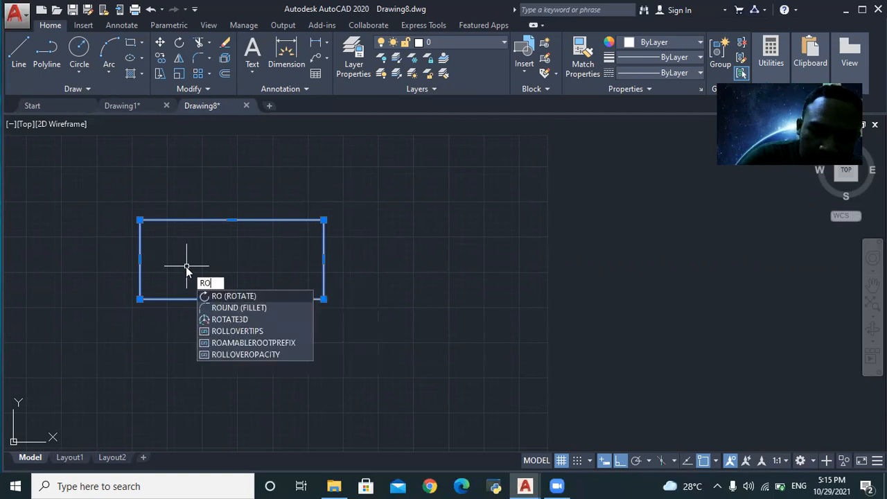
type("TATE")
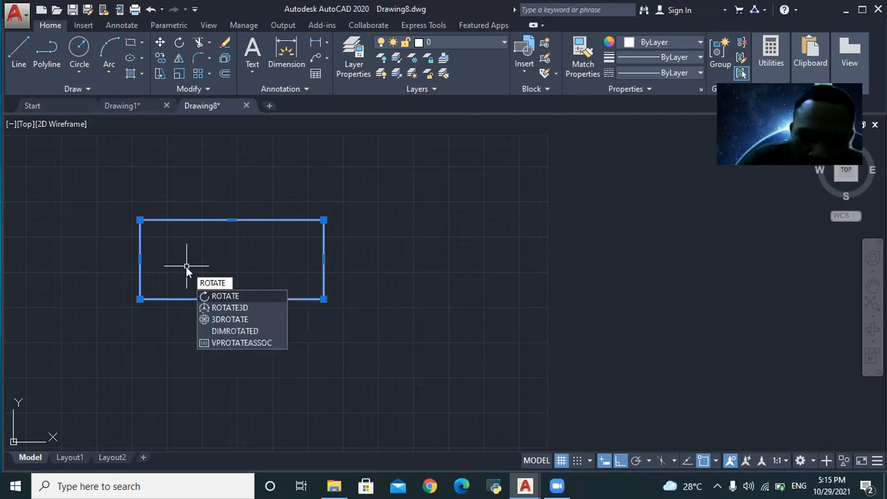
left_click(256, 291)
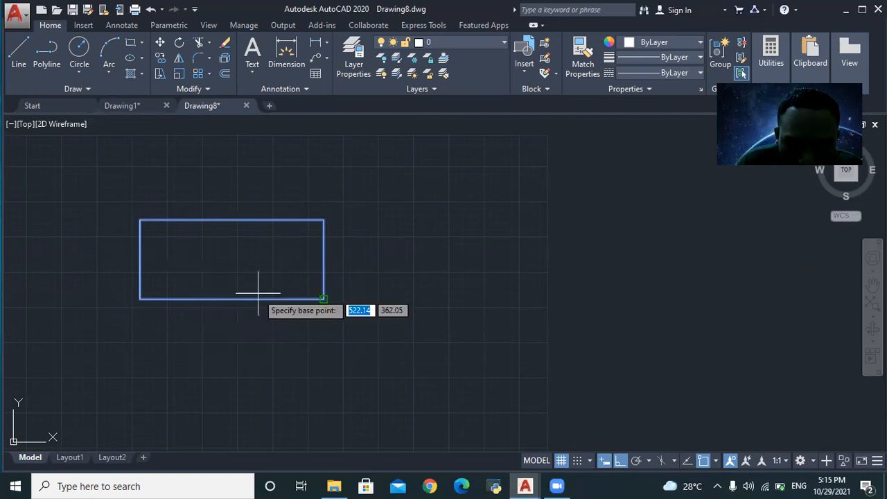
left_click(324, 299)
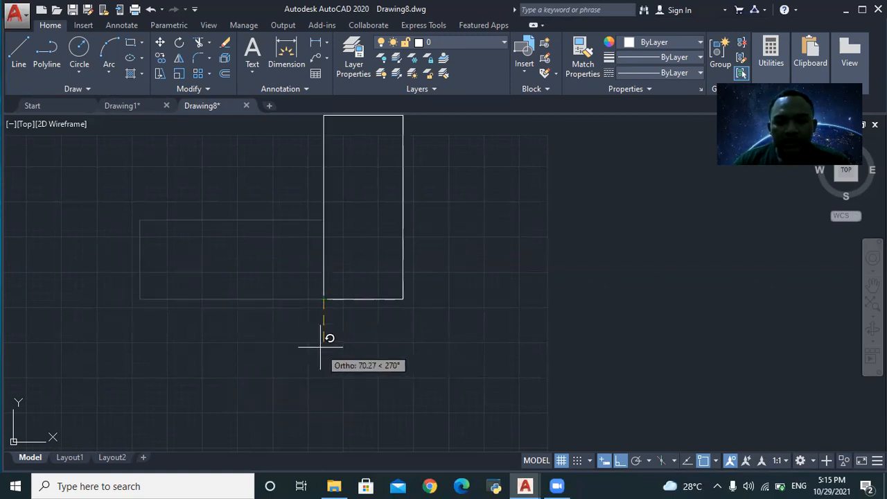
left_click(316, 192)
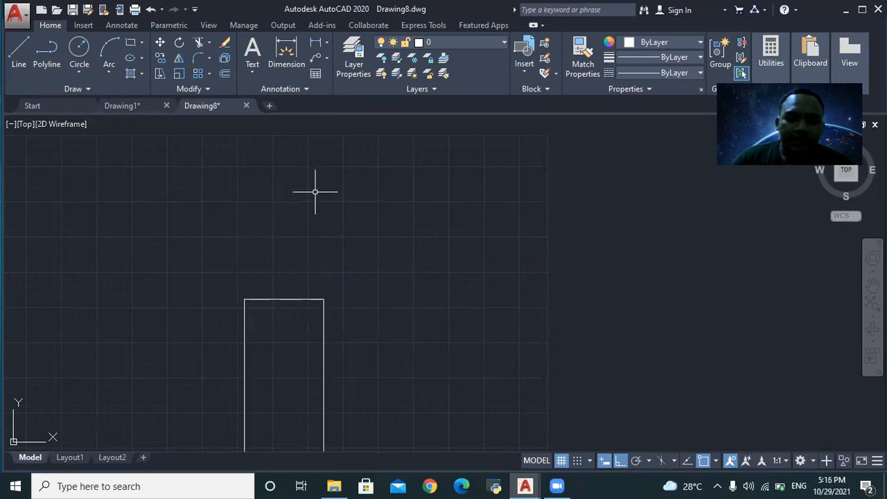
scroll(380, 319, "down", 4)
scroll(347, 412, "up", 4)
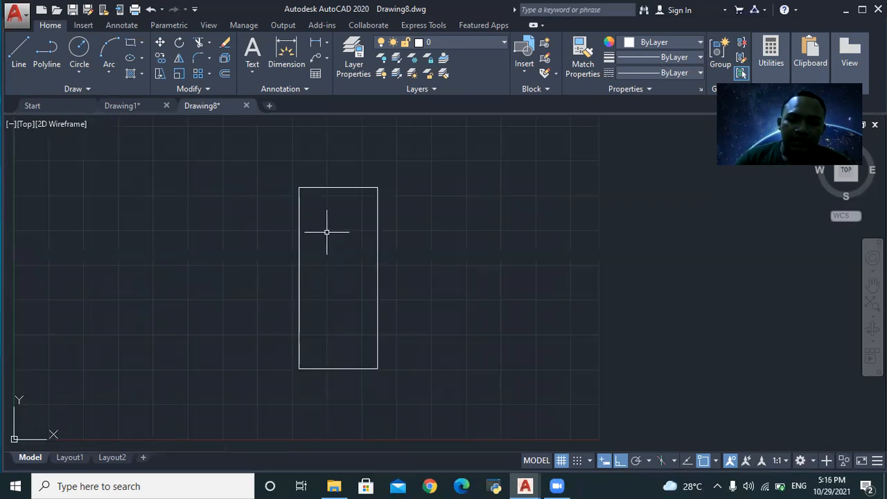
left_click(136, 102)
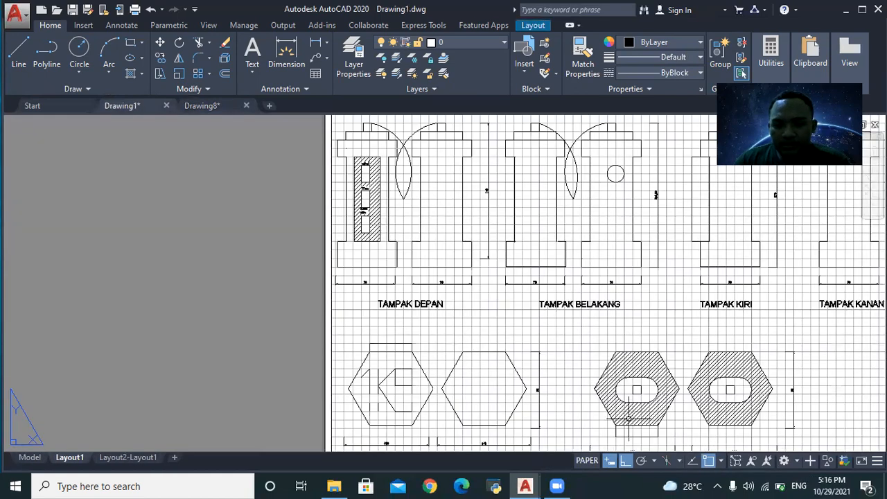
scroll(561, 420, "up", 2)
scroll(500, 429, "down", 2)
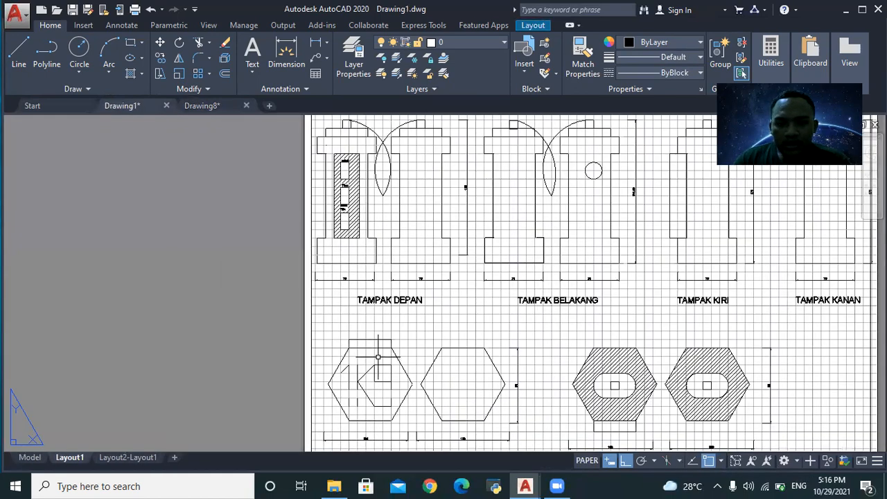
scroll(377, 347, "up", 1)
scroll(346, 350, "up", 1)
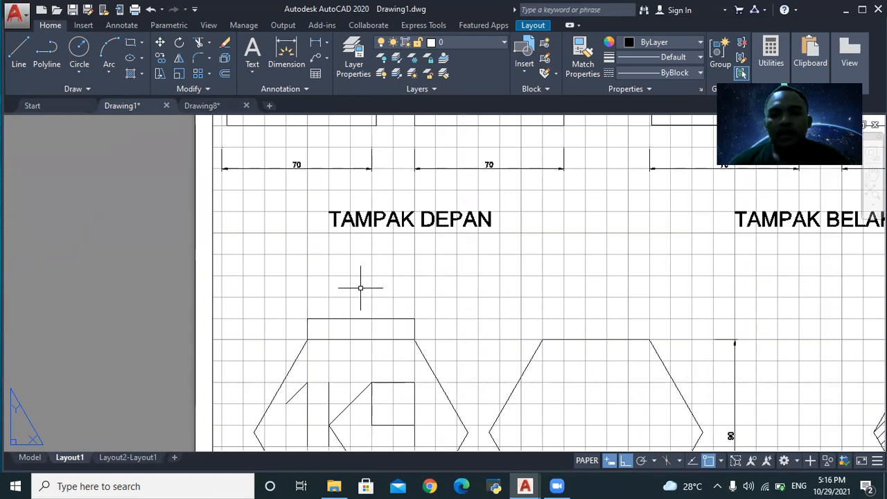
left_click(201, 106)
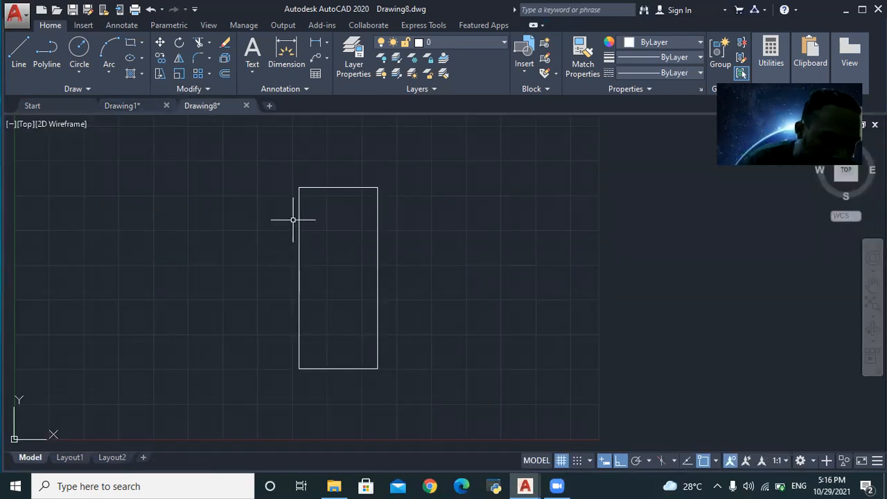
left_click(159, 111)
scroll(367, 395, "down", 3)
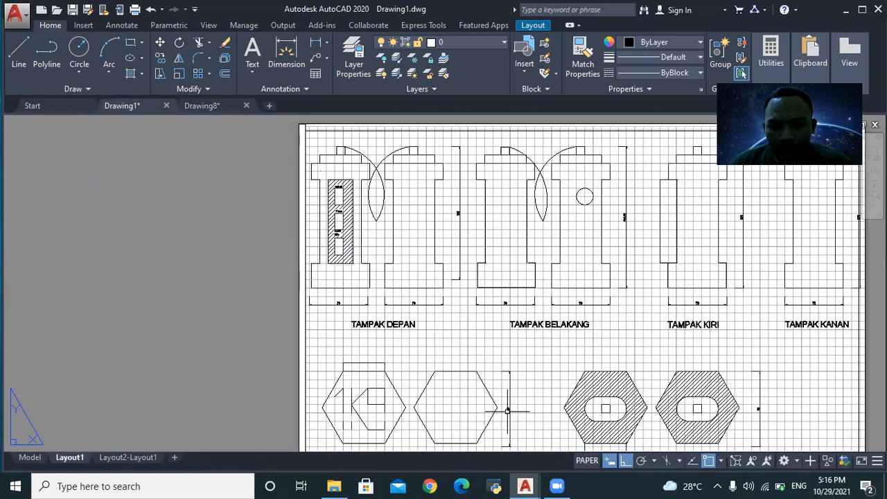
scroll(520, 389, "down", 5)
scroll(565, 446, "up", 4)
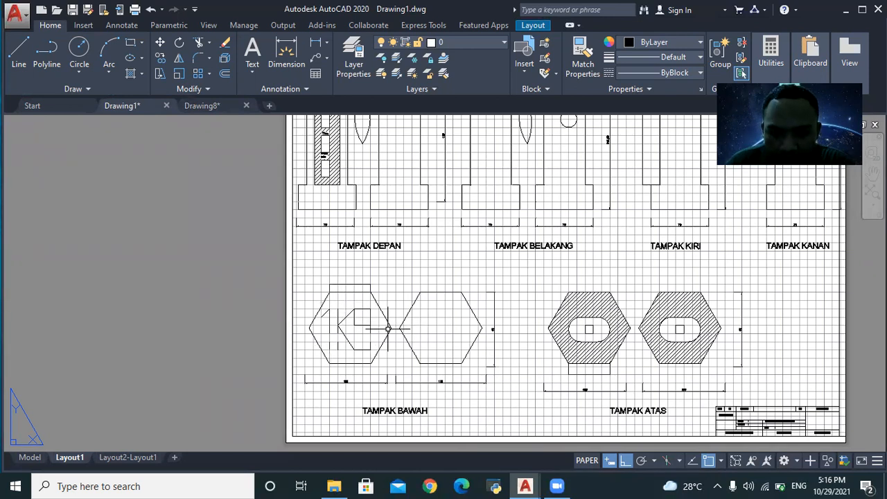
scroll(421, 327, "up", 3)
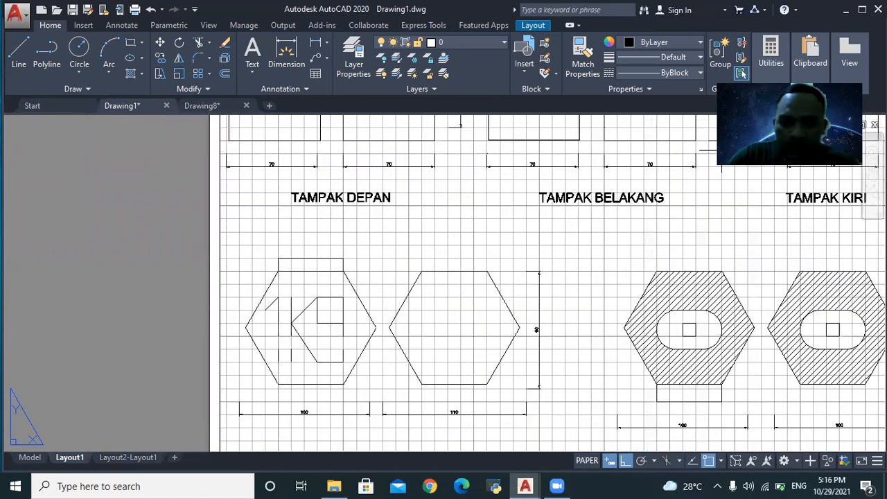
scroll(385, 337, "up", 2)
scroll(376, 361, "down", 4)
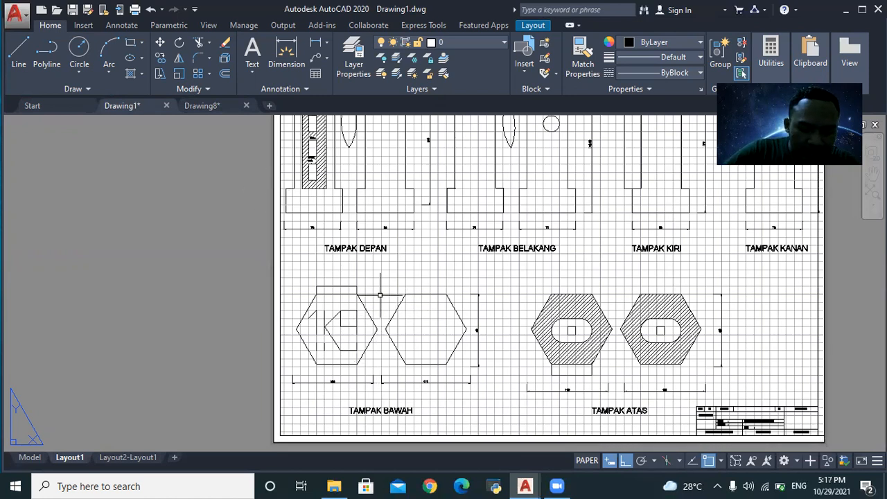
left_click(207, 106)
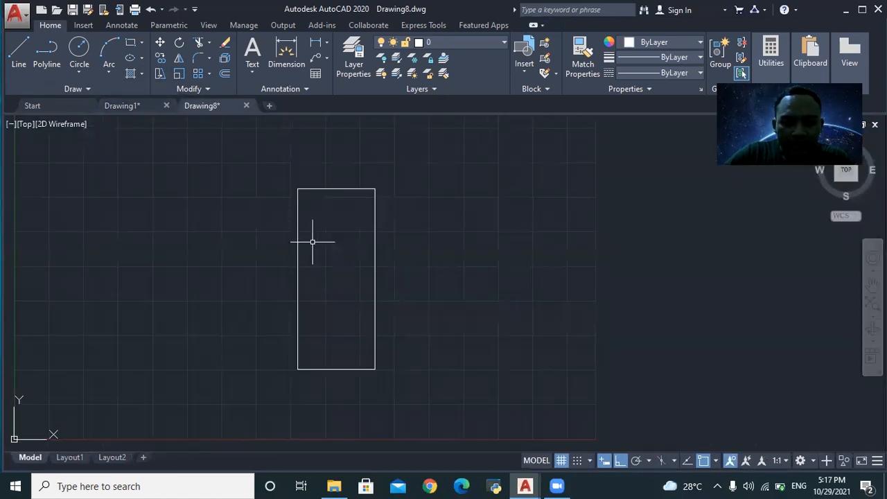
- Mirror the upright rectangle about its right edge, answering No to erase the source
left_click(284, 177)
left_click(430, 376)
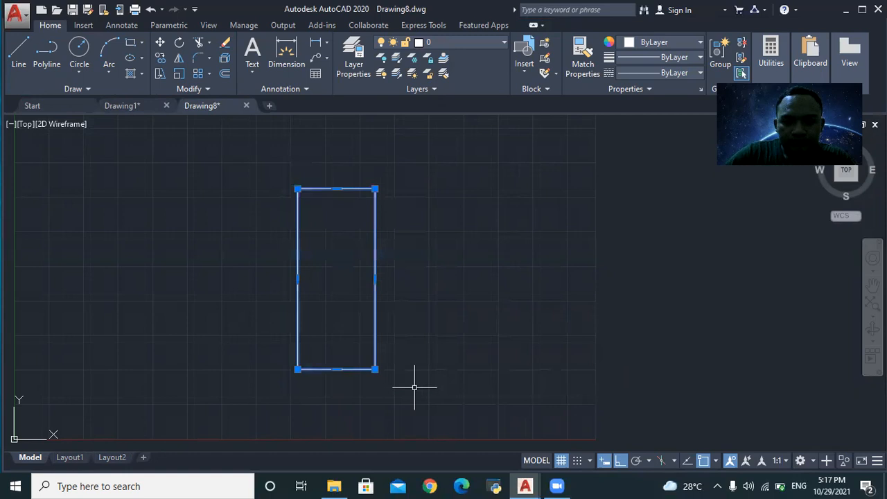
type("M")
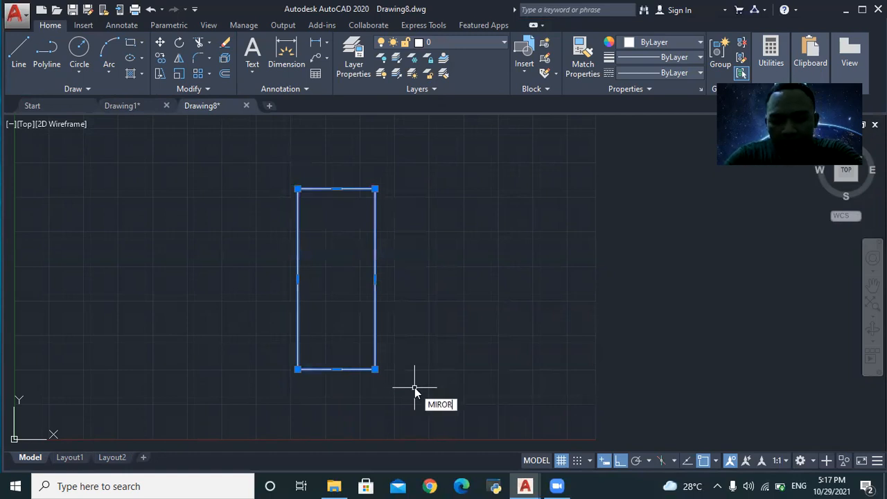
type("IROR")
key("Return")
key("Return")
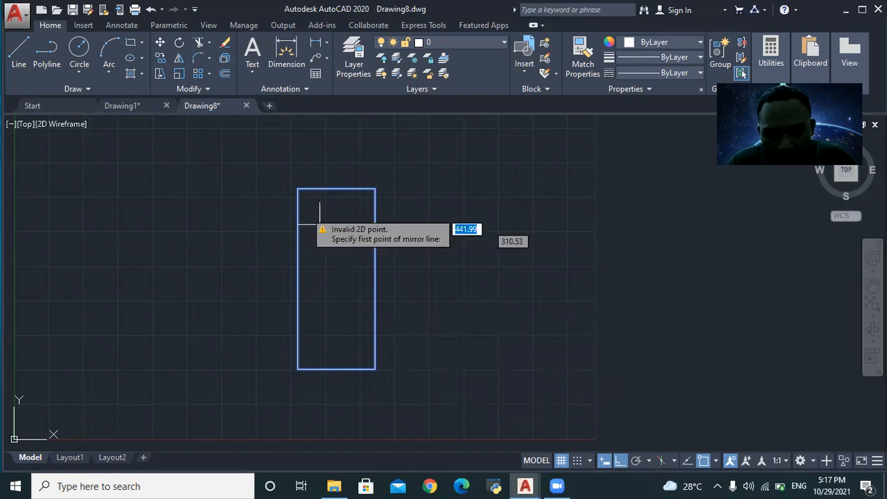
left_click(298, 189)
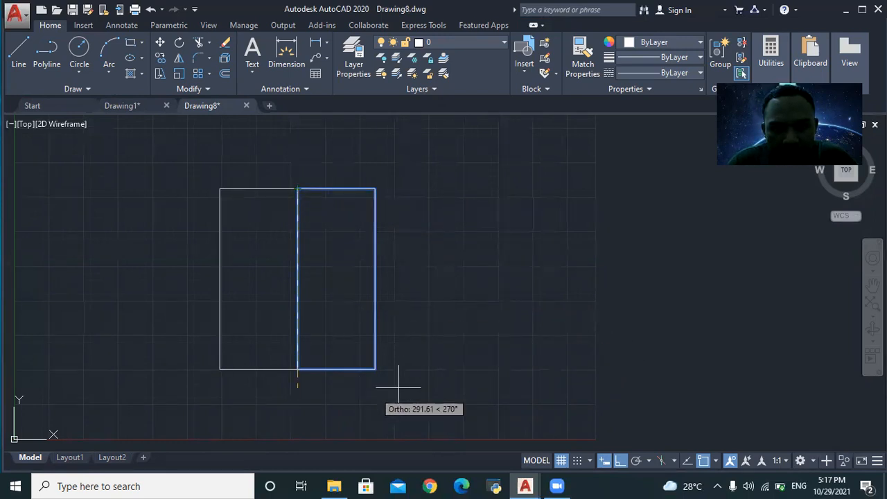
left_click(437, 380)
scroll(251, 208, "down", 2)
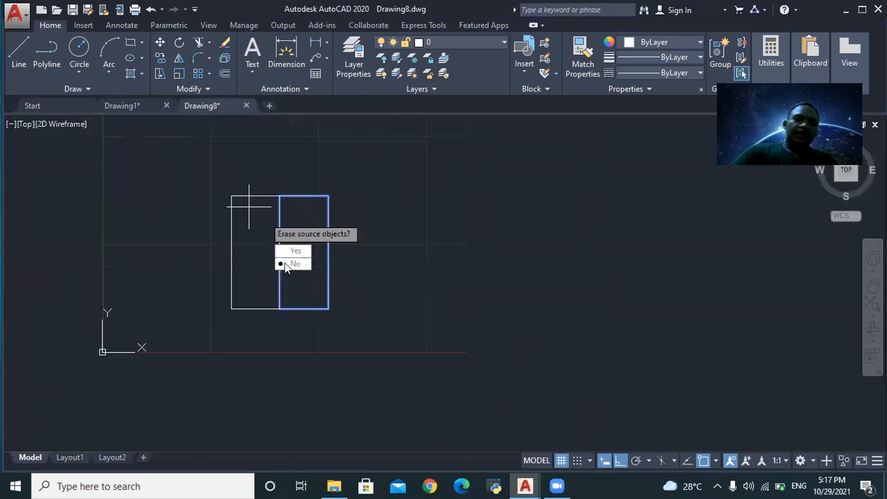
scroll(289, 305, "up", 4)
scroll(286, 281, "down", 6)
scroll(280, 255, "up", 4)
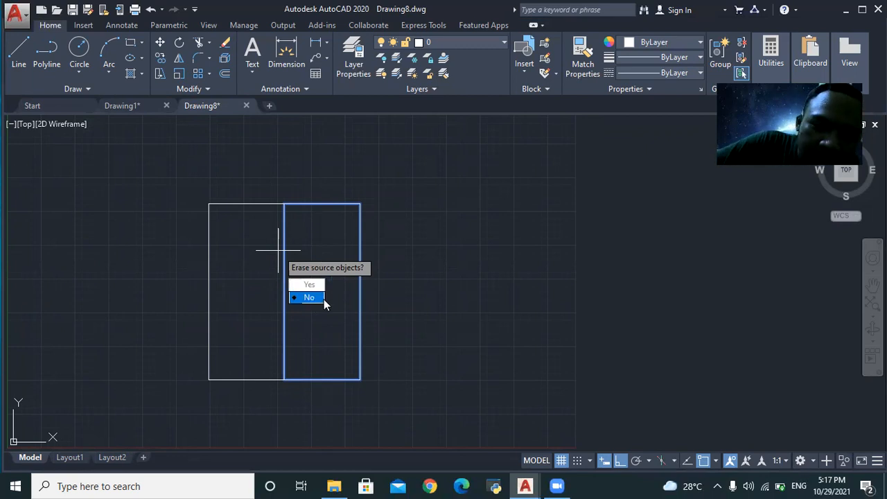
key("Return")
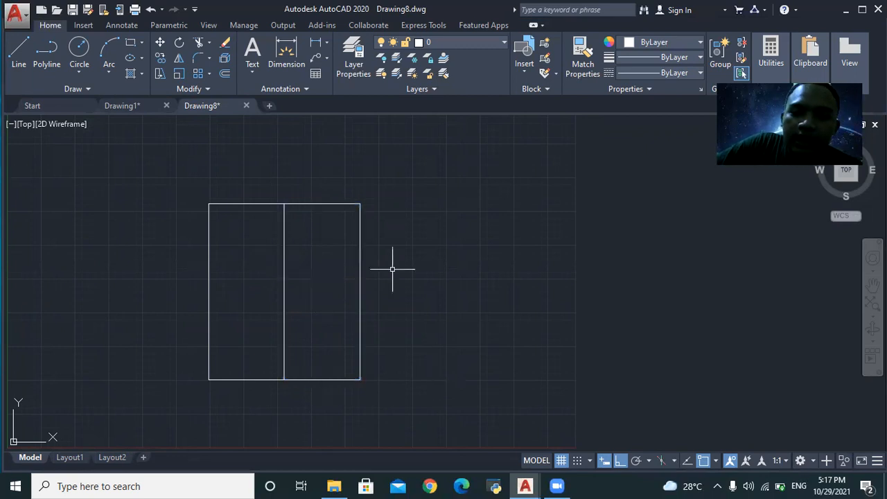
left_click(283, 208)
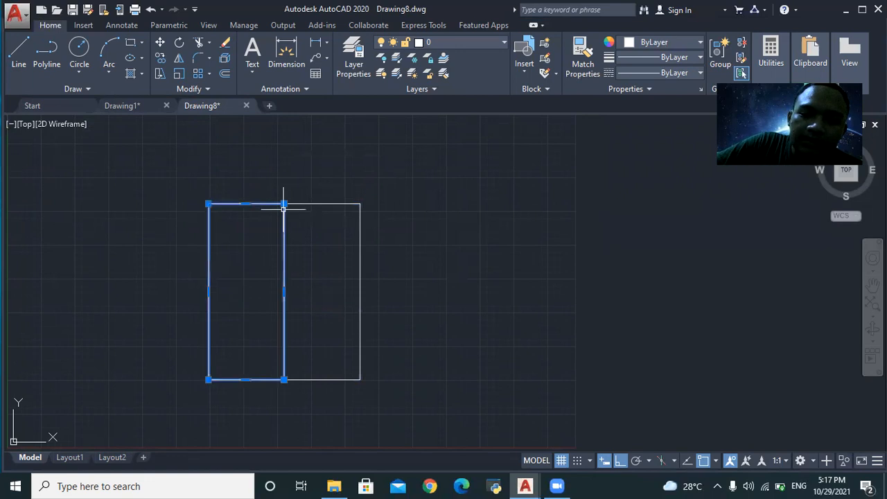
- Select the left rectangle for MOVE twice, cancelling both attempts after picking a base point
left_click(188, 179)
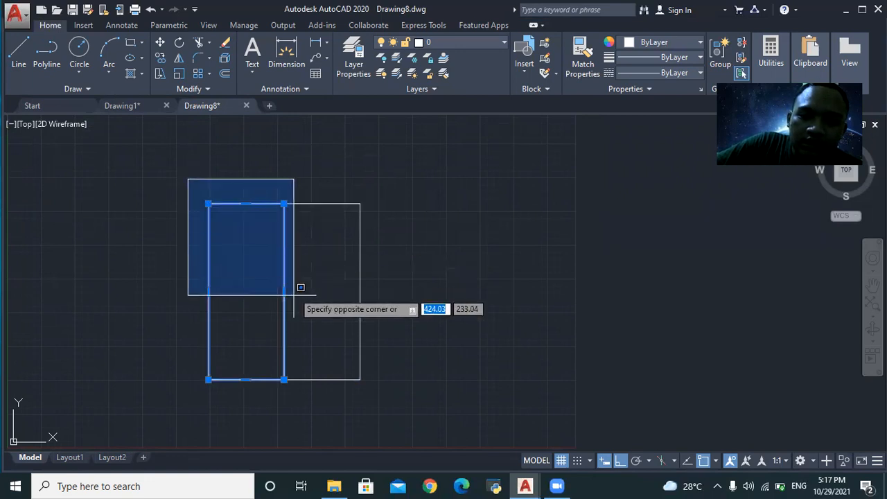
left_click(284, 388)
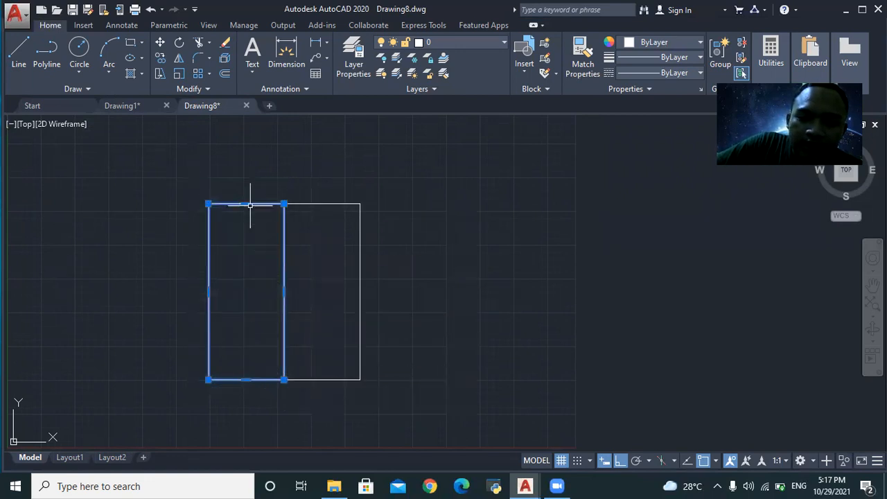
type("MO")
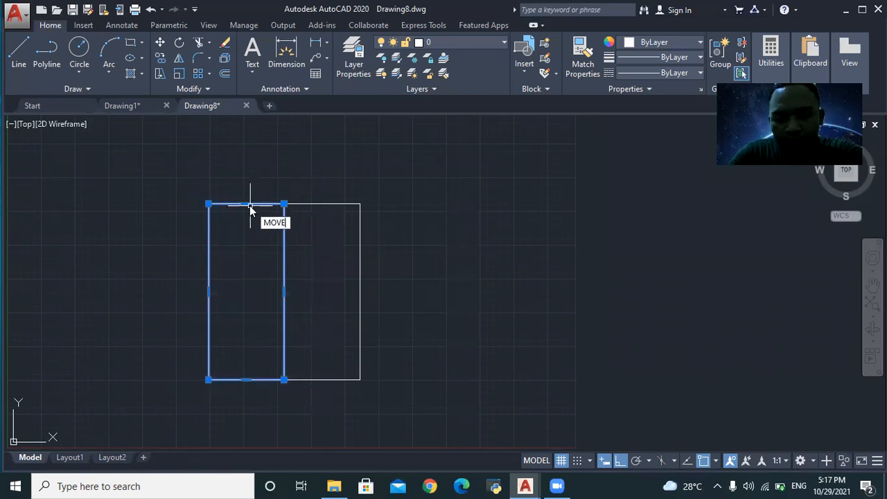
type("VE")
left_click(296, 233)
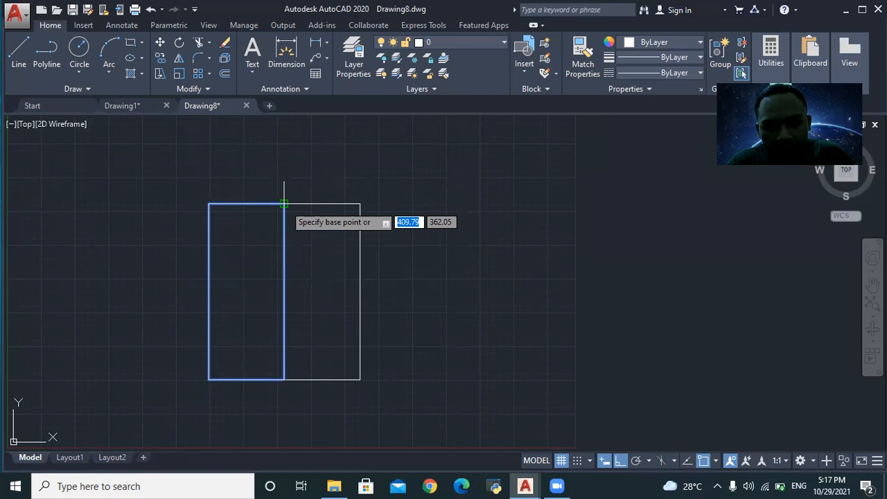
left_click(284, 204)
key("Escape")
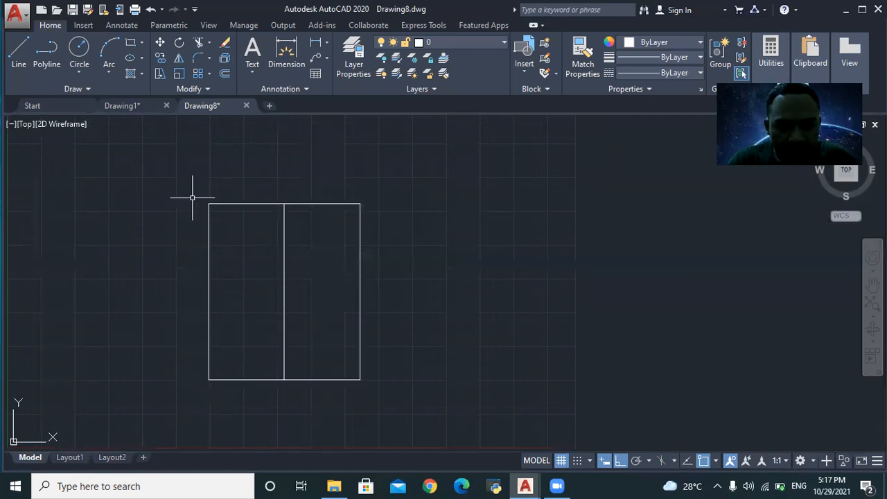
left_click(238, 203)
type("MOVE")
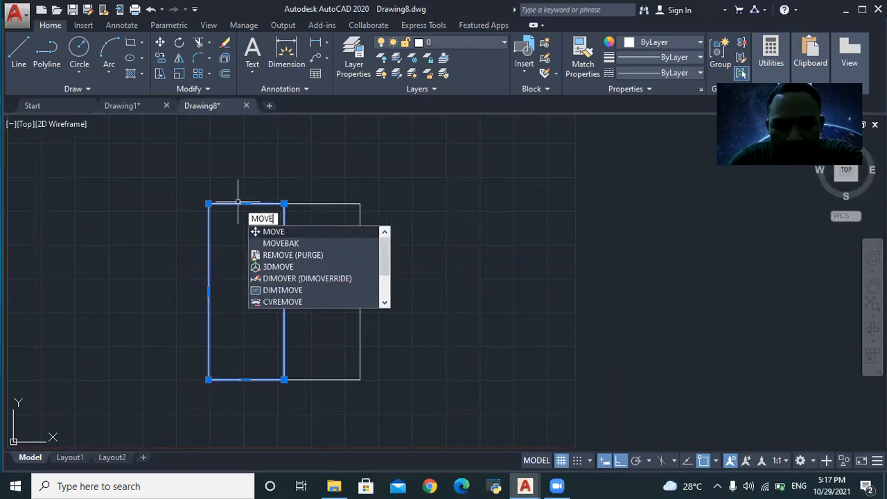
key("Return")
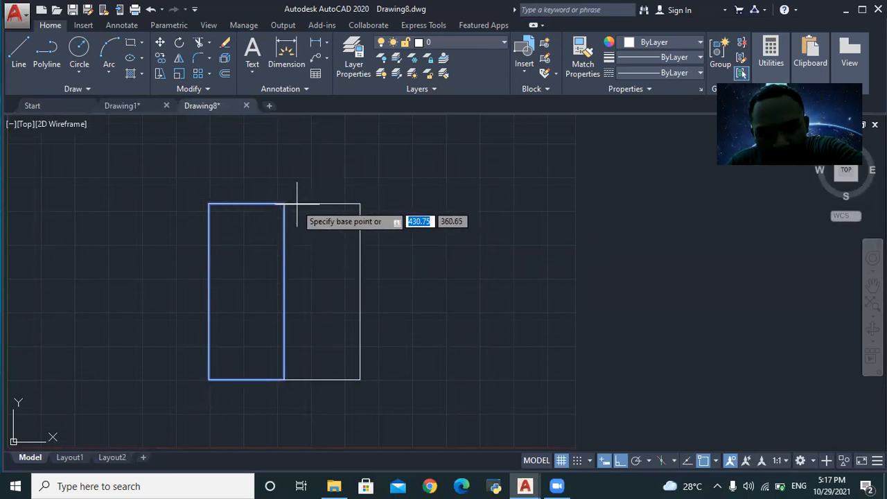
left_click(284, 205)
key("Escape")
- Move the left rectangle 325.47 to the right from its bottom-right corner, leaving a gap
left_click(193, 177)
left_click(290, 402)
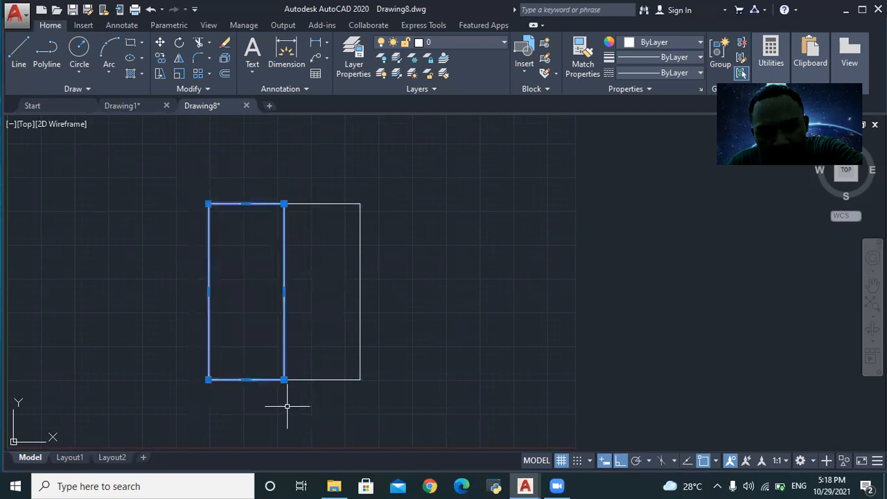
type("MOVE")
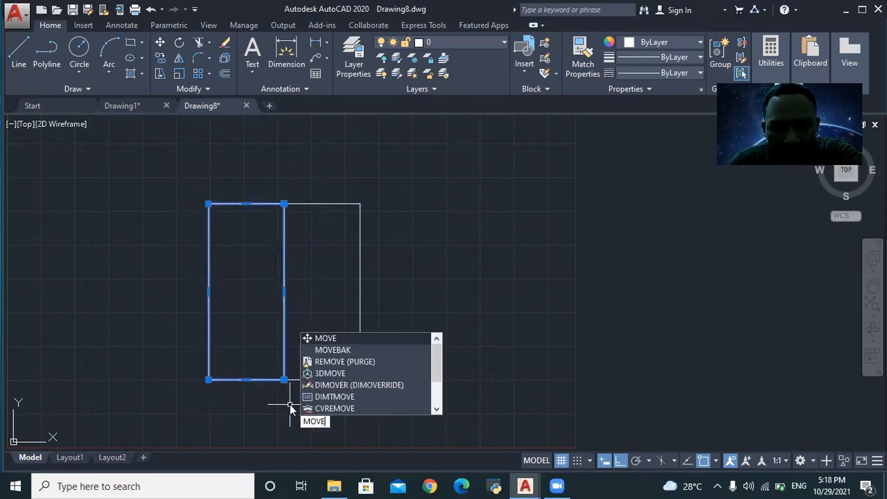
left_click(338, 337)
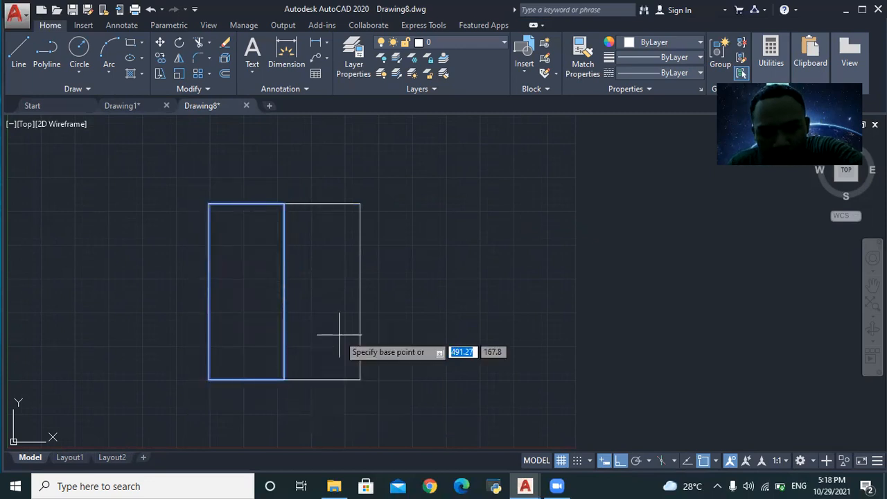
left_click(284, 378)
left_click(510, 365)
- Check the Drawing1 reference sheet for the views to recreate
scroll(554, 350, "down", 2)
scroll(490, 376, "up", 5)
scroll(449, 321, "down", 6)
scroll(457, 321, "up", 2)
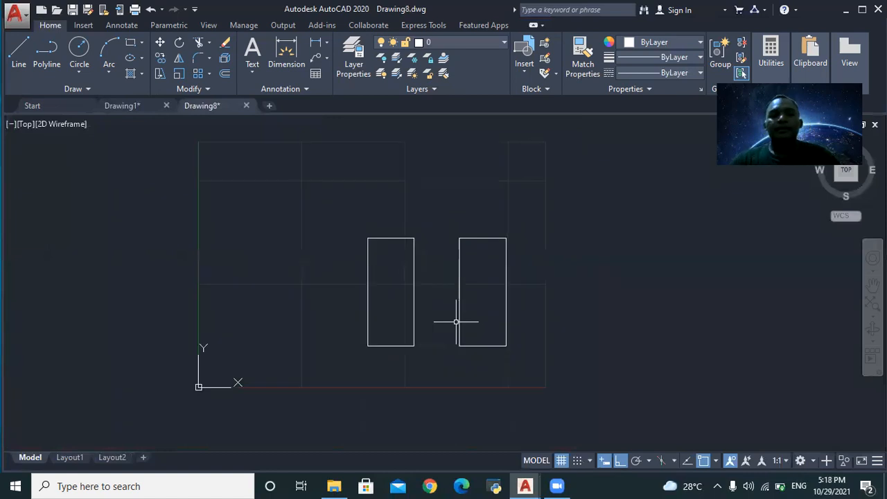
scroll(495, 244, "up", 2)
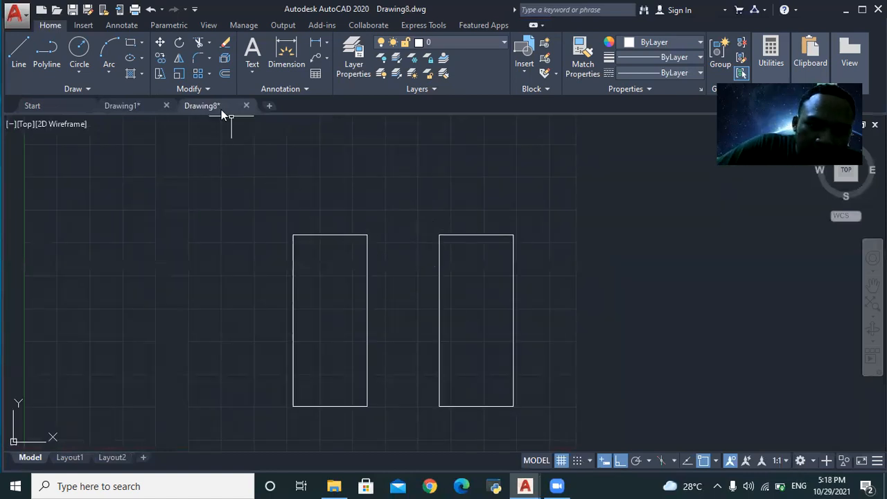
left_click(142, 101)
scroll(425, 238, "down", 2)
scroll(413, 303, "up", 2)
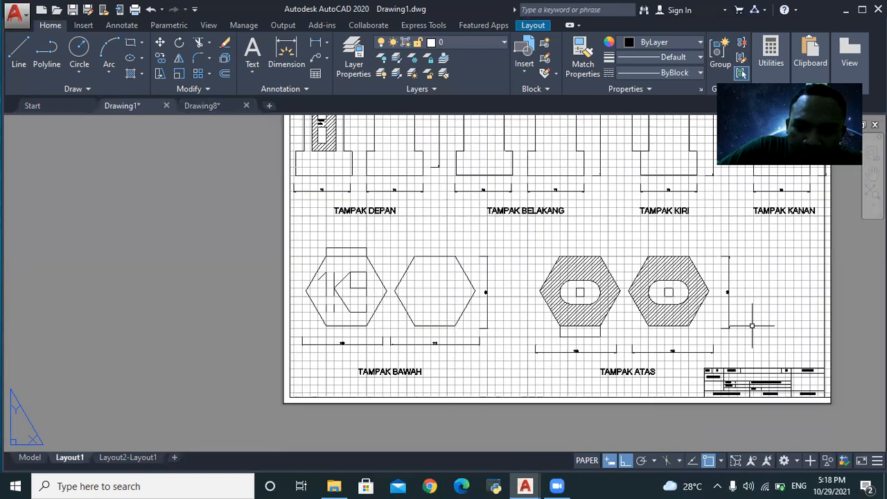
- In Drawing8, window-select the right rectangle and erase it
mouse_move(198, 108)
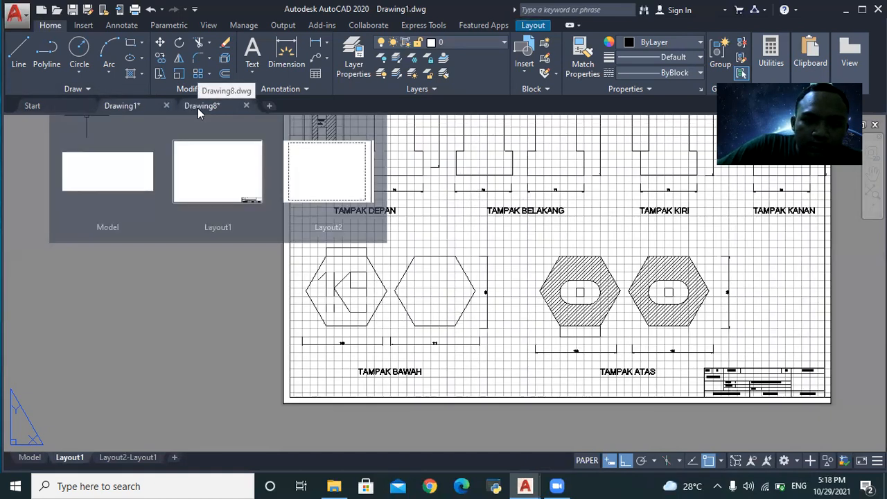
left_click(232, 107)
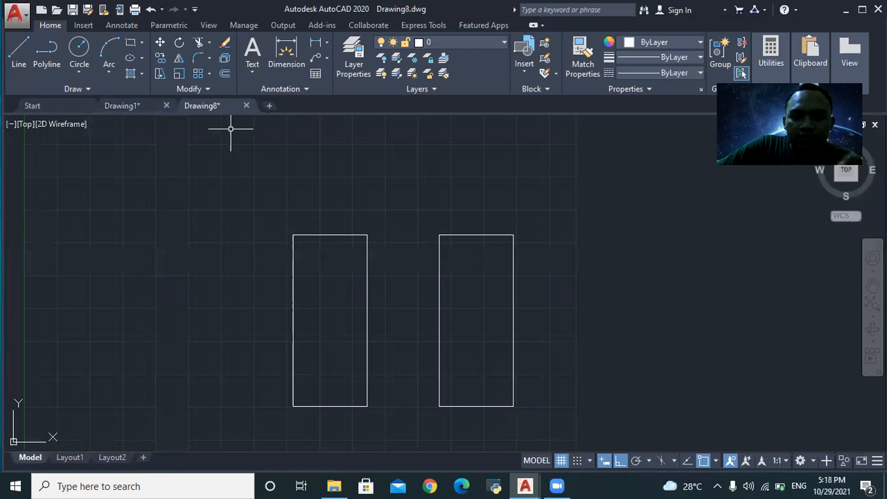
left_click(418, 212)
left_click(576, 433)
type("eras")
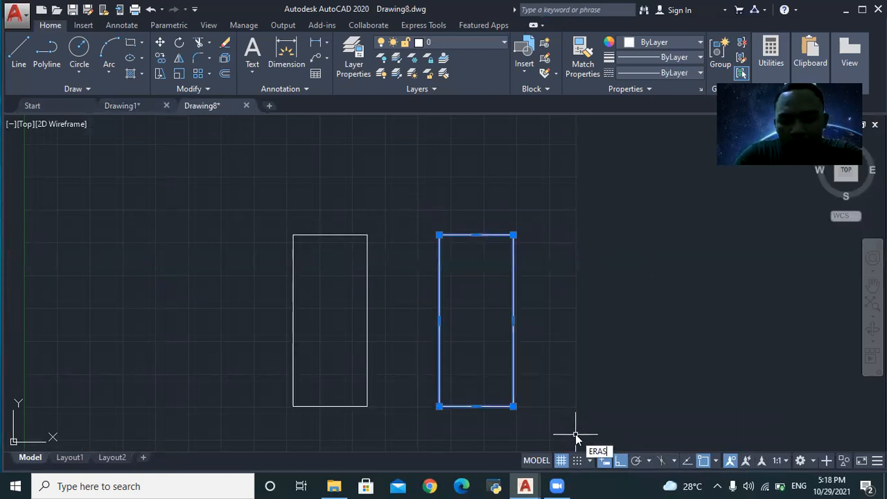
type("e")
key("Return")
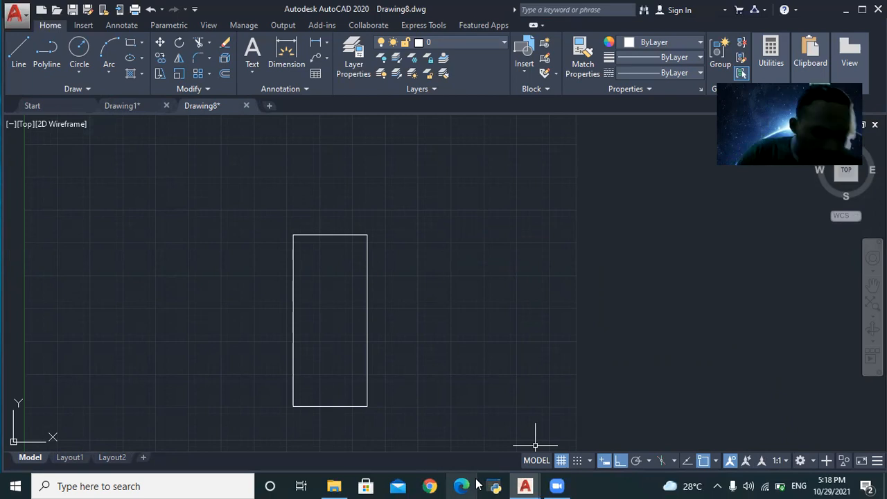
scroll(366, 433, "down", 3)
scroll(365, 433, "up", 3)
scroll(365, 434, "up", 2)
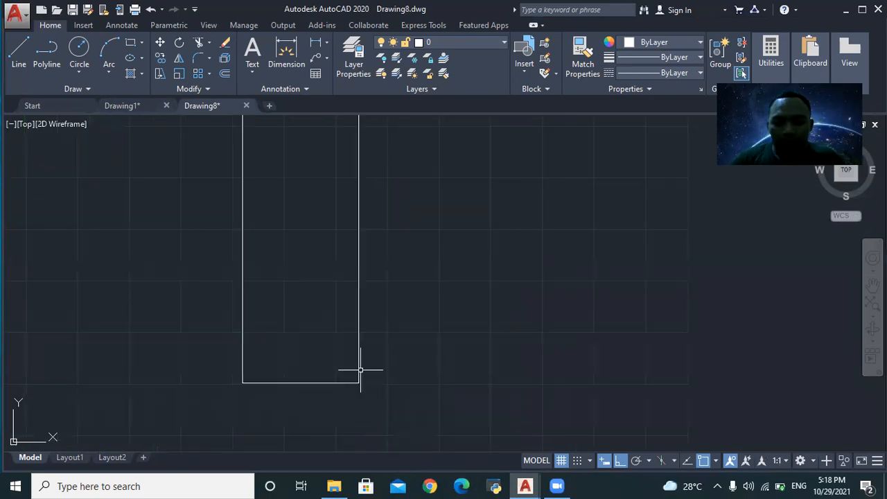
scroll(356, 373, "up", 2)
- Inspect the TAMPAK views on the Drawing1 reference sheet, zooming in and out
left_click(131, 106)
scroll(682, 305, "down", 2)
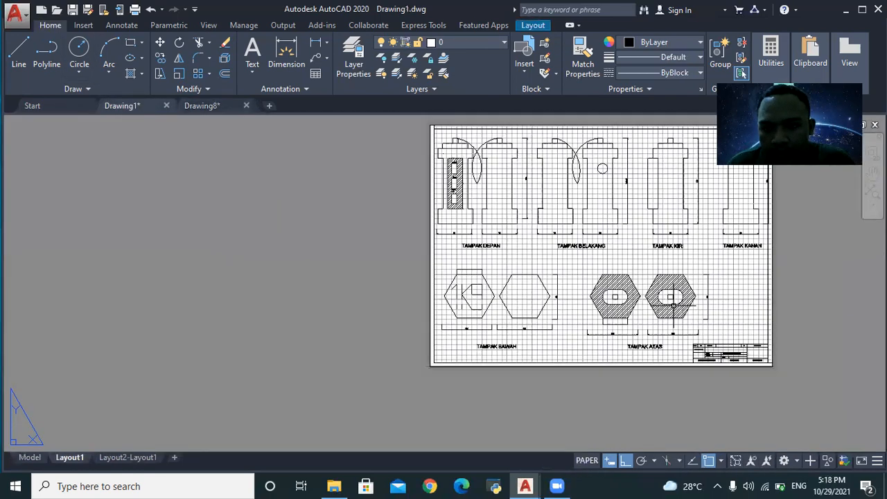
scroll(683, 303, "up", 4)
scroll(648, 333, "up", 1)
scroll(624, 361, "down", 2)
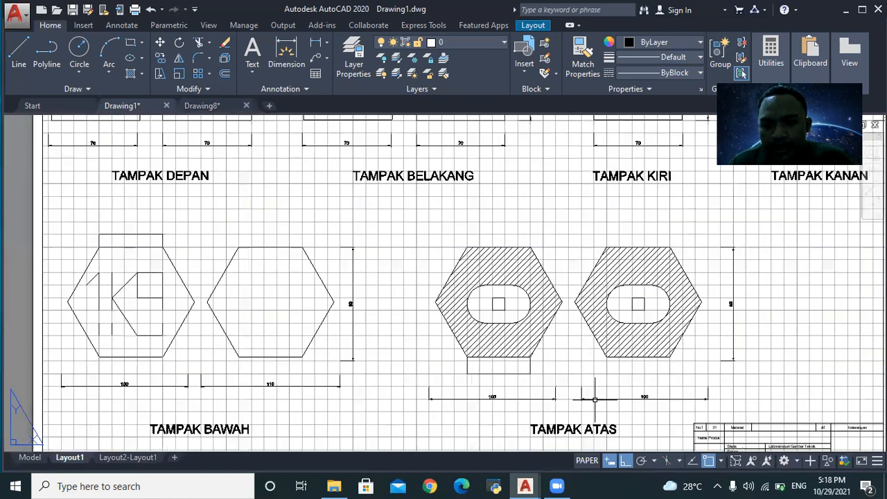
scroll(499, 305, "up", 3)
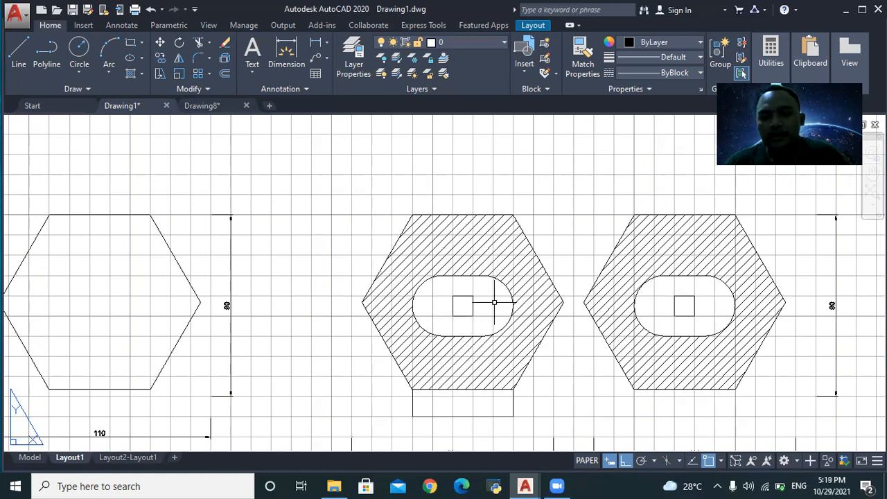
scroll(491, 303, "down", 5)
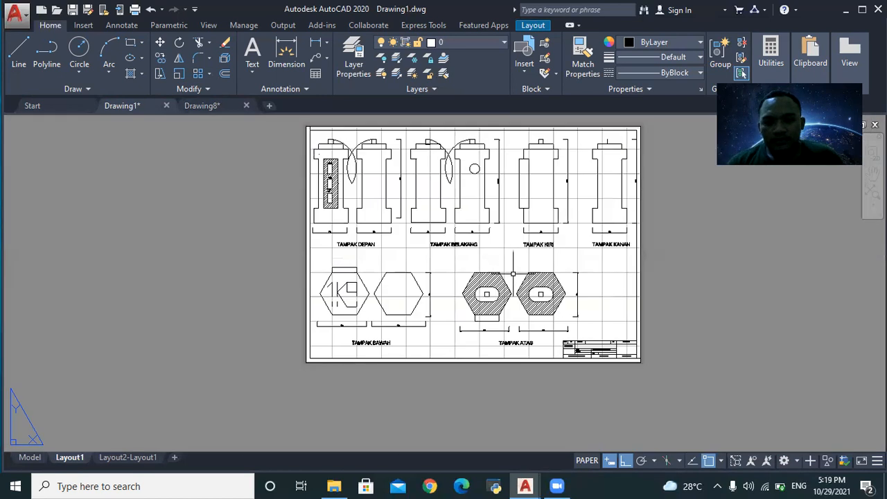
scroll(513, 265, "up", 4)
scroll(462, 329, "up", 3)
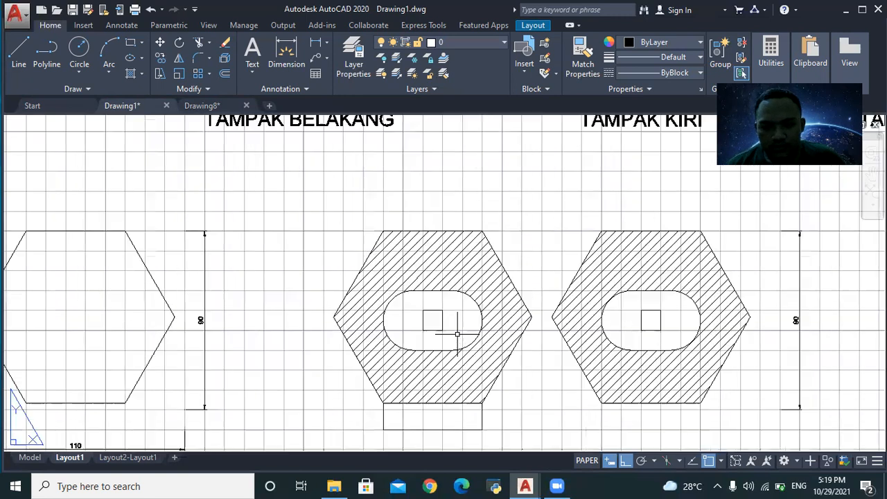
scroll(398, 366, "up", 2)
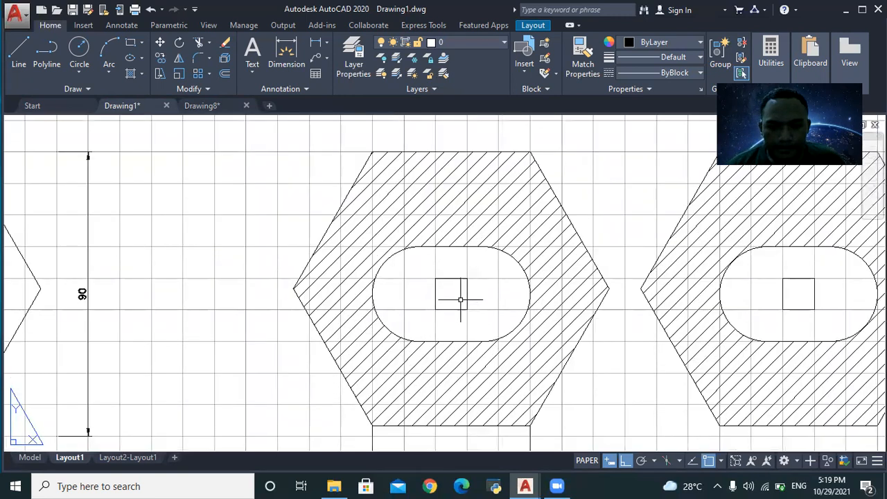
scroll(458, 316, "down", 3)
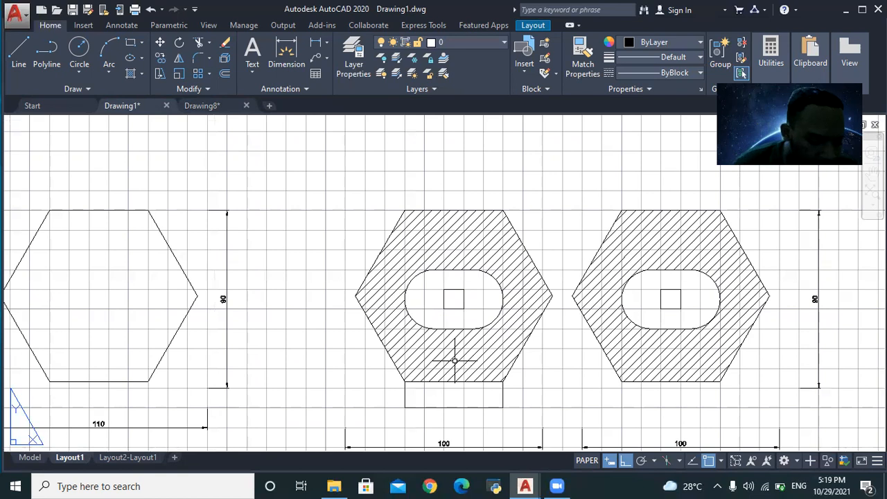
scroll(453, 292, "up", 4)
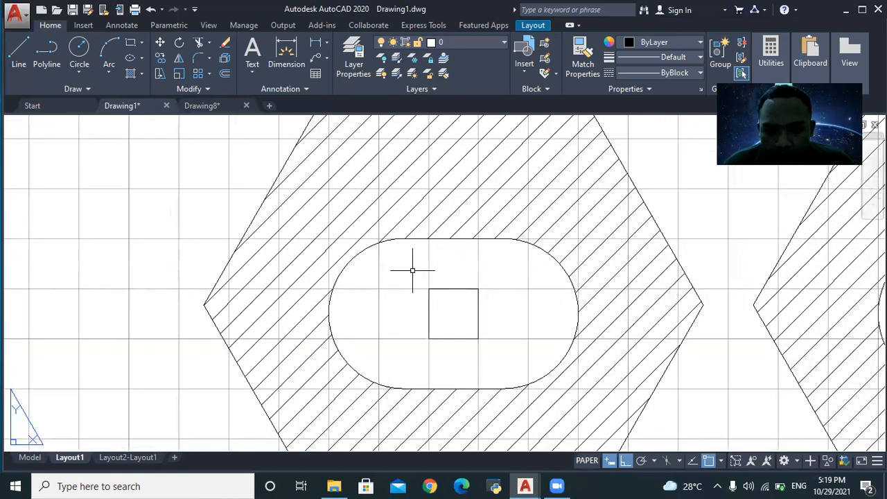
- Window-select the oval slot's right and left ends in TAMPAK ATAS, then return to Drawing8
left_click(552, 255)
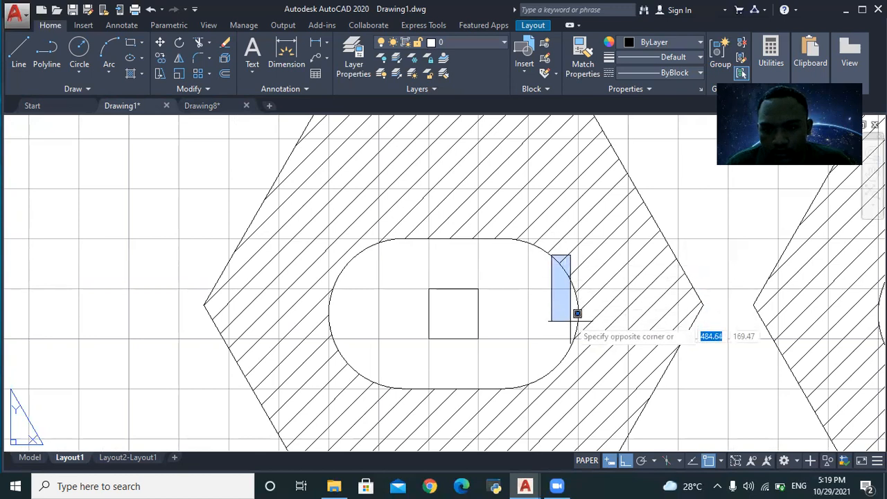
left_click(562, 381)
left_click(344, 260)
left_click(349, 340)
scroll(349, 339, "down", 5)
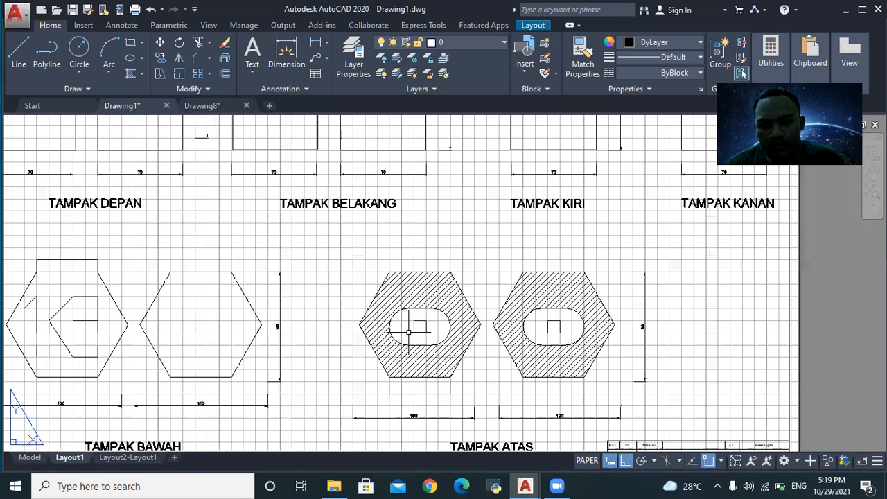
scroll(409, 331, "down", 6)
scroll(409, 330, "up", 4)
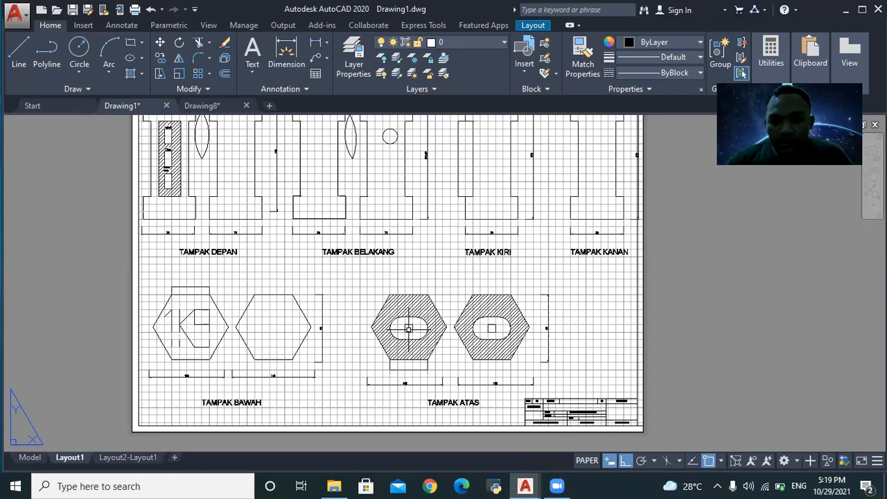
left_click(201, 108)
- Round the rectangle's top-right corner with a radius-3 fillet
scroll(291, 265, "down", 3)
scroll(301, 185, "up", 2)
scroll(312, 251, "down", 2)
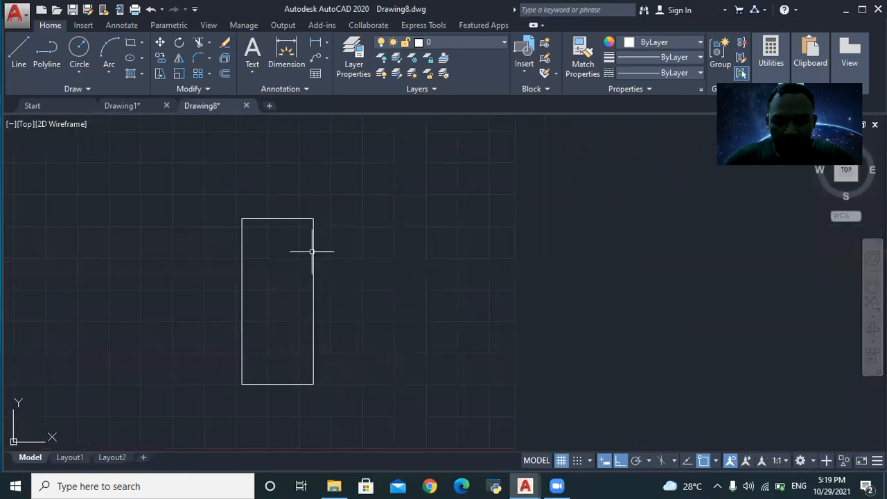
type("FILED")
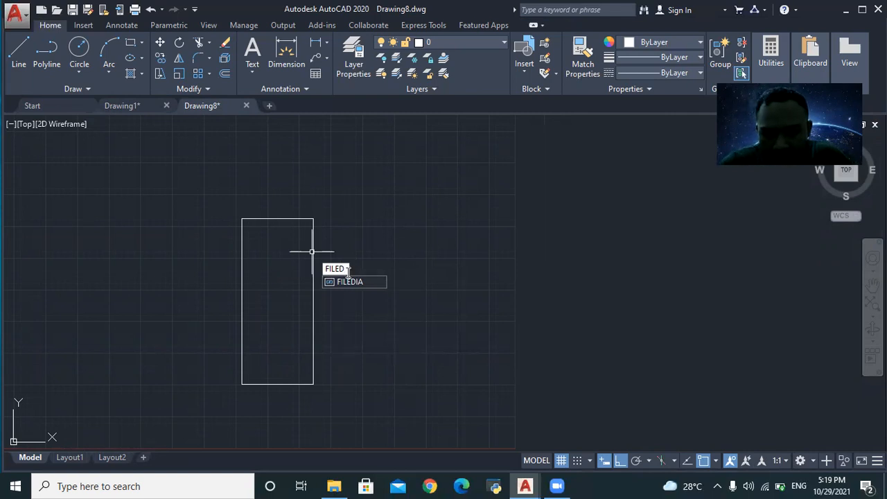
key("BackSpace")
type("TR")
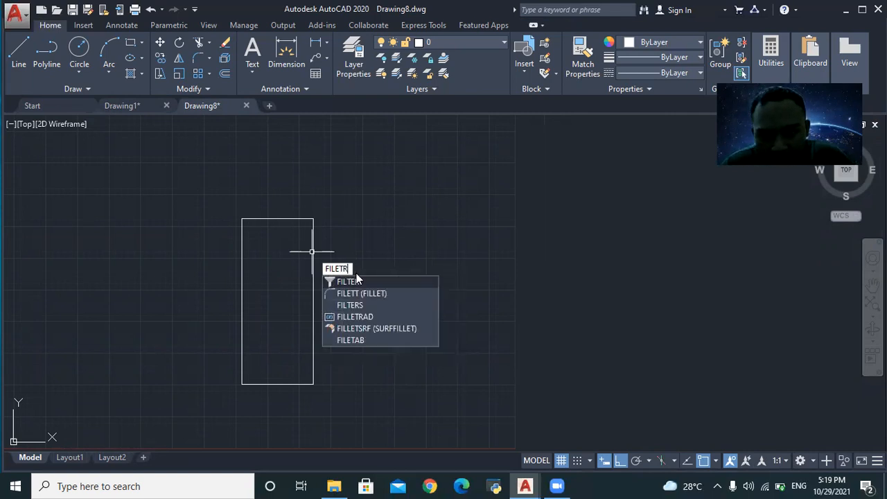
key("Return")
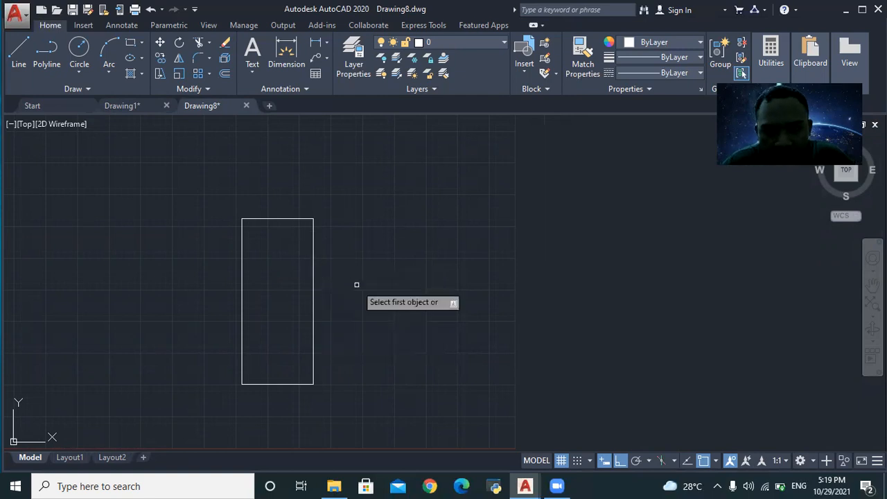
right_click(321, 247)
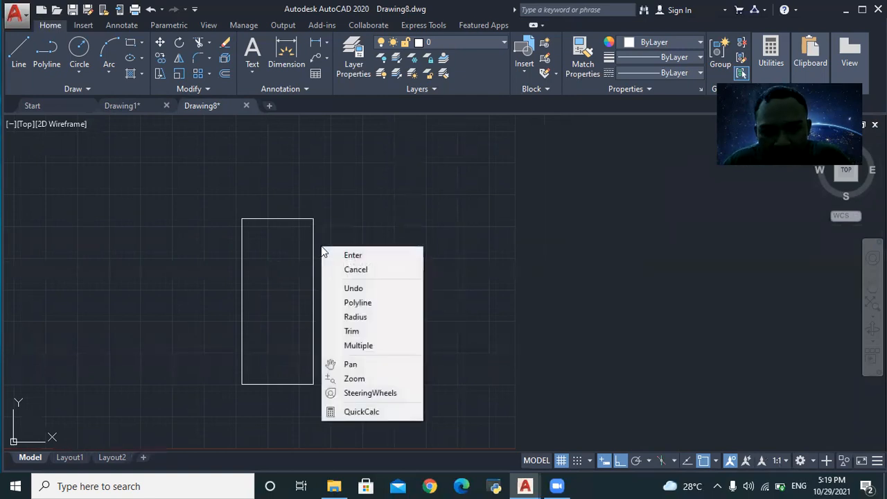
left_click(368, 317)
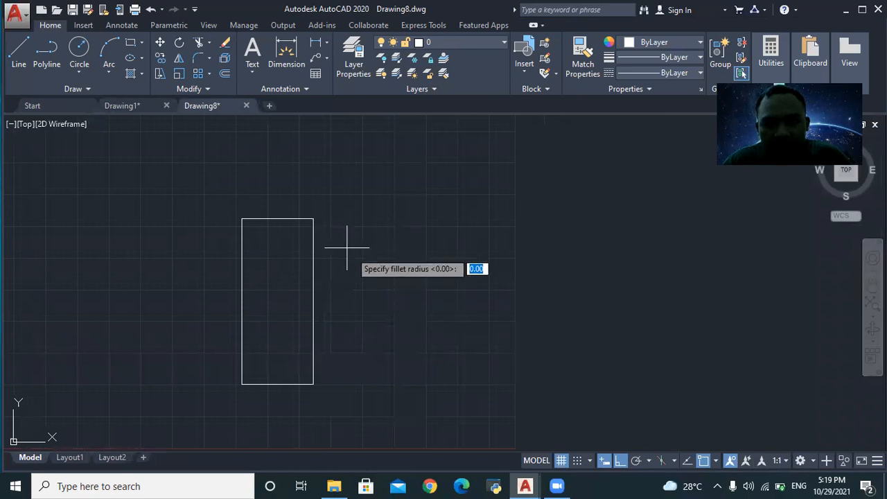
scroll(305, 240, "up", 6)
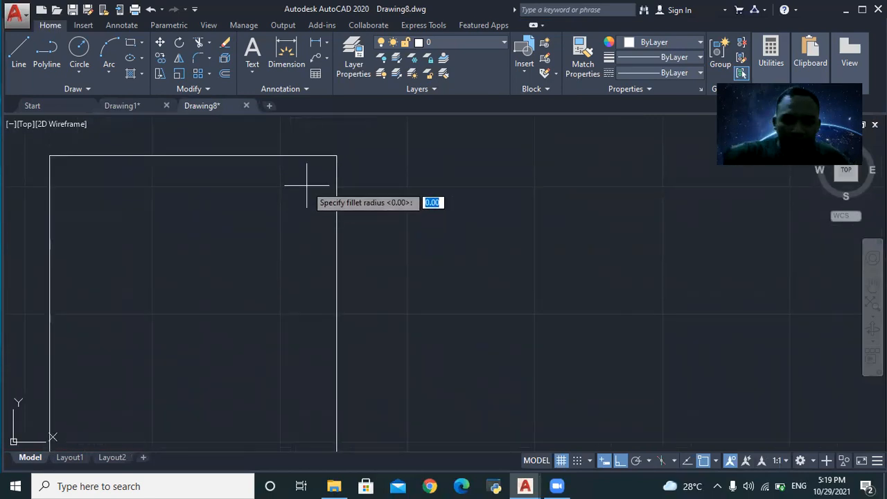
type("30")
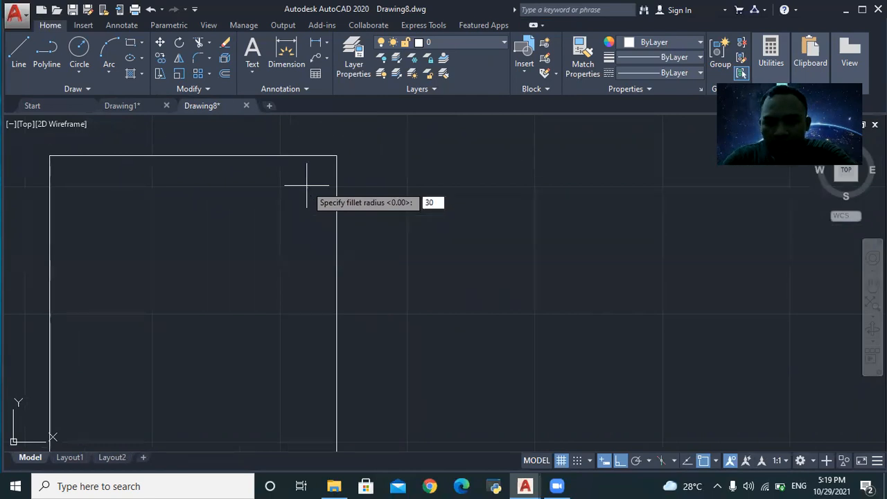
key("Return")
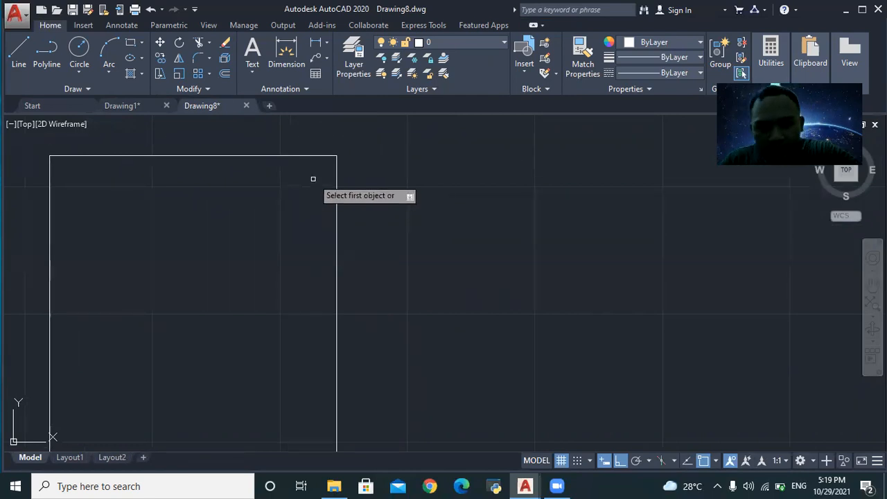
left_click(302, 156)
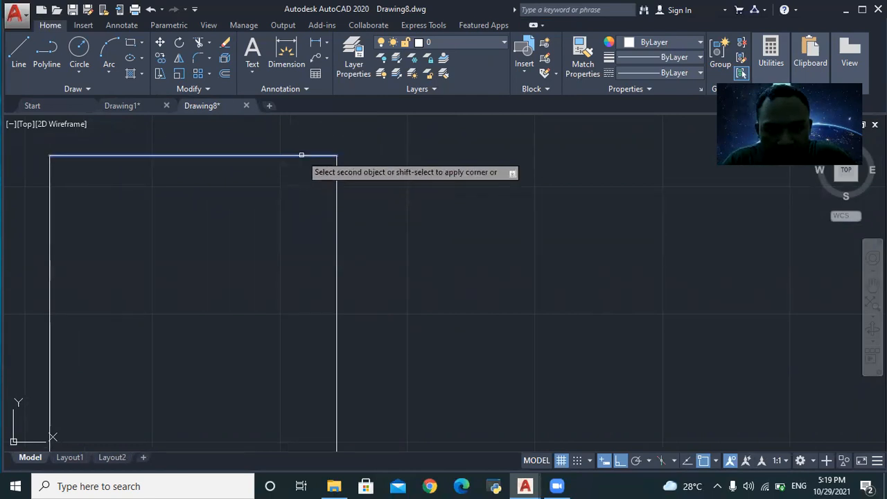
left_click(337, 192)
- Delete the rounded rectangle, leaving the drawing empty
scroll(323, 305, "down", 3)
scroll(323, 291, "down", 2)
scroll(311, 240, "up", 2)
scroll(298, 305, "down", 4)
scroll(298, 304, "up", 1)
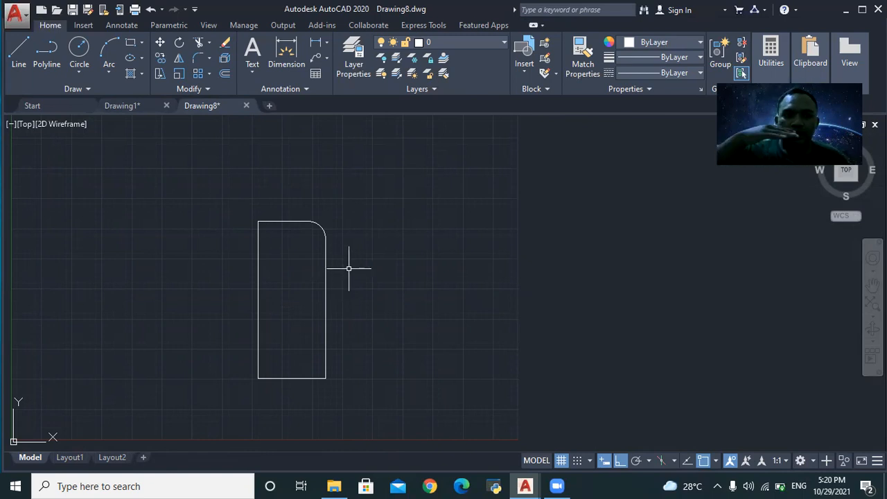
left_click(314, 224)
key("Delete")
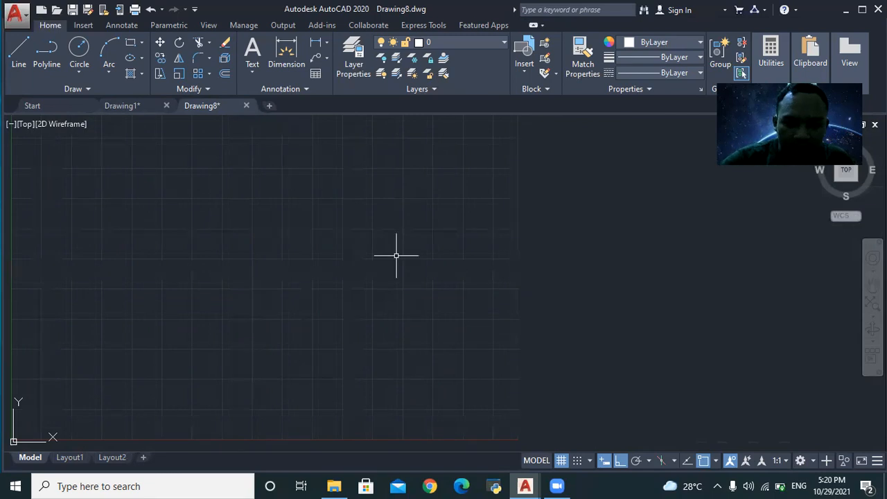
- Draw a small rectangle with RECTANG
scroll(137, 294, "down", 2)
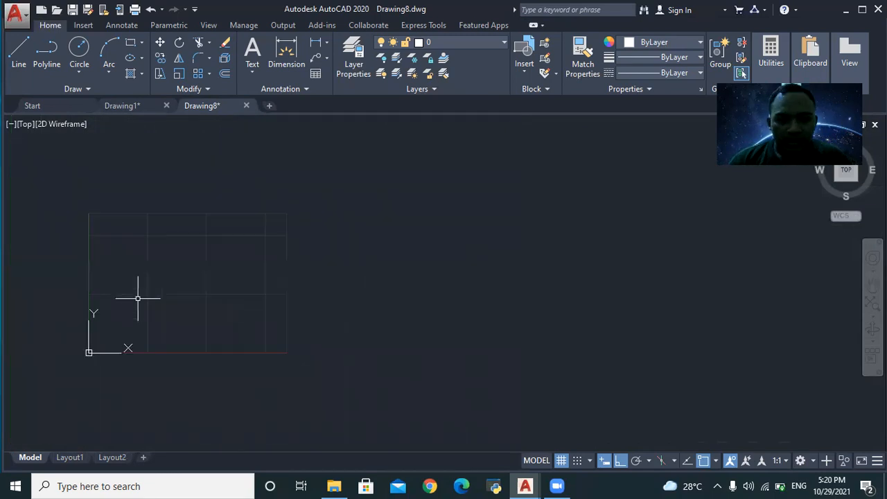
scroll(128, 295, "up", 2)
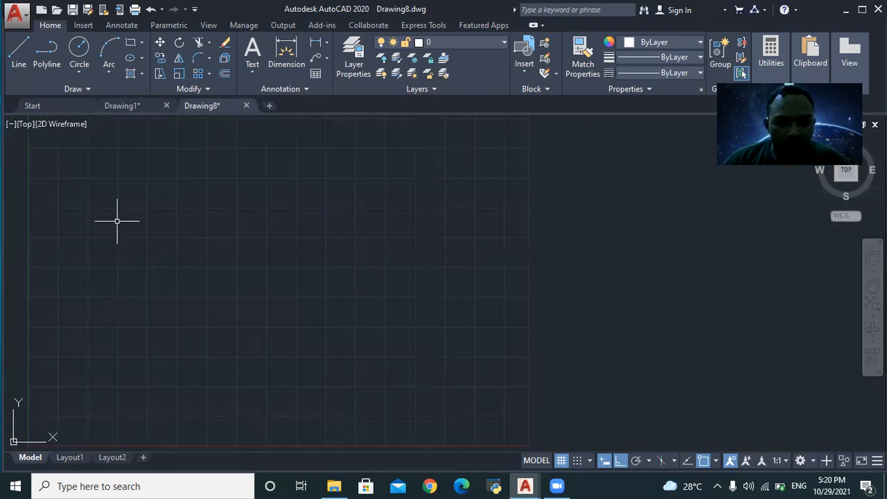
type("RECTANG")
key("Return")
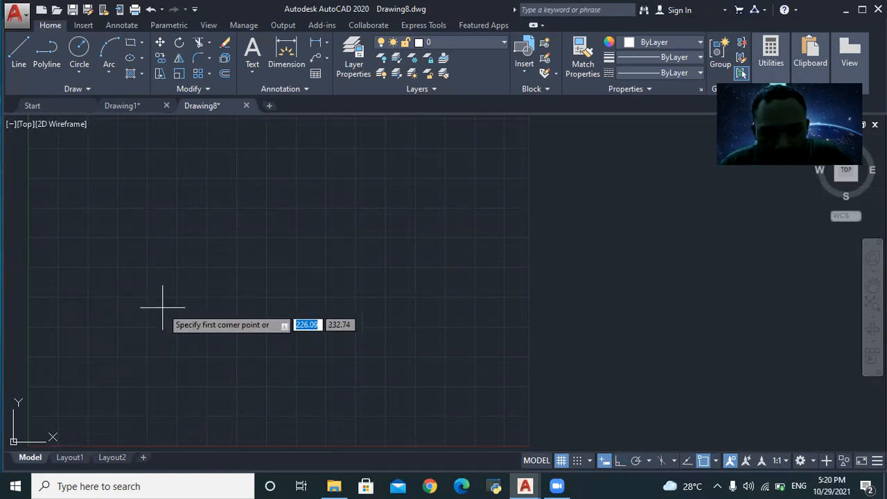
left_click(148, 339)
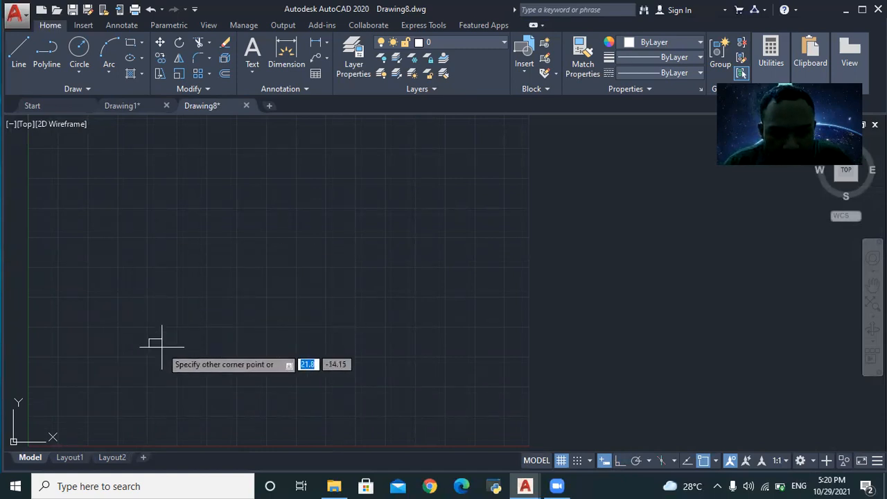
left_click(211, 355)
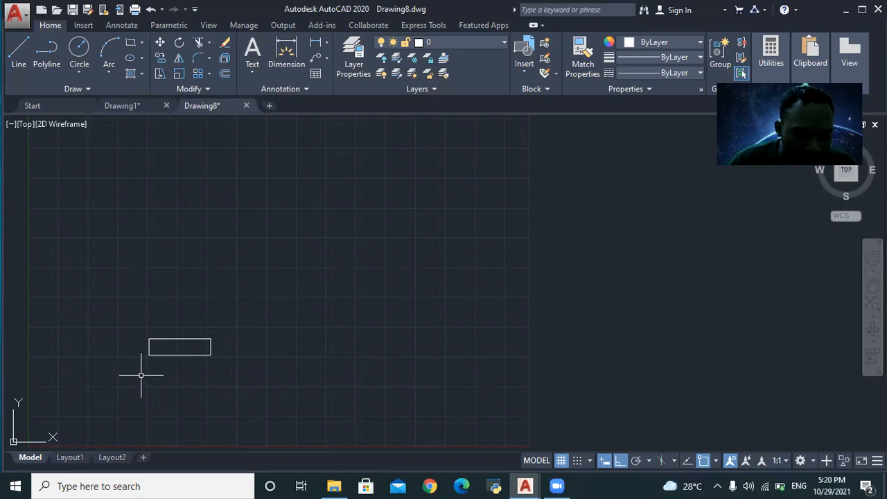
- Repeat the small rectangle in a 4-column, 3-row rectangular array, then return to Drawing1
left_click(128, 326)
left_click(249, 361)
type("ARRAY")
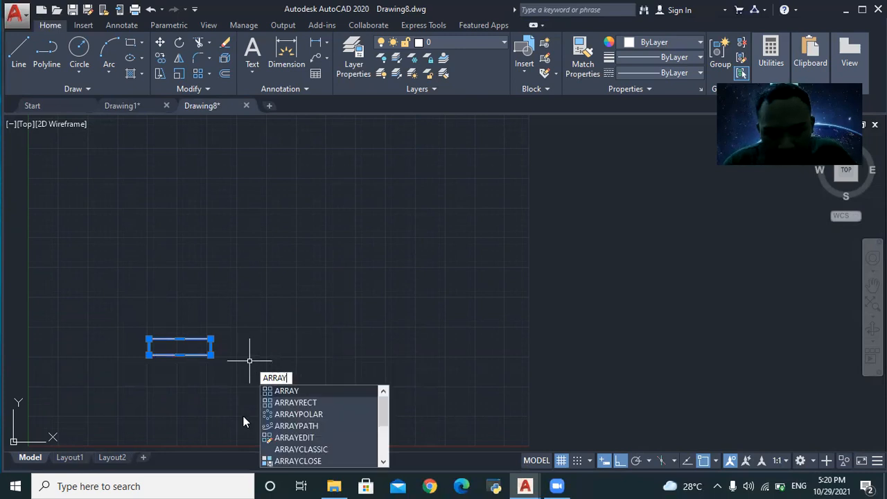
key("Return")
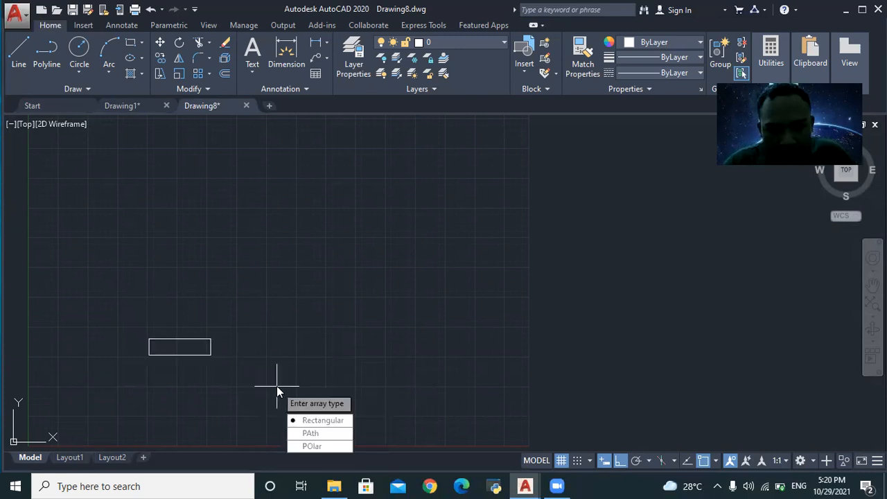
left_click(328, 426)
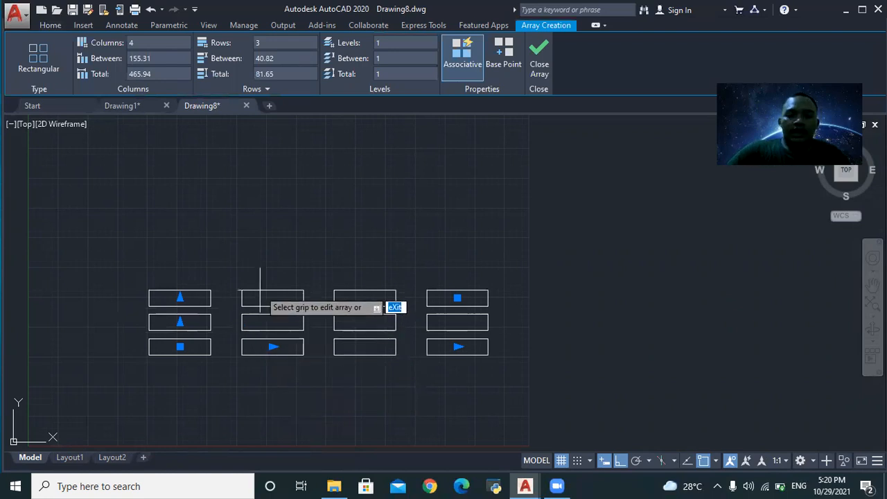
scroll(332, 346, "up", 2)
scroll(91, 297, "down", 2)
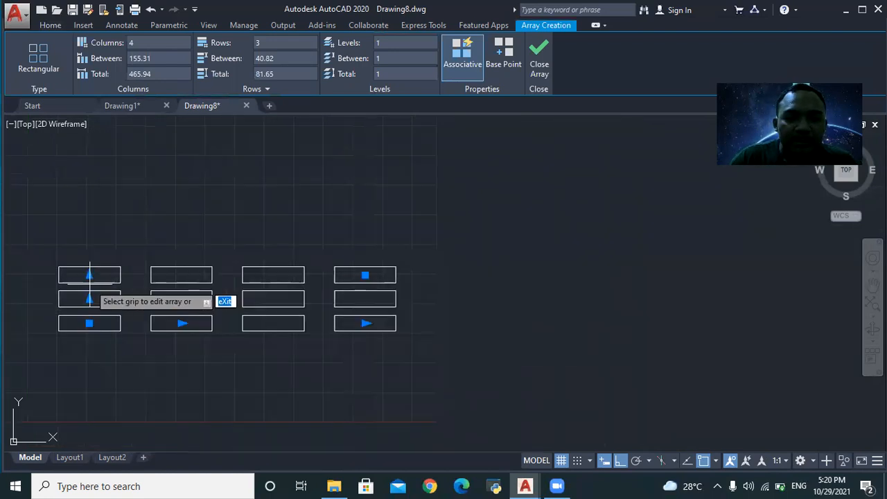
left_click(124, 102)
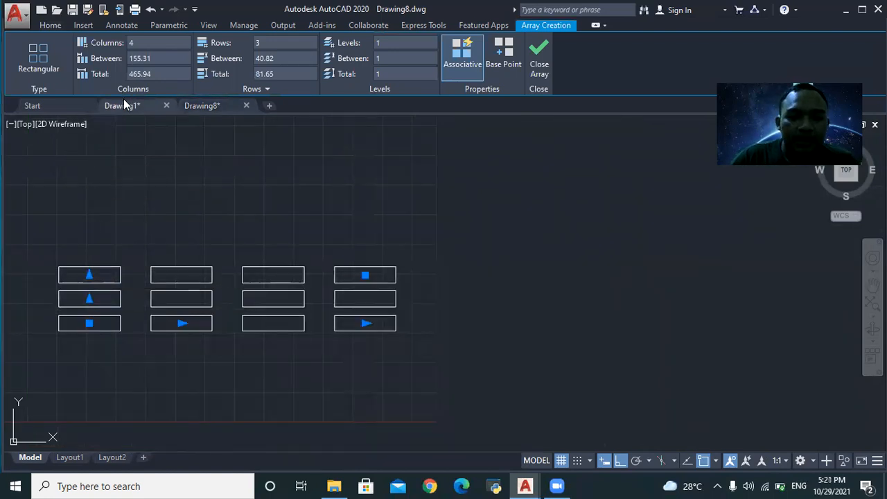
scroll(221, 187, "down", 3)
scroll(189, 229, "up", 7)
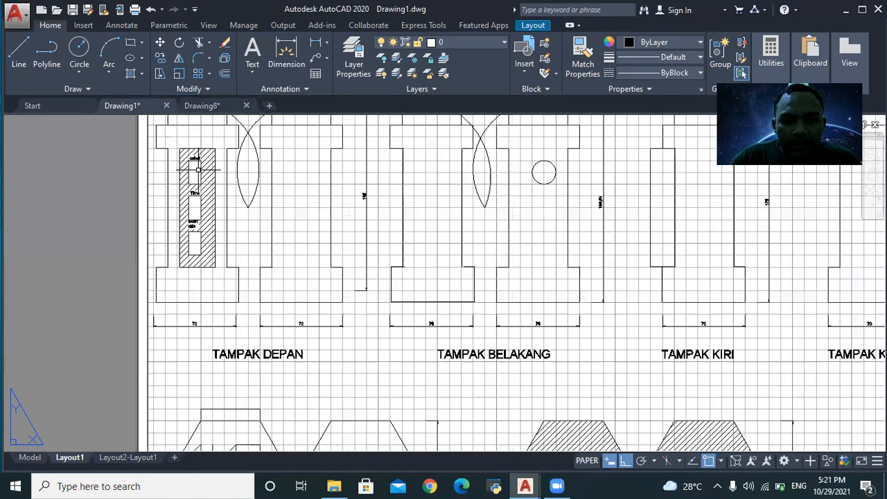
scroll(187, 220, "down", 2)
scroll(179, 191, "up", 2)
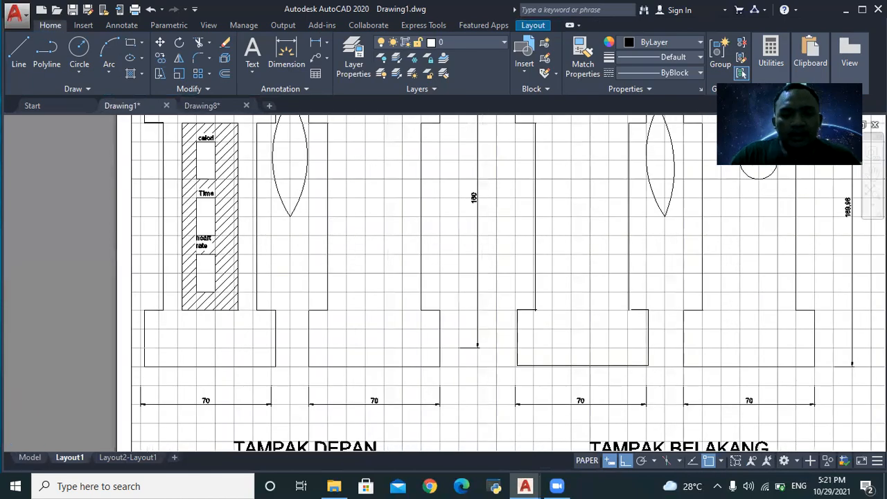
scroll(175, 182, "down", 2)
scroll(174, 148, "up", 4)
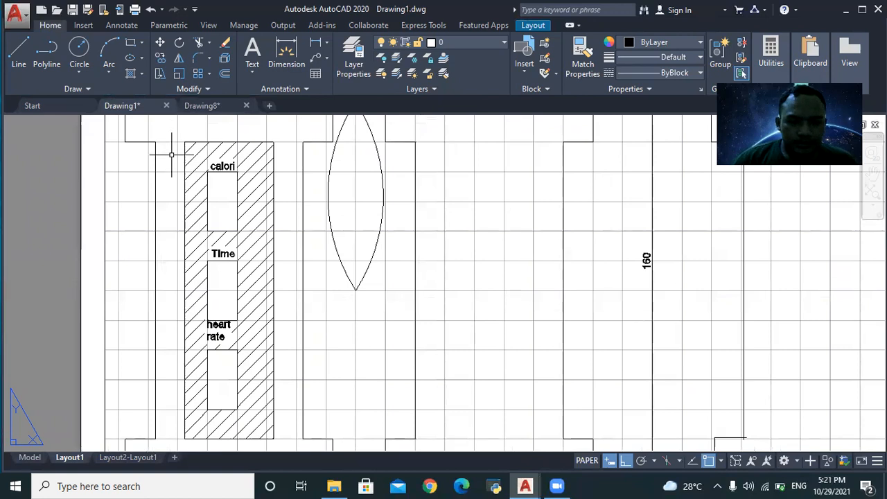
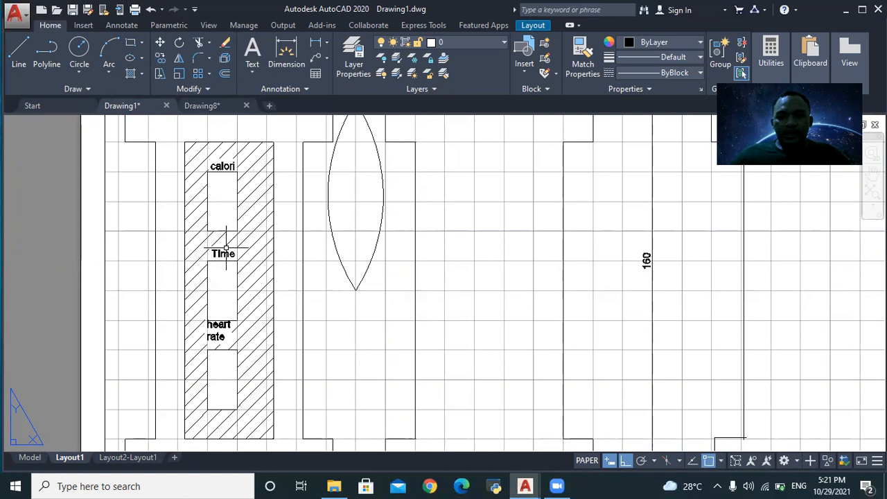
- Leave Drawing1's layout and switch to Drawing8 with its grid of twelve rectangles
scroll(183, 409, "down", 2)
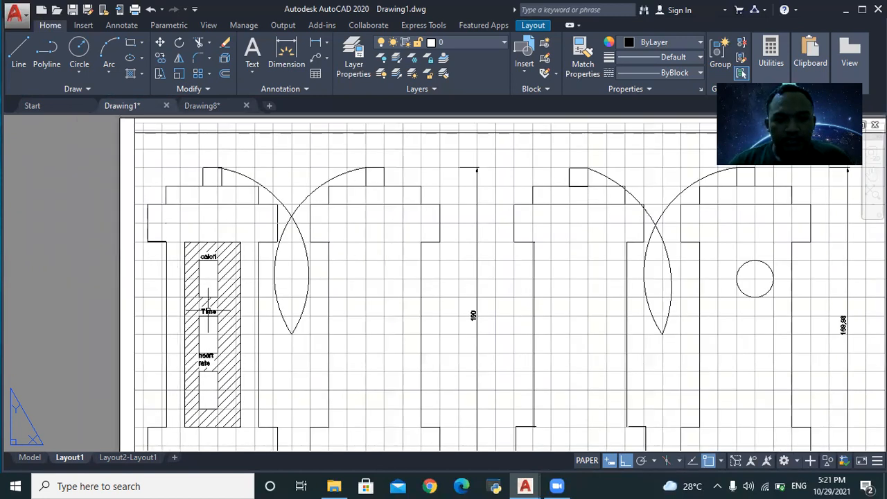
left_click(218, 106)
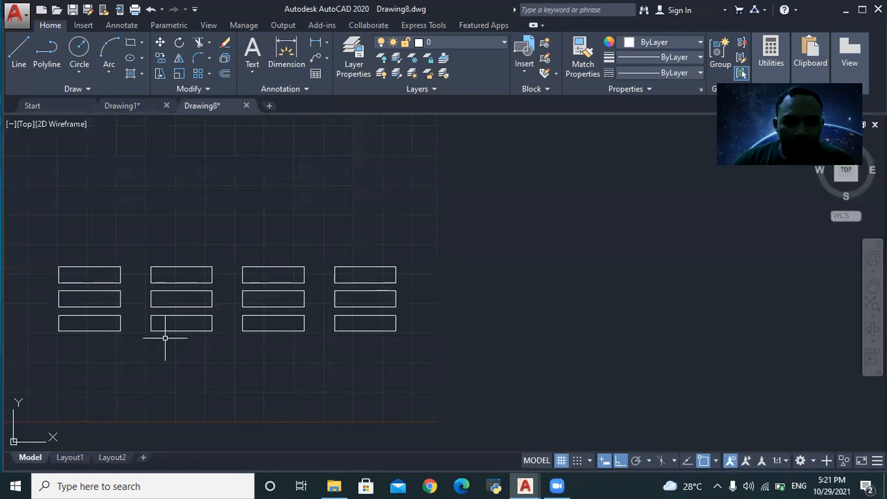
- Select the 4-column, 3-row rectangle array and delete it
left_click(194, 268)
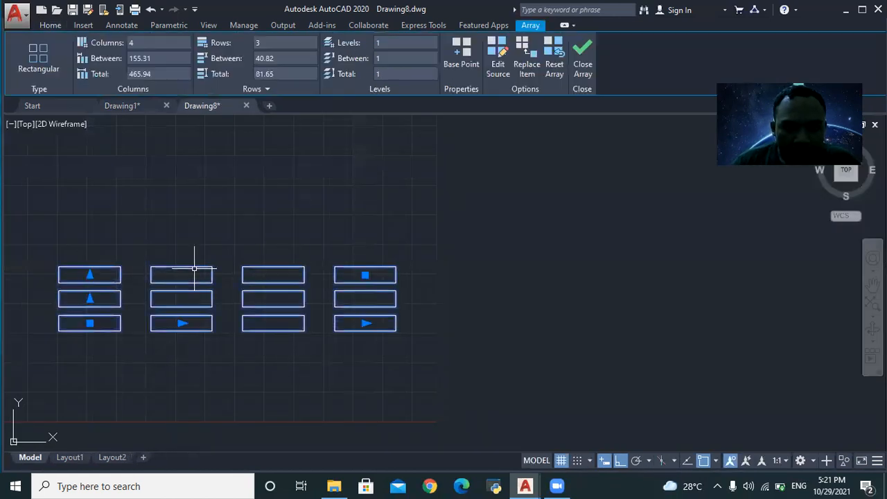
key("Delete")
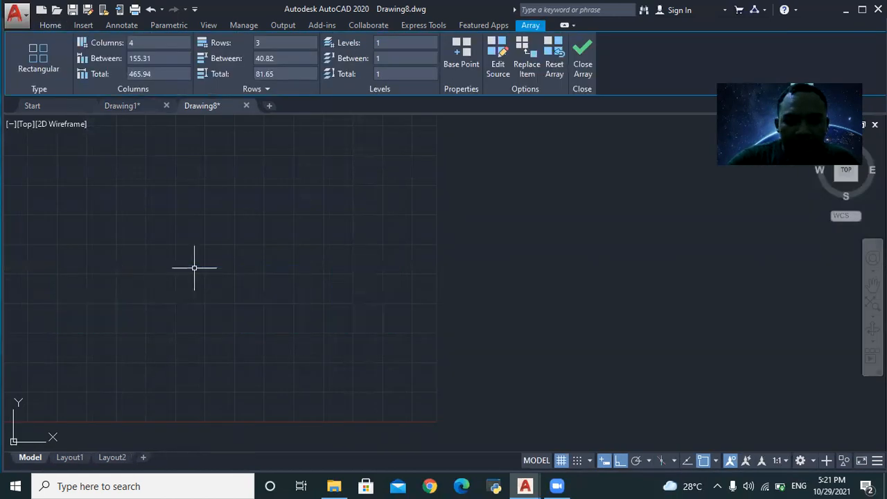
scroll(82, 228, "up", 4)
scroll(180, 347, "down", 2)
scroll(243, 318, "up", 2)
scroll(244, 349, "down", 2)
scroll(244, 349, "down", 2)
scroll(237, 353, "up", 2)
scroll(232, 413, "down", 2)
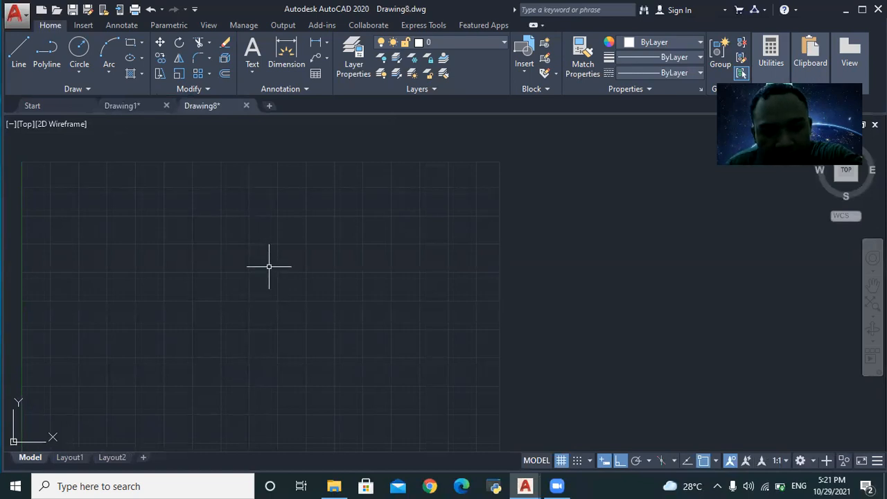
- Draw a single rectangle of about 317.29 × 158.45 with RECTANG
type("RECTANG")
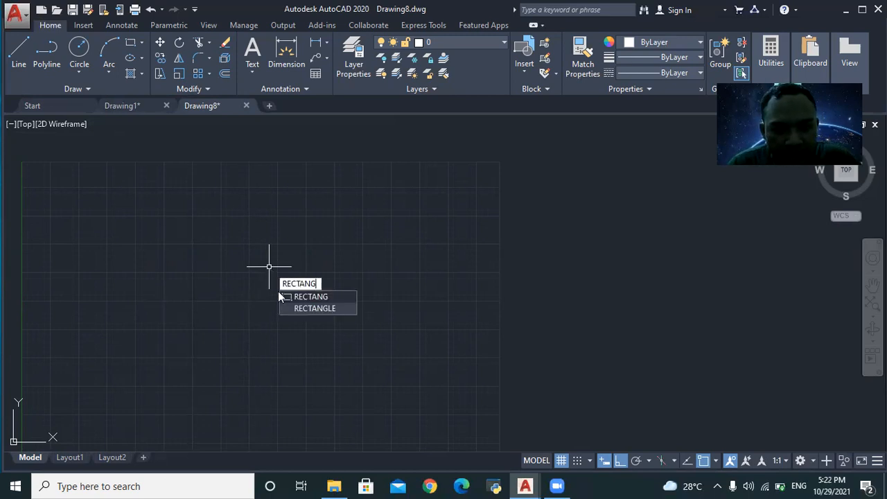
left_click(317, 300)
left_click(192, 286)
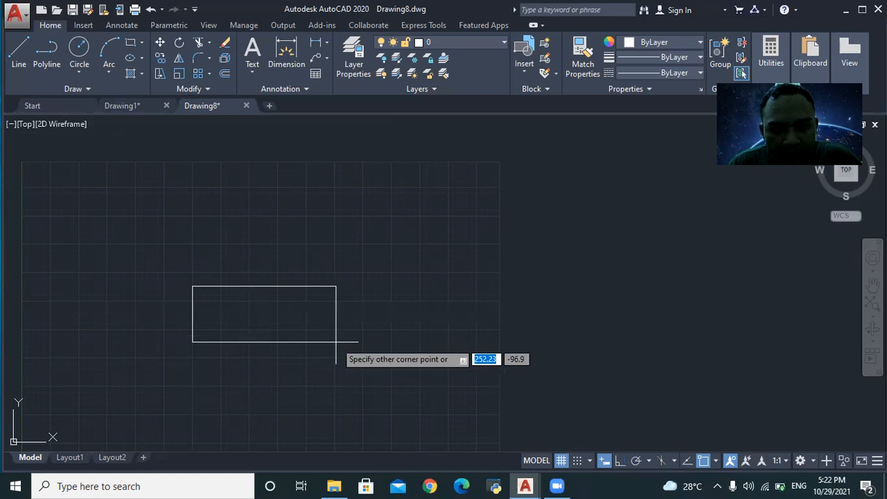
left_click(373, 376)
- Select the new rectangle, then go back to the Drawing1 reference layout
scroll(373, 330, "up", 2)
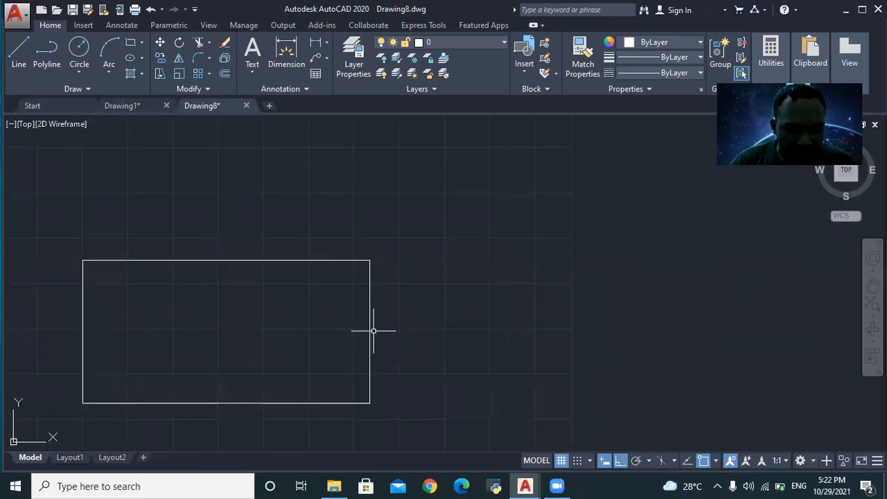
left_click(369, 262)
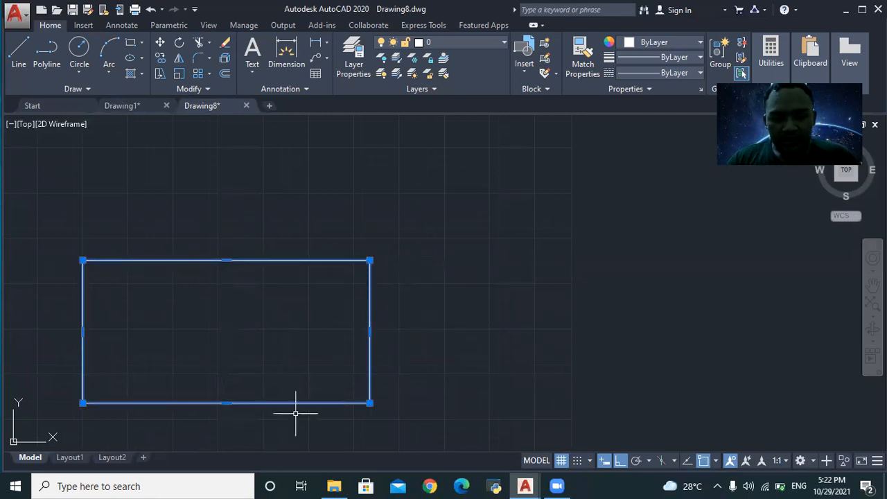
left_click(148, 102)
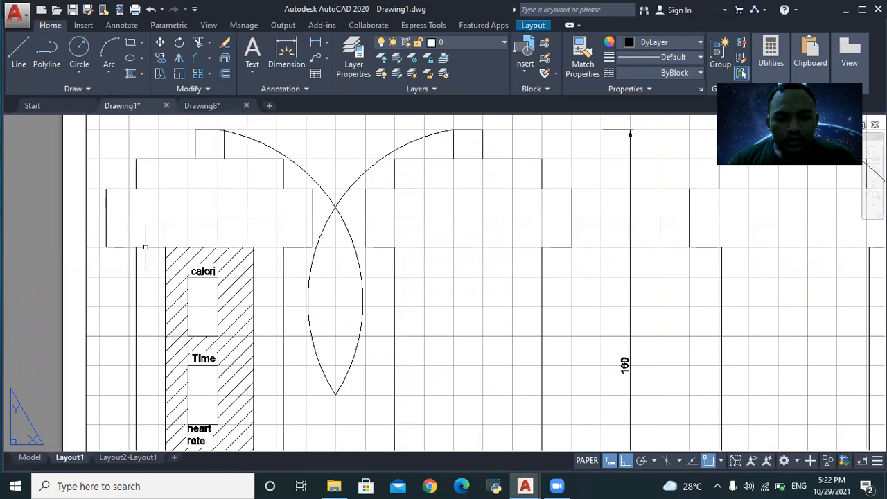
- Inspect Drawing1's front, back and side views with window selections, then return to Drawing8
scroll(146, 246, "down", 4)
scroll(201, 312, "up", 2)
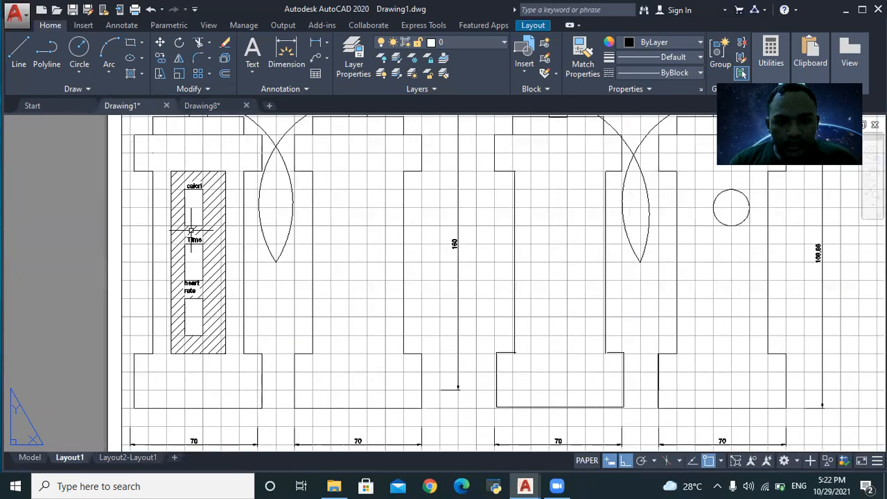
left_click(240, 172)
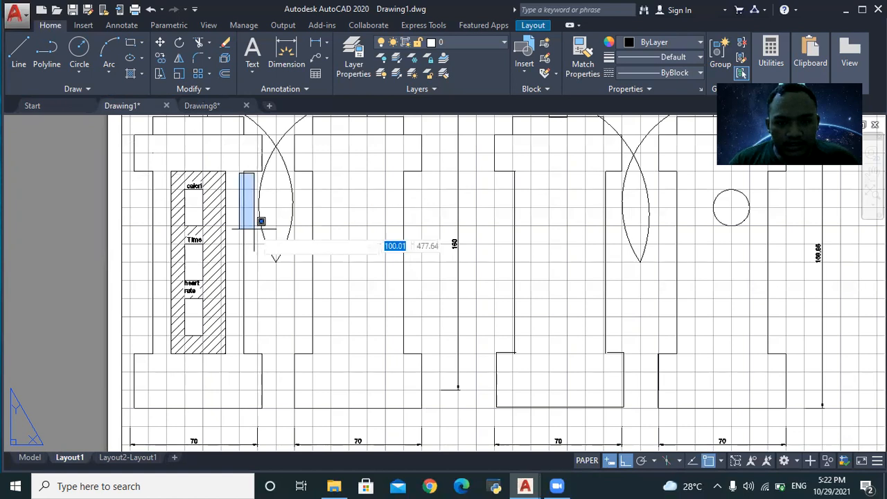
left_click(249, 355)
left_click(258, 144)
left_click(258, 425)
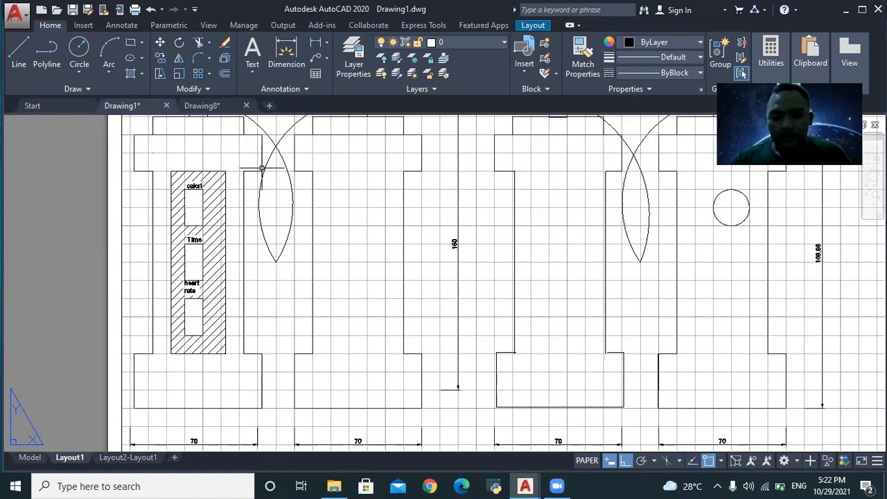
scroll(261, 168, "down", 2)
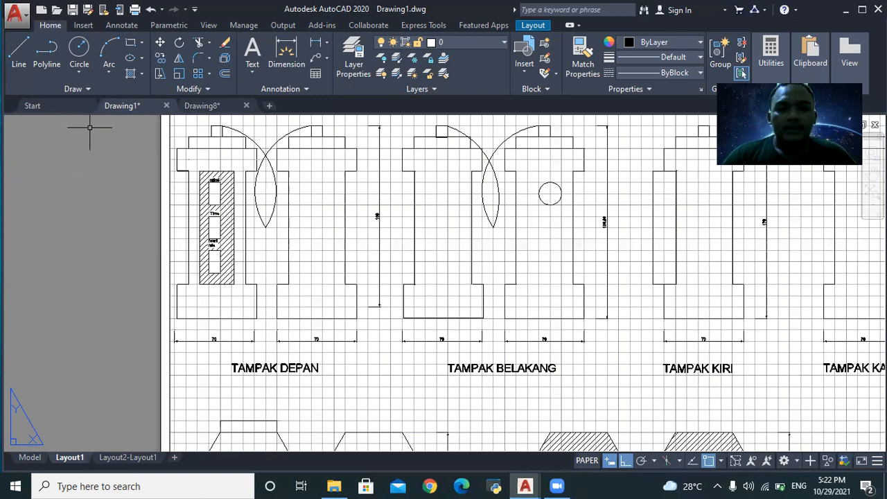
left_click(210, 108)
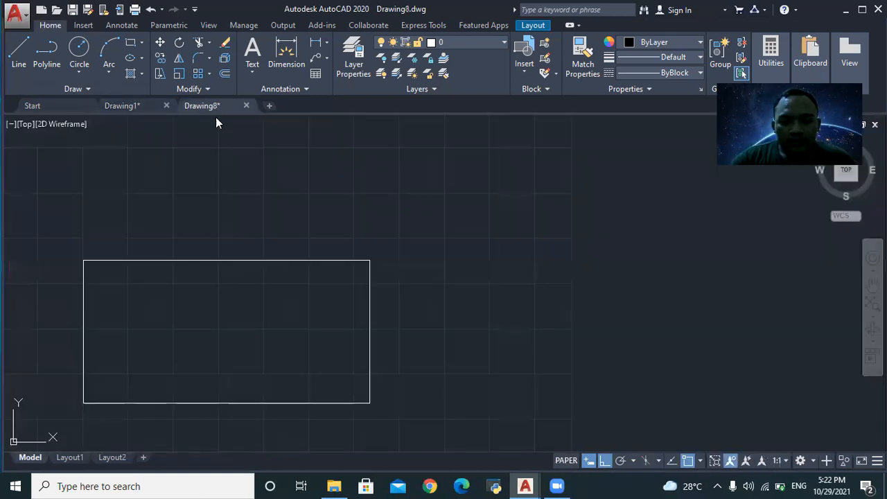
- Start EXPLODE on the rectangle, then cancel it
scroll(131, 331, "down", 2)
scroll(131, 337, "up", 2)
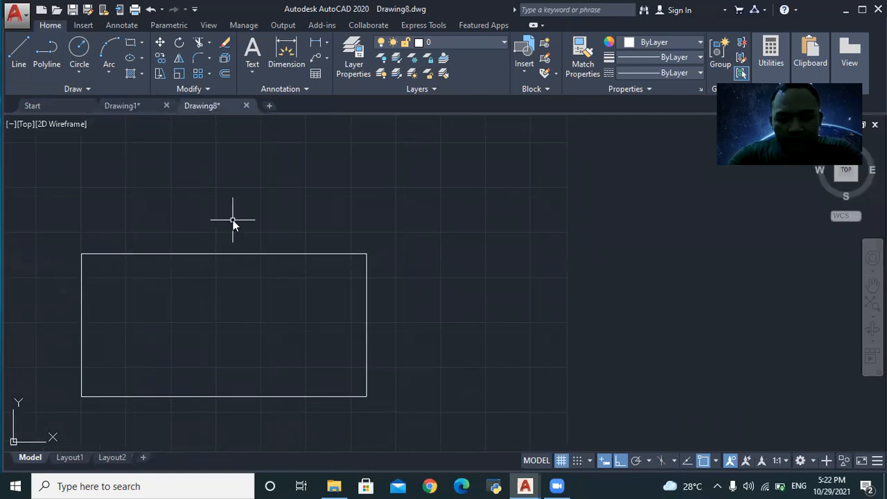
type("R")
key("BackSpace")
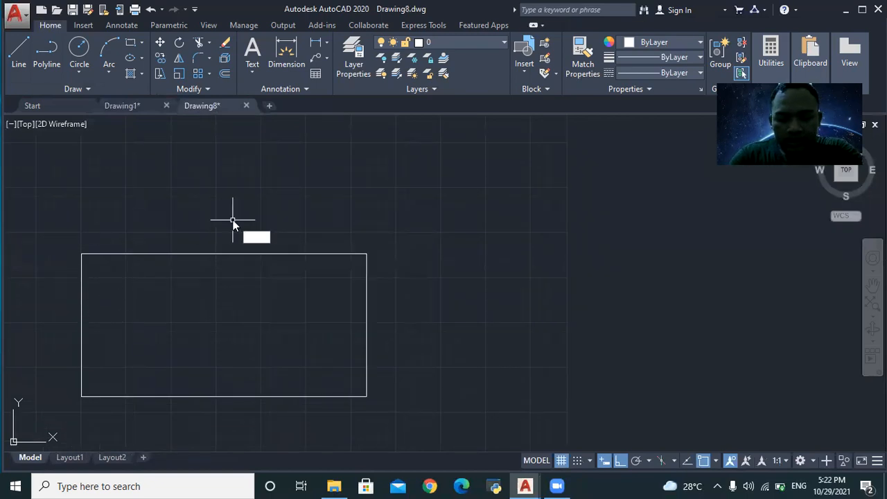
type("EXPLODE")
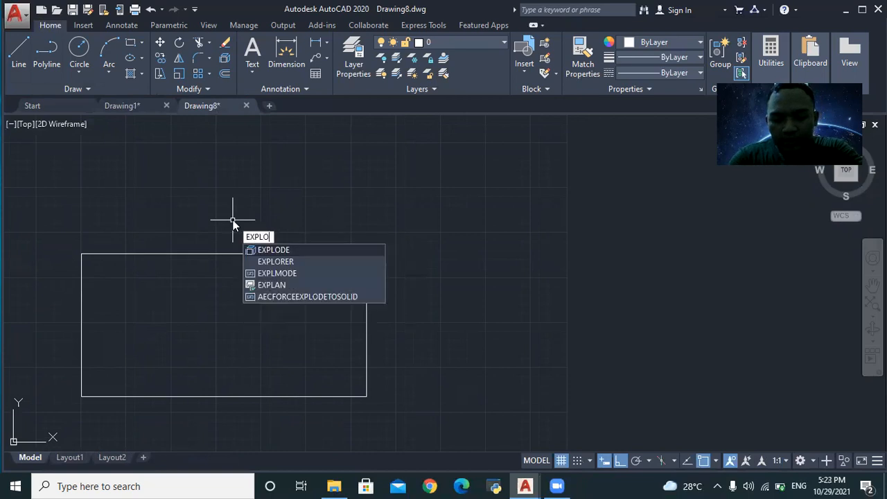
left_click(339, 250)
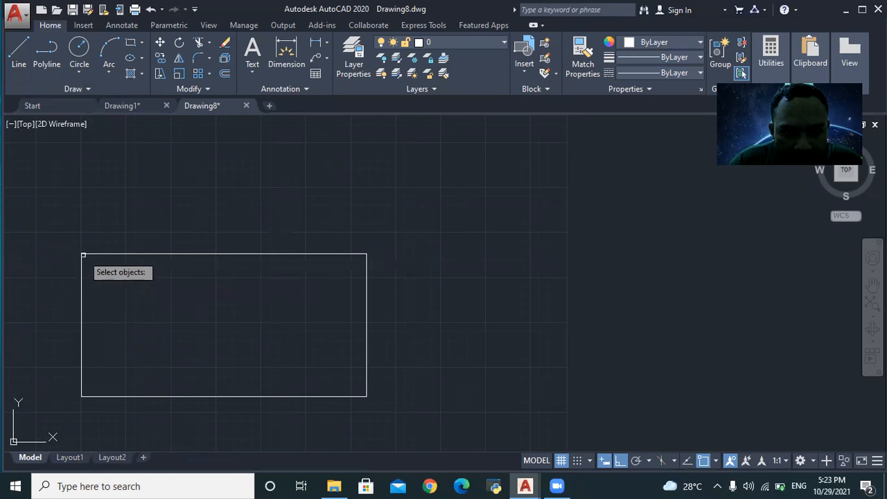
scroll(83, 255, "up", 2)
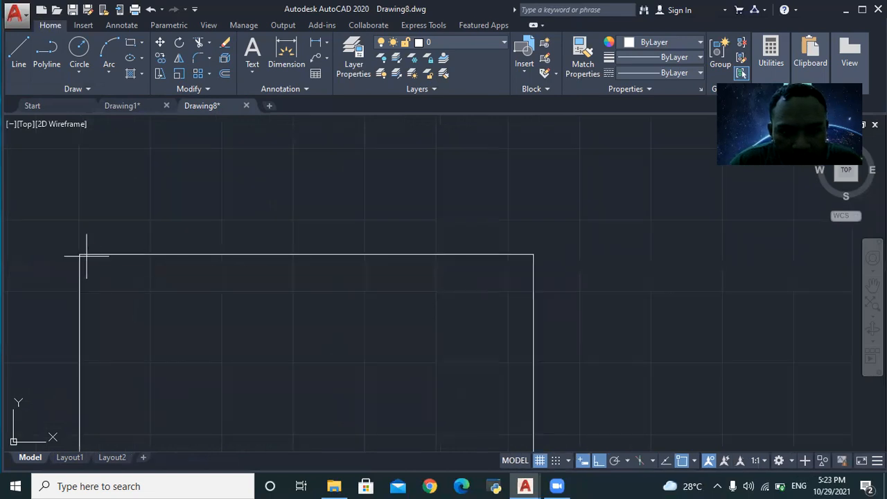
left_click(83, 255)
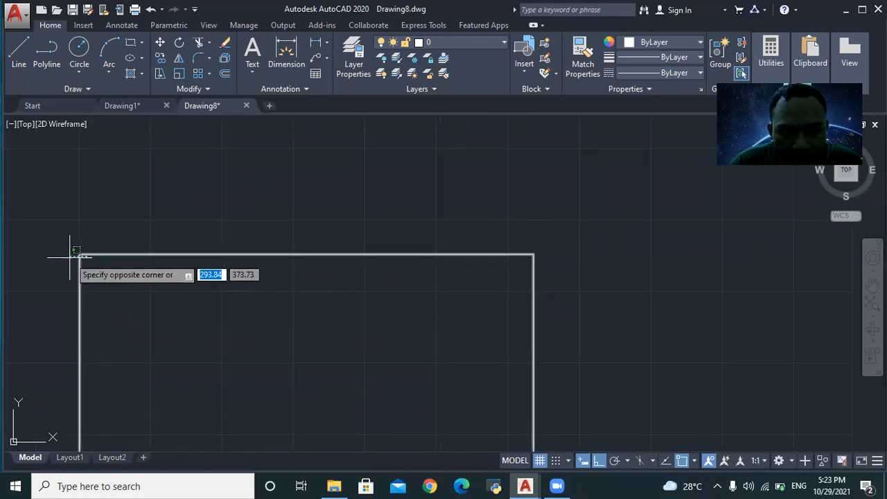
key("Escape")
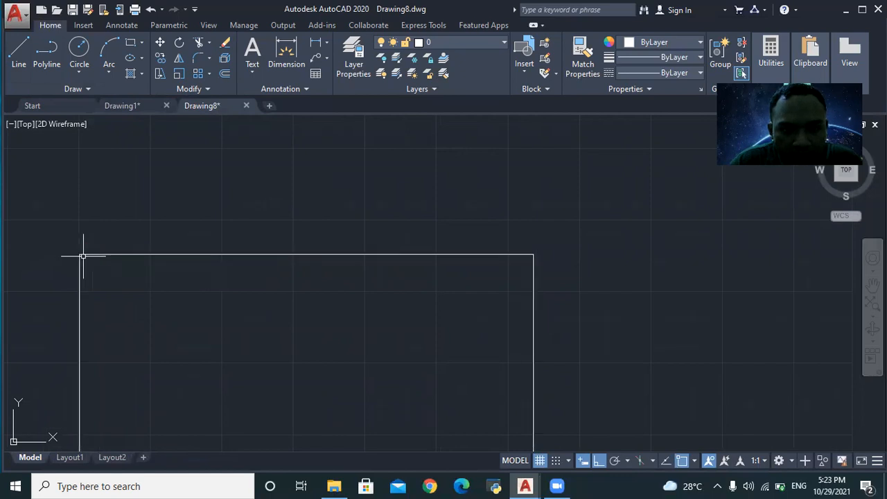
- Stretch the rectangle's top-right grip so its right side stays vertical
left_click(85, 255)
mouse_move(535, 256)
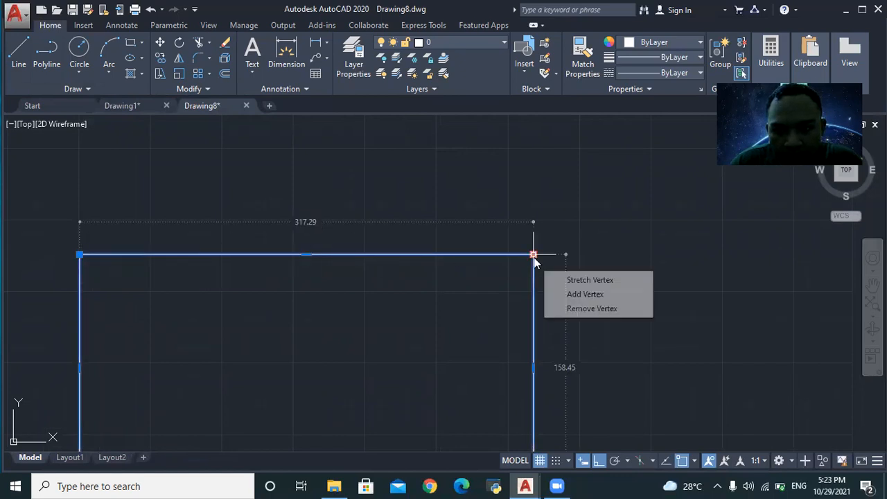
left_click(605, 259)
right_click(603, 257)
left_click(577, 266)
left_click(570, 258)
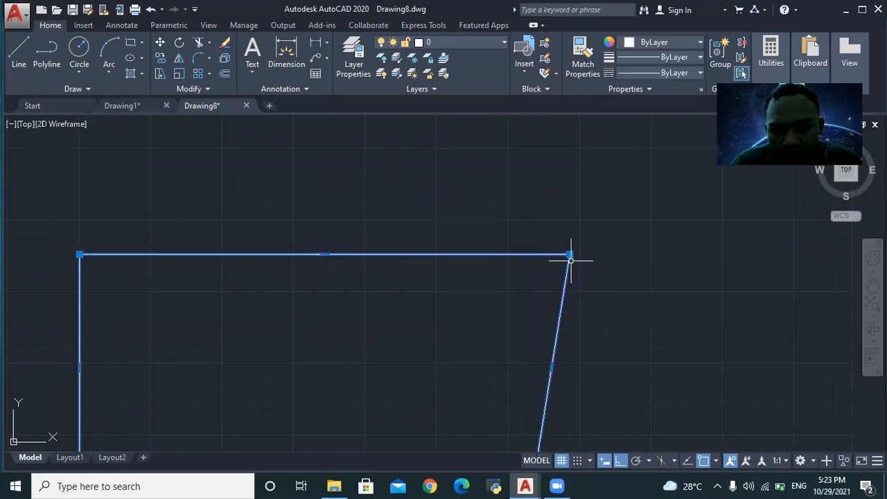
left_click(570, 255)
left_click(533, 261)
- Reselect the rectangle to check its square corners, then clear the selection
scroll(563, 260, "down", 5)
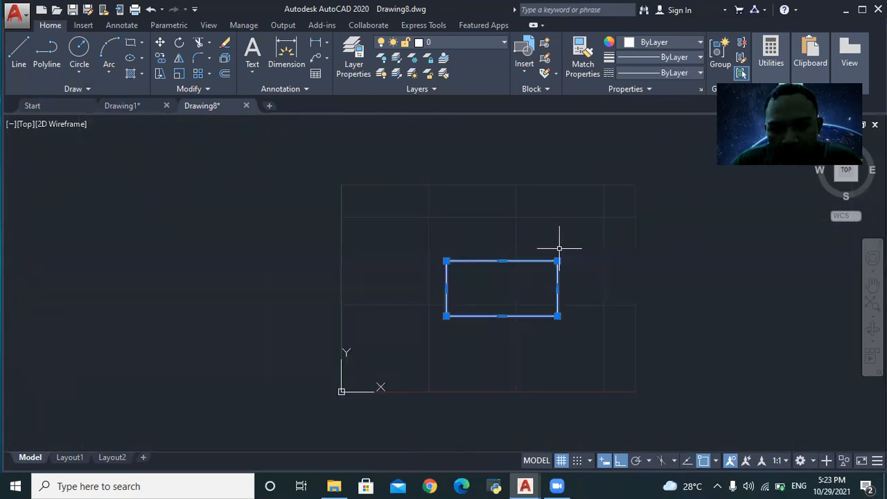
left_click(559, 248)
key("Escape")
key("Escape")
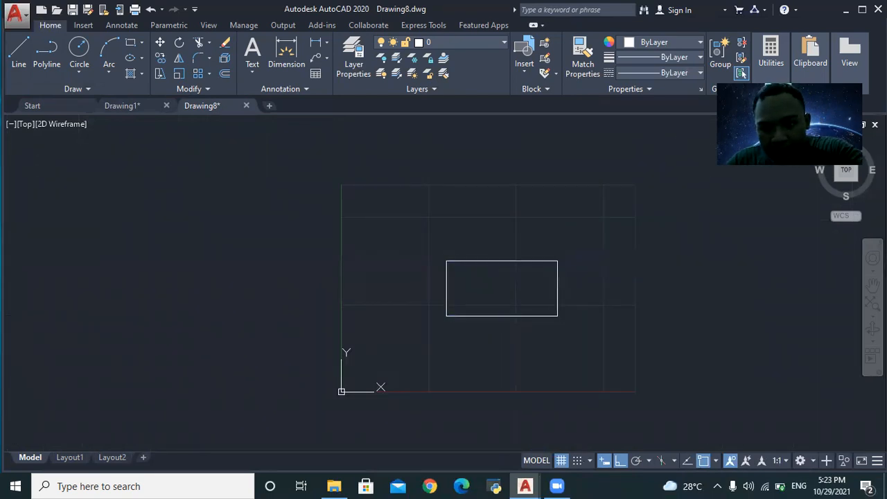
left_click(520, 263)
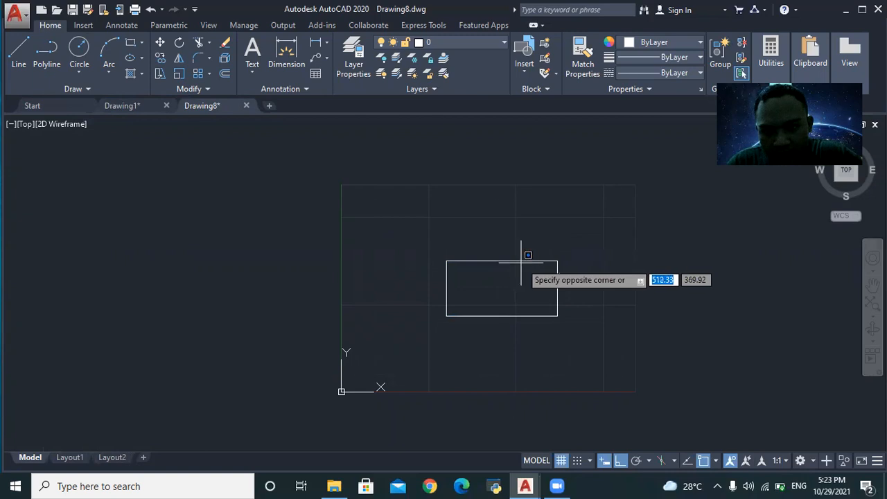
key("Escape")
left_click(532, 262)
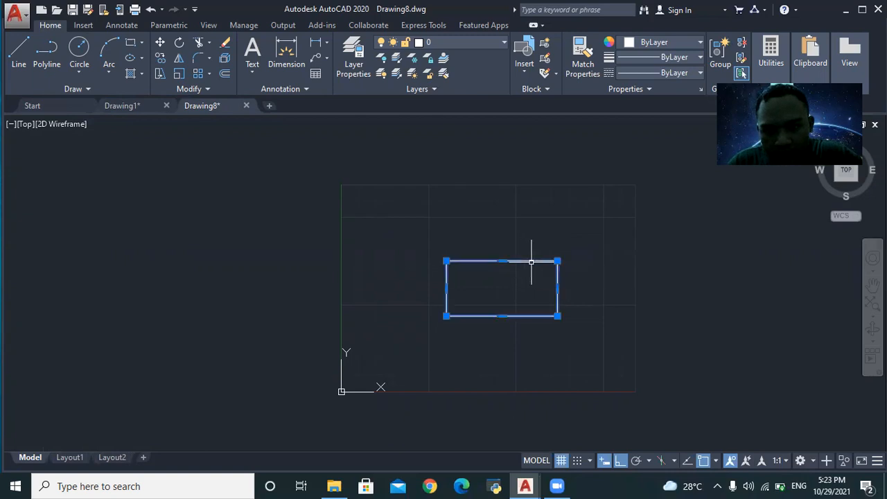
scroll(531, 262, "down", 2)
scroll(532, 262, "up", 6)
key("Escape")
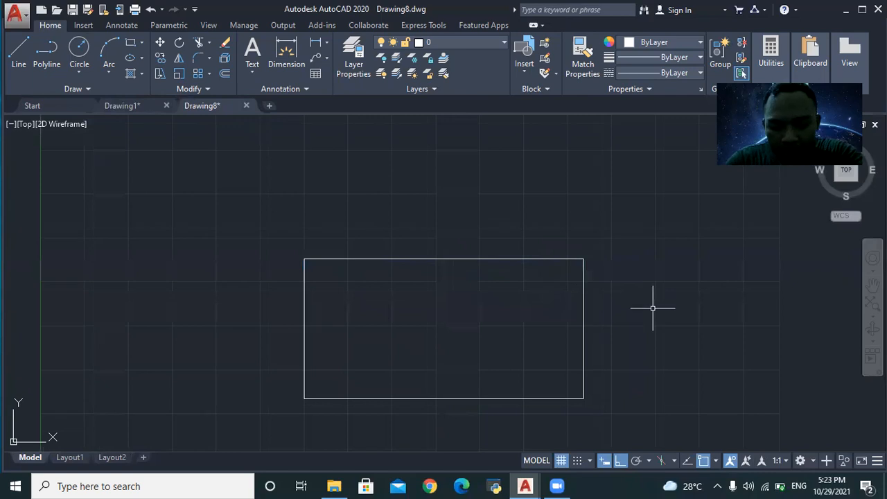
- Attempt EXPLODE on the rectangle, leaving it unchanged and deselected
type("EXPLODE")
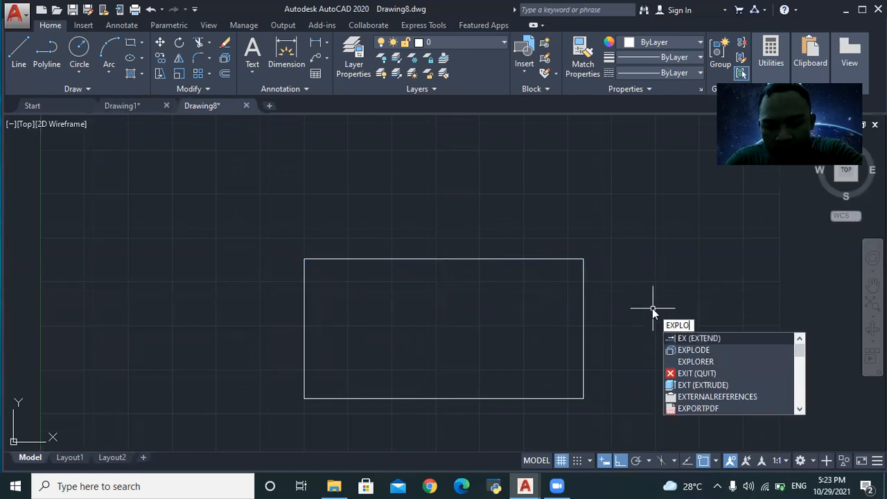
left_click(729, 330)
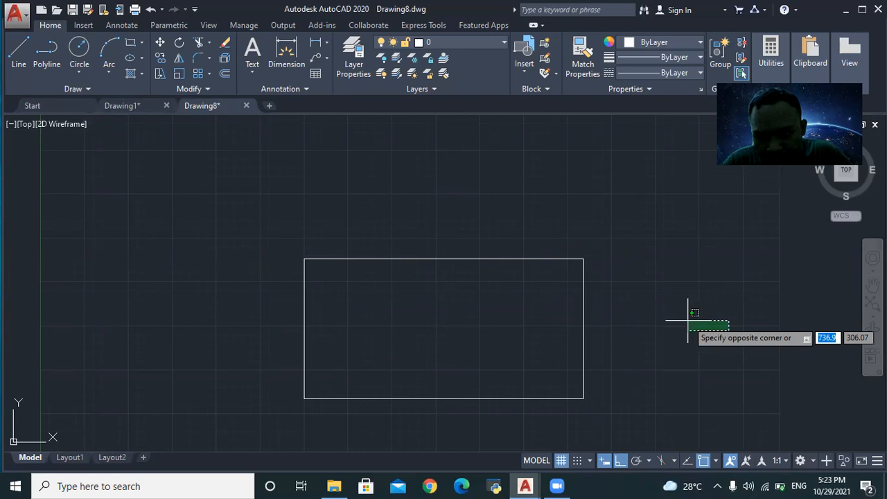
left_click(581, 260)
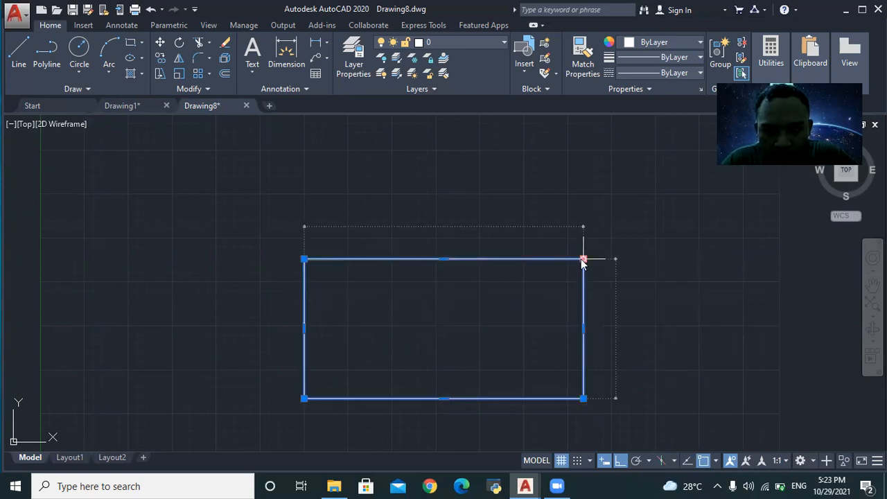
left_click(582, 260)
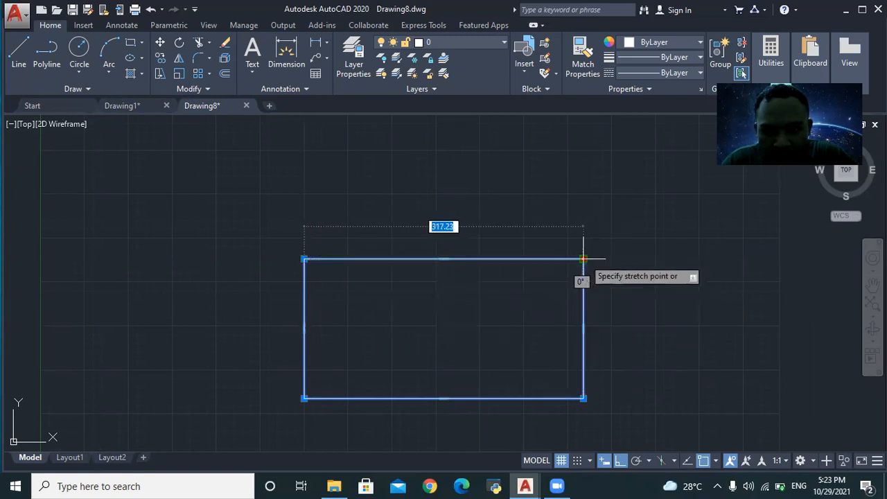
left_click(583, 260)
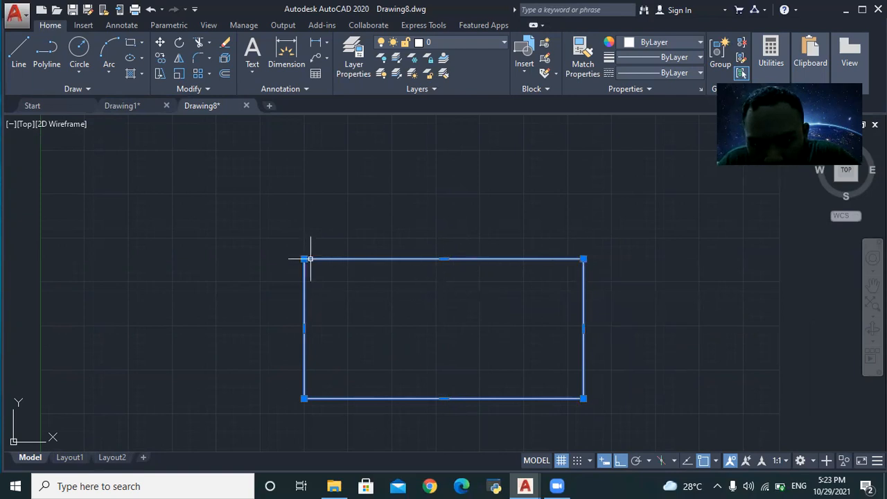
key("Escape")
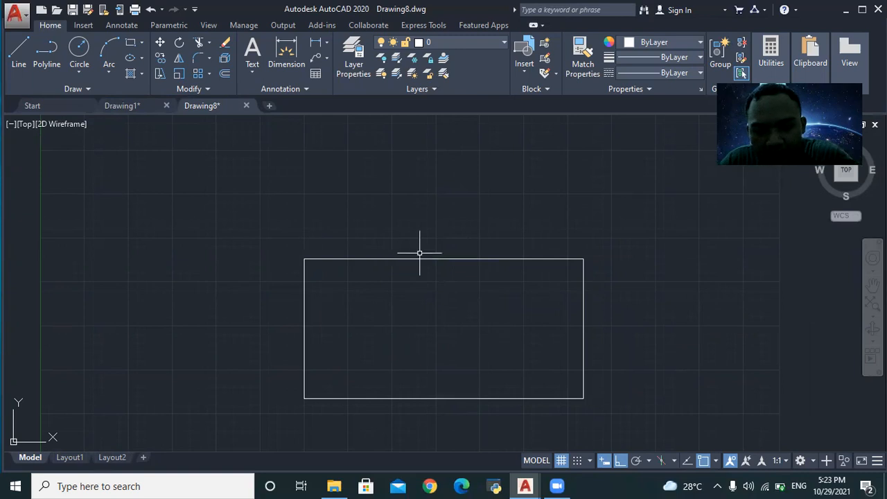
- Explode the window-selected rectangle into lines and erase its top edge
left_click(272, 247)
left_click(685, 403)
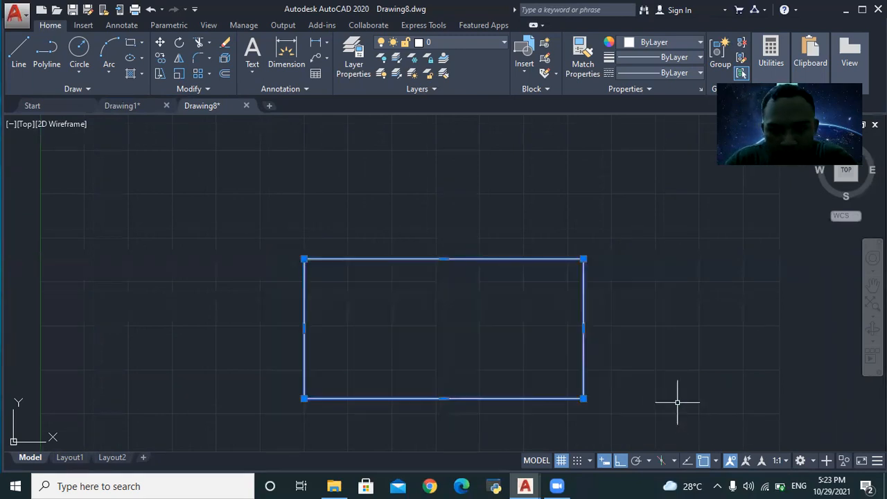
type("EXPLODE")
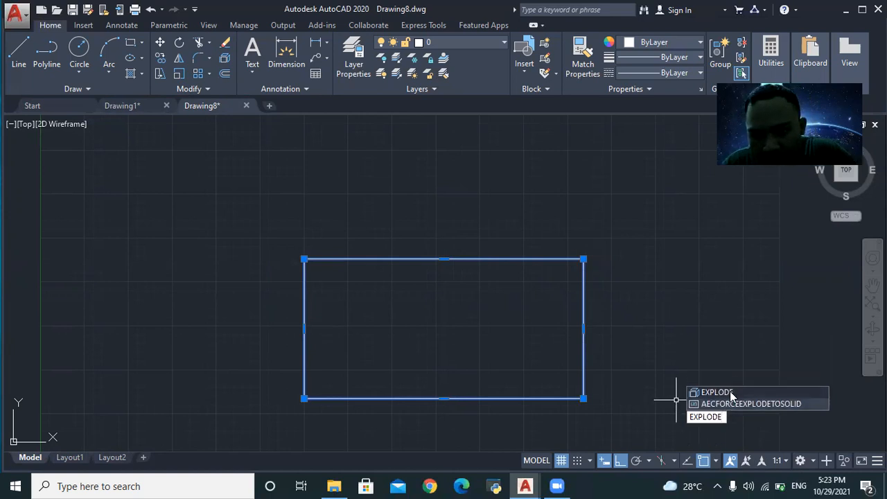
left_click(731, 394)
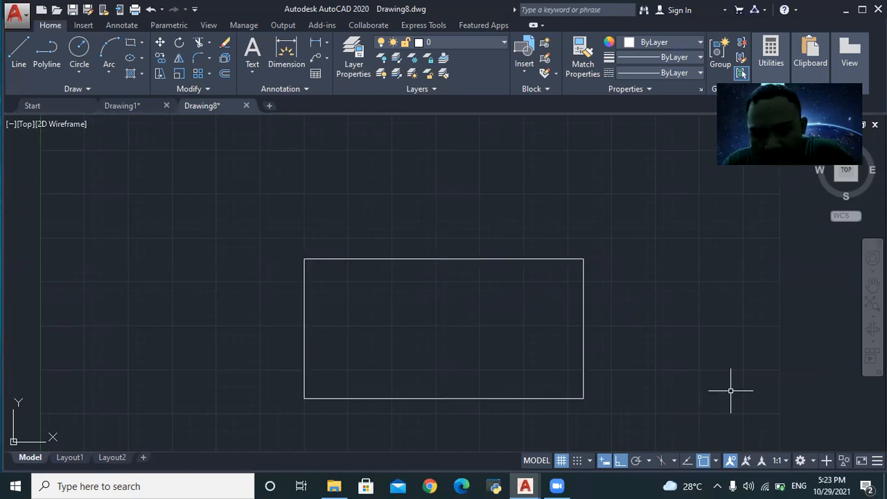
left_click(572, 258)
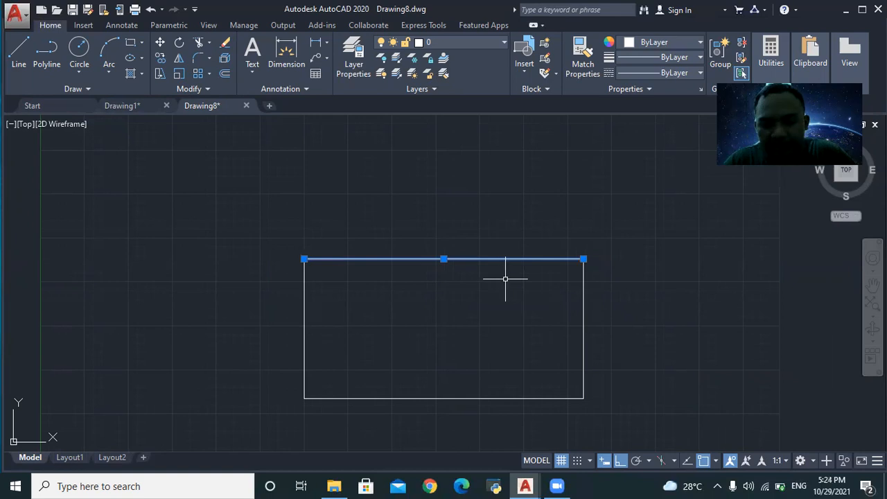
scroll(506, 278, "down", 5)
scroll(504, 278, "up", 5)
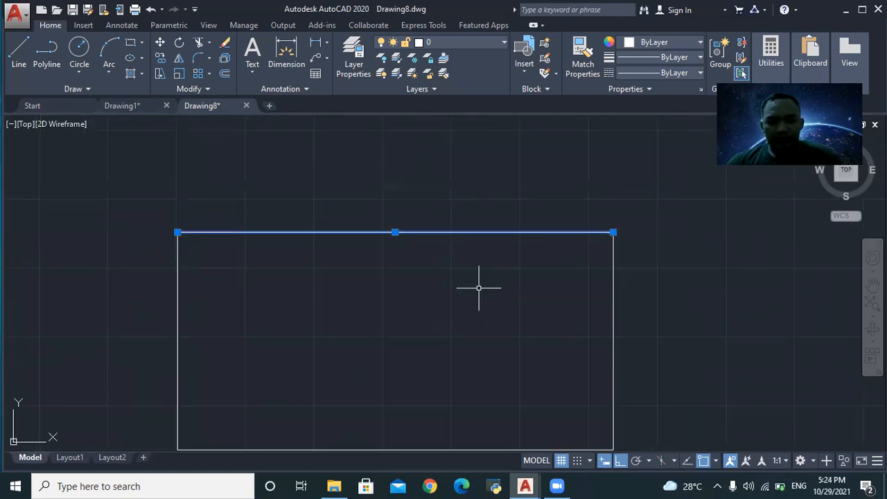
type("erase")
key("Return")
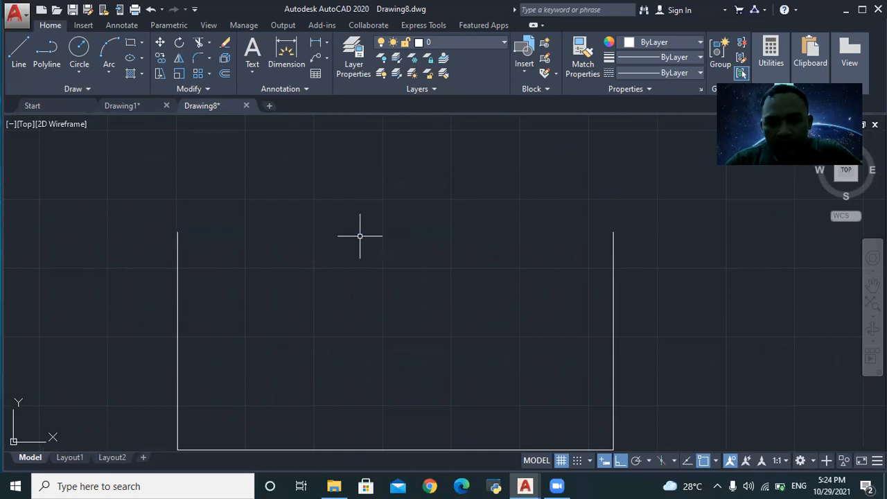
- Switch to the Drawing1 reference sheet
scroll(538, 368, "down", 1)
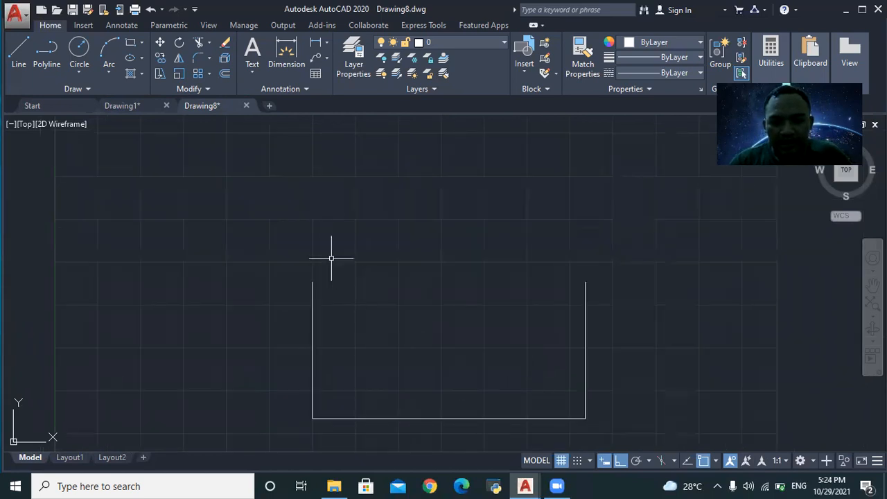
left_click(123, 103)
scroll(235, 356, "up", 4)
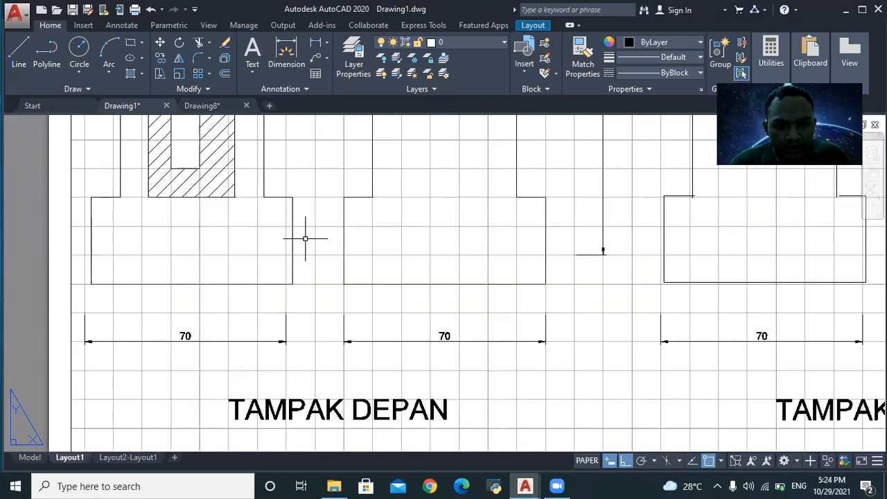
- Box-select Drawing1's front view for a look, then return to Drawing8
left_click(292, 201)
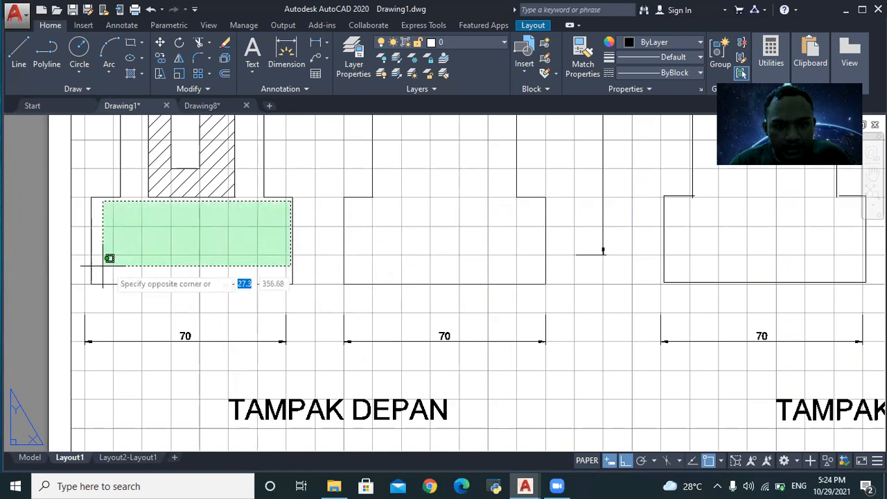
left_click(107, 290)
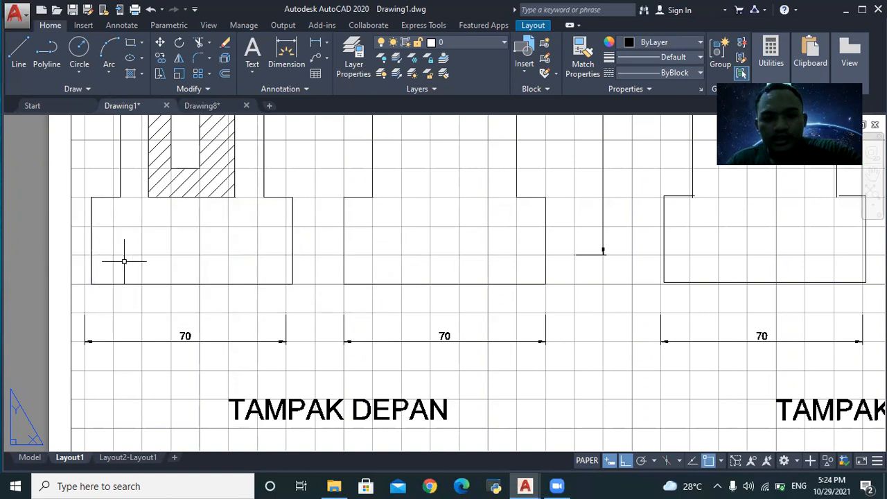
left_click(200, 105)
scroll(420, 349, "down", 4)
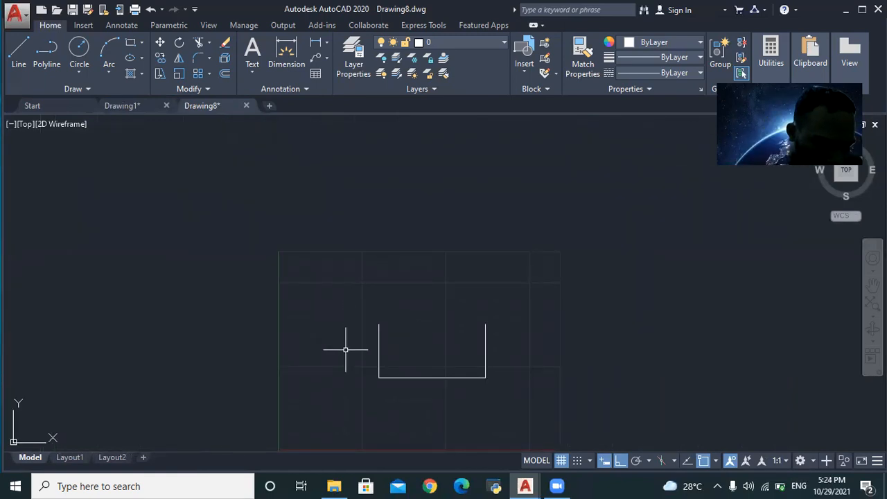
- Window-select the U-shape's left vertical line and delete it
scroll(352, 345, "up", 3)
scroll(418, 369, "down", 3)
scroll(520, 403, "up", 2)
left_click(343, 284)
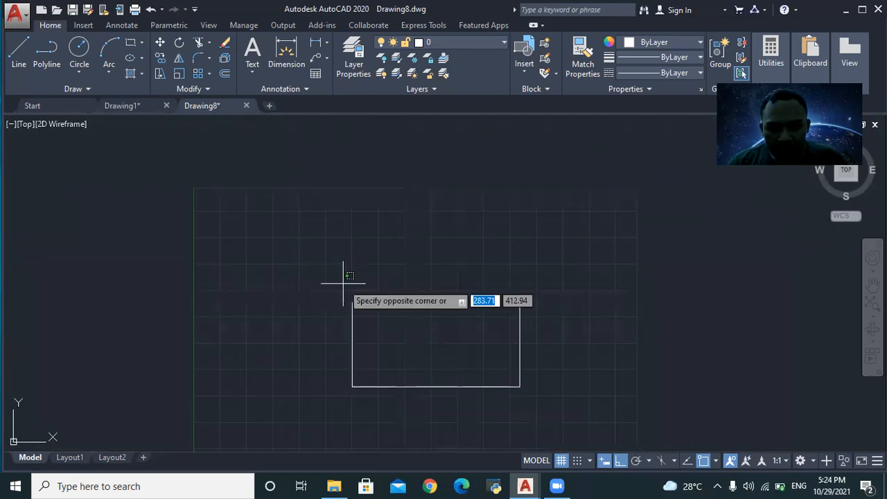
left_click(517, 385)
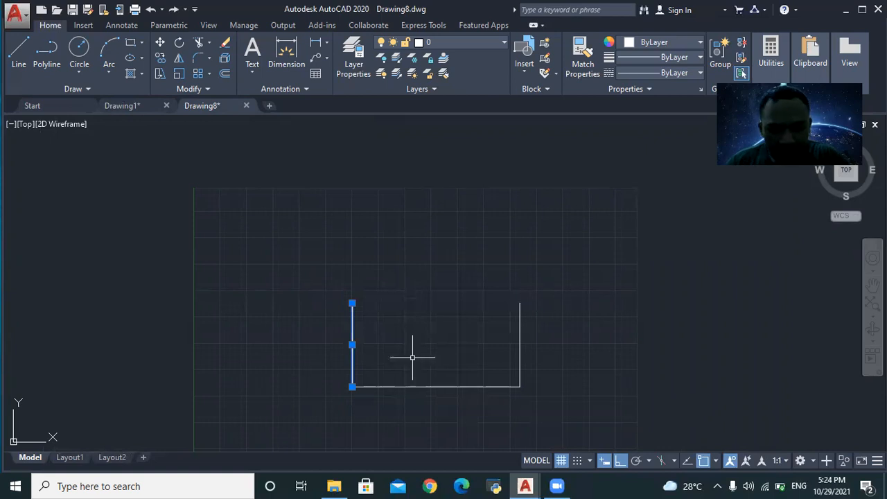
key("Delete")
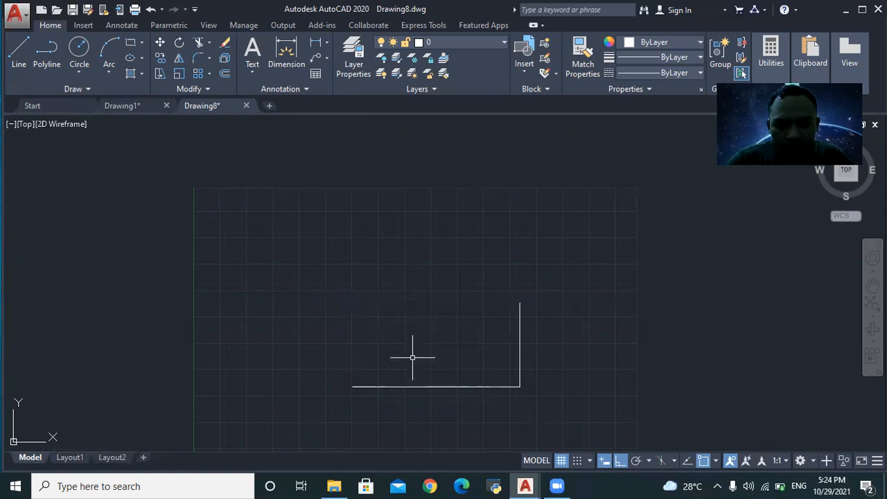
- Delete the remaining right vertical and bottom horizontal lines
left_click(368, 287)
left_click(630, 430)
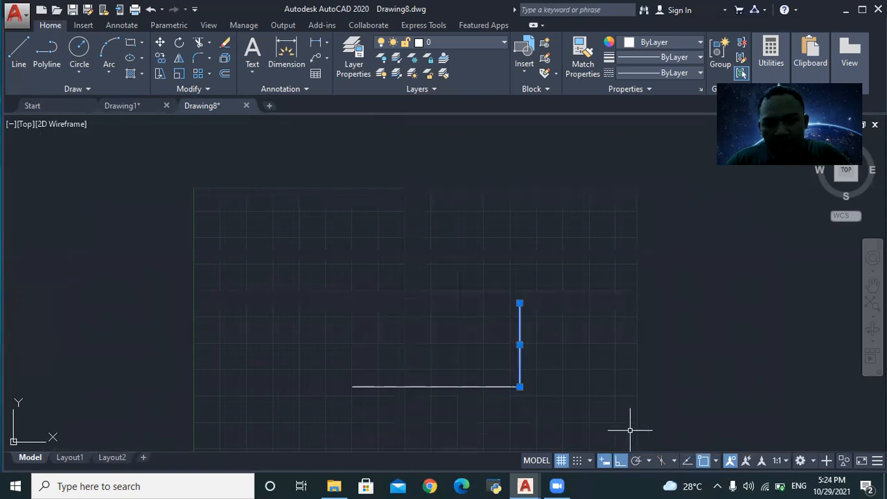
left_click(308, 352)
left_click(334, 296)
left_click(327, 291)
left_click(563, 435)
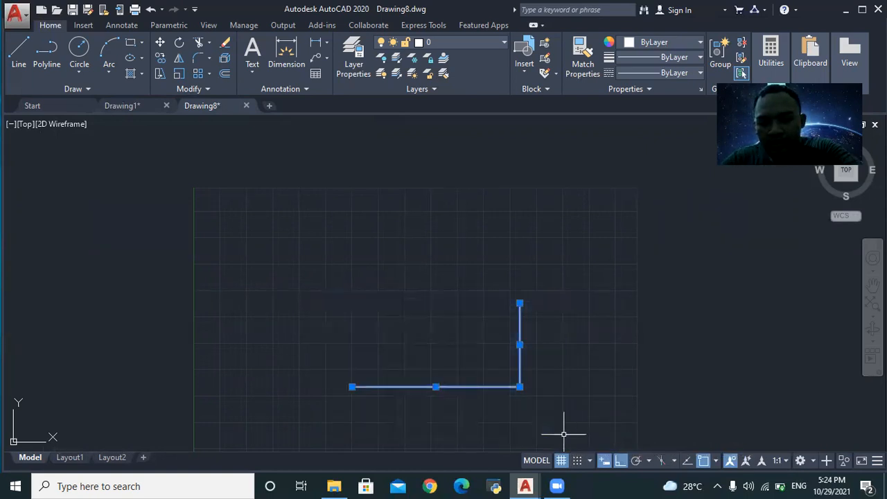
key("Delete")
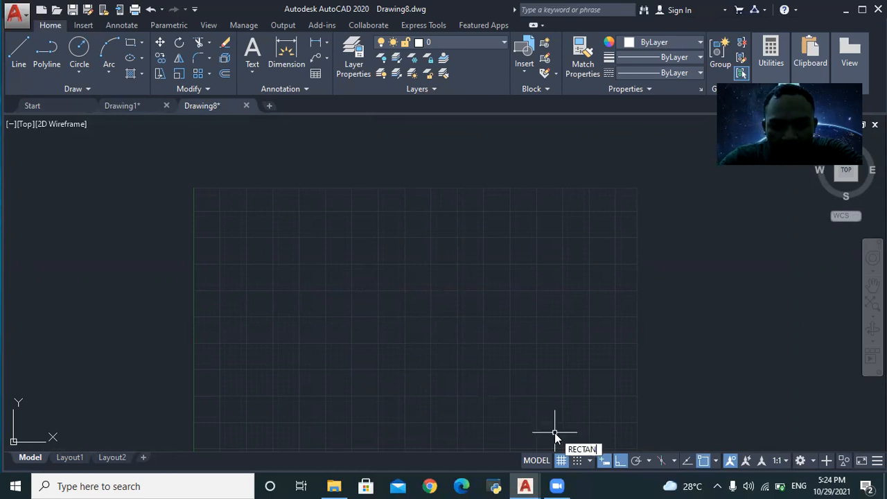
key("Return")
- Draw a rectangle near the centre, then compare it with Drawing1's TAMPAK DEPAN front view
left_click(355, 292)
left_click(504, 380)
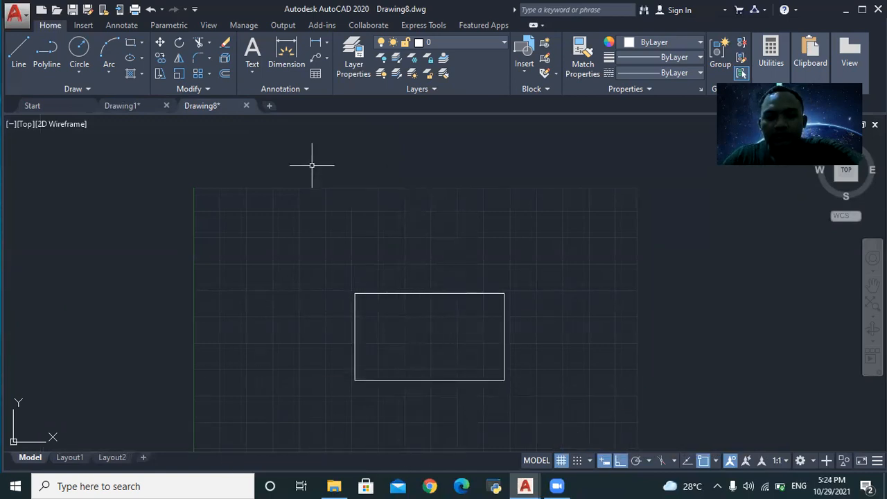
left_click(144, 105)
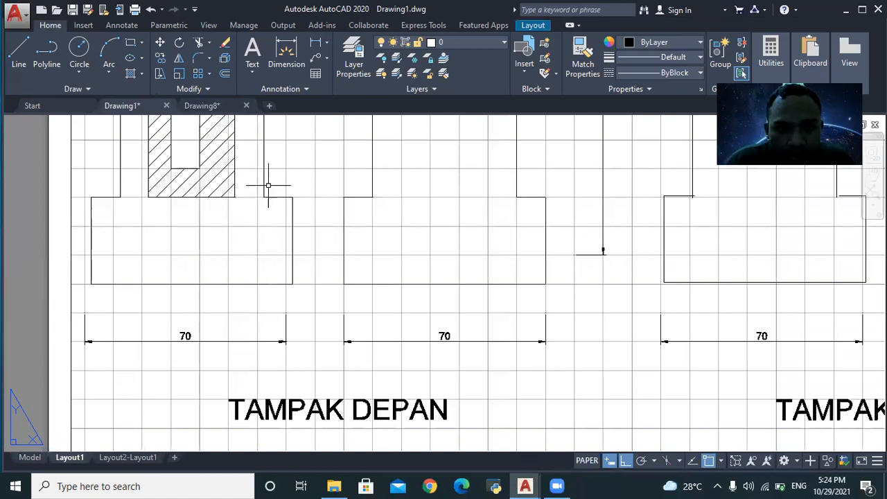
scroll(277, 206, "down", 2)
scroll(278, 206, "up", 2)
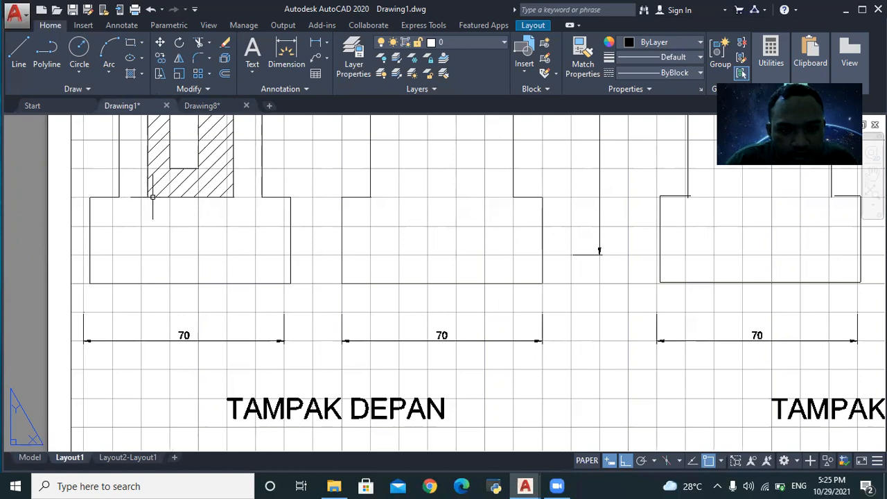
left_click(239, 105)
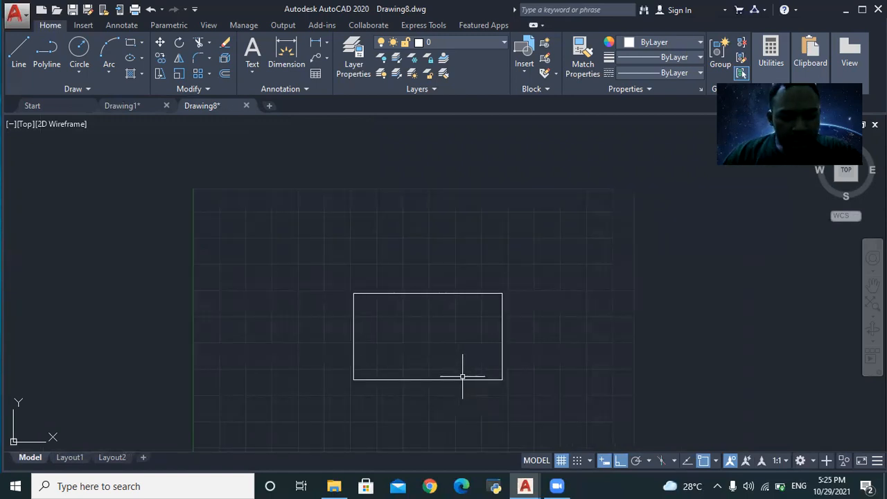
- Break a gap into the rectangle's top edge near its top-right corner
type("BREAK")
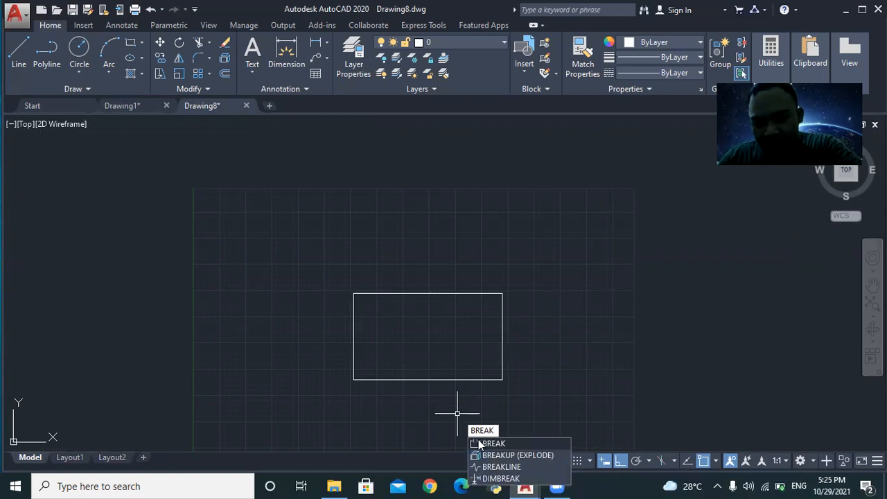
left_click(480, 443)
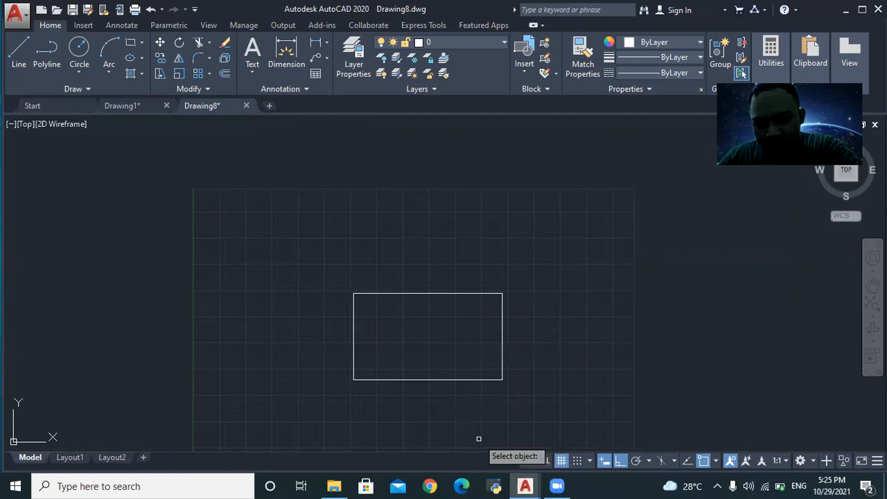
left_click(497, 294)
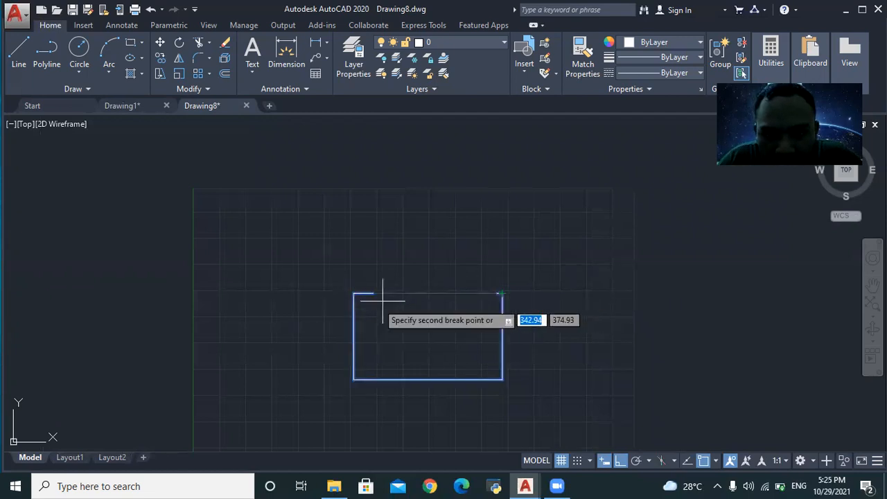
left_click(481, 299)
scroll(549, 290, "up", 2)
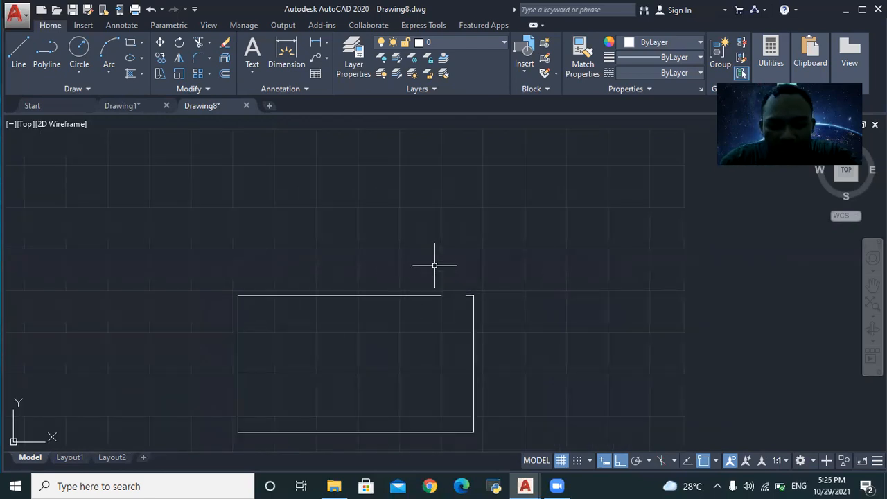
- Window-select the broken rectangle and delete it, emptying the model space
type("BRE")
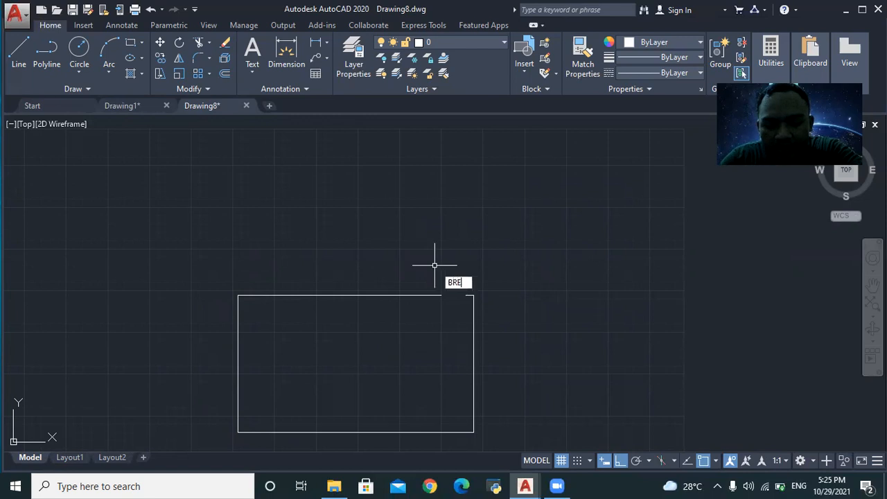
type("AKS")
key("Return")
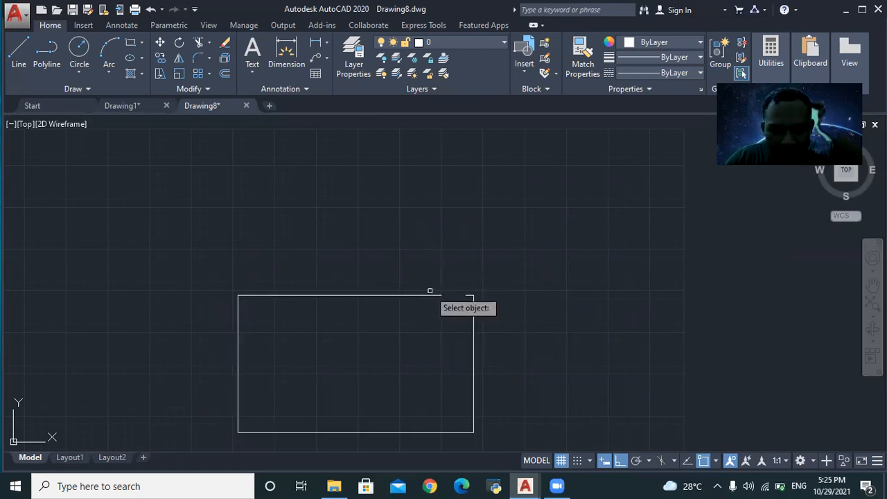
left_click(221, 265)
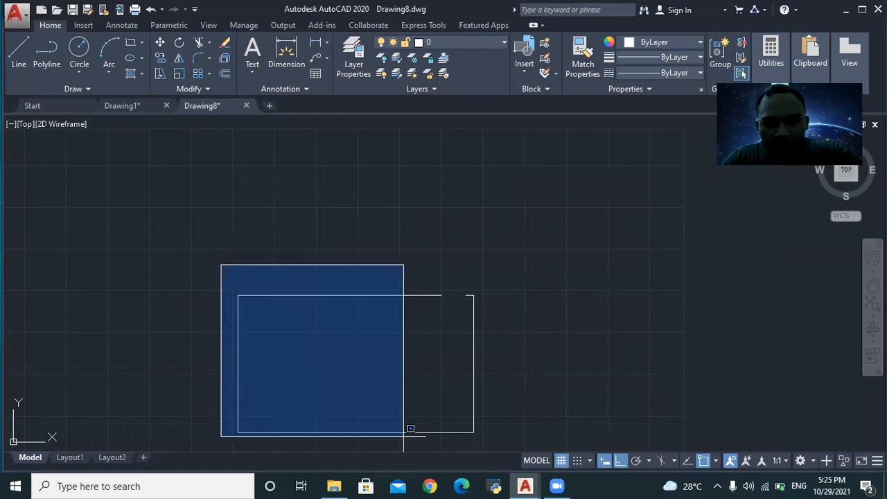
left_click(535, 431)
key("Delete")
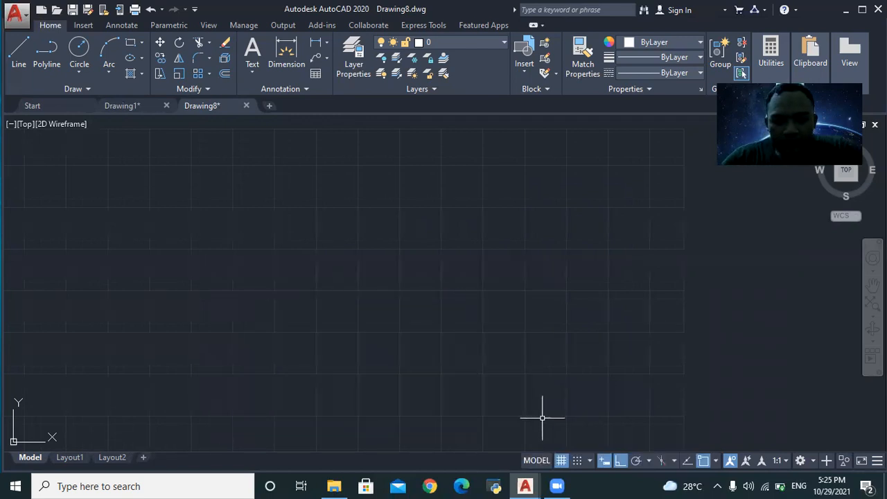
type("REC")
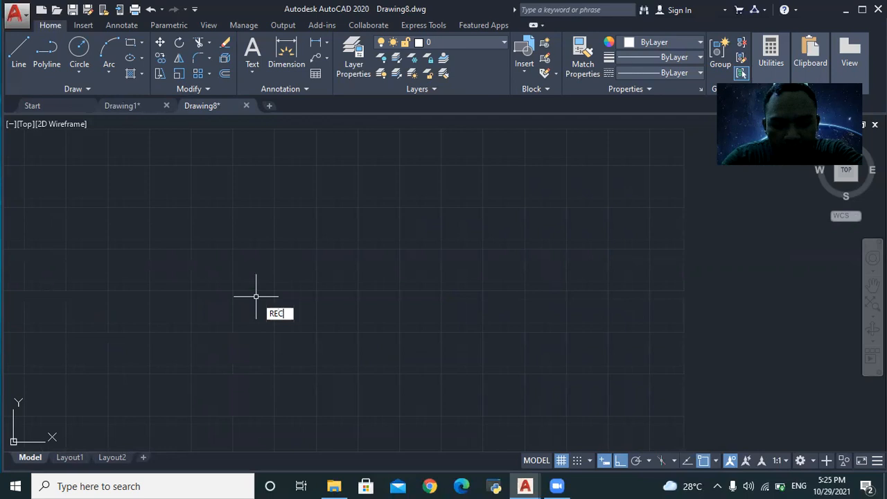
type("TANG")
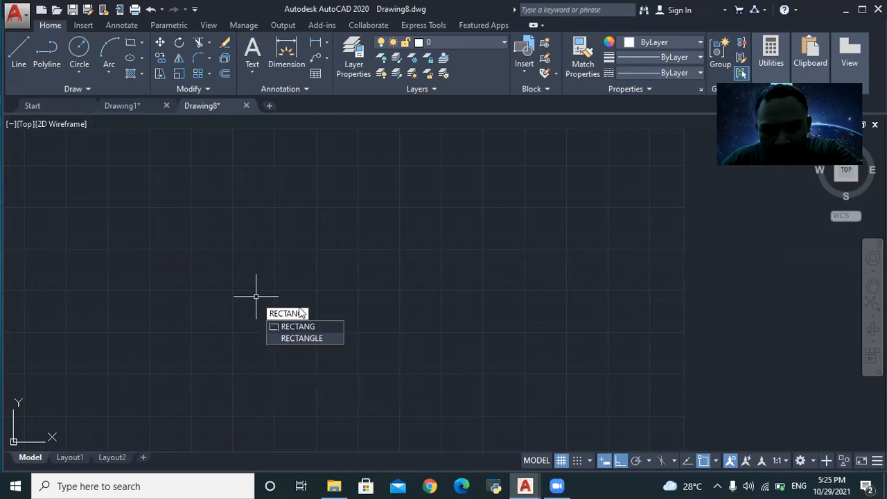
- Draw a rectangle near the centre of Drawing8 by picking two opposite corners
key("Return")
left_click(250, 261)
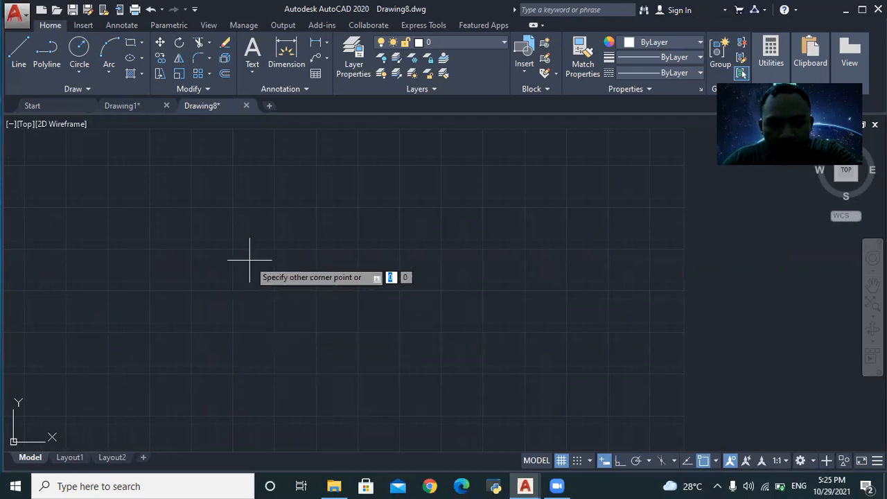
left_click(558, 396)
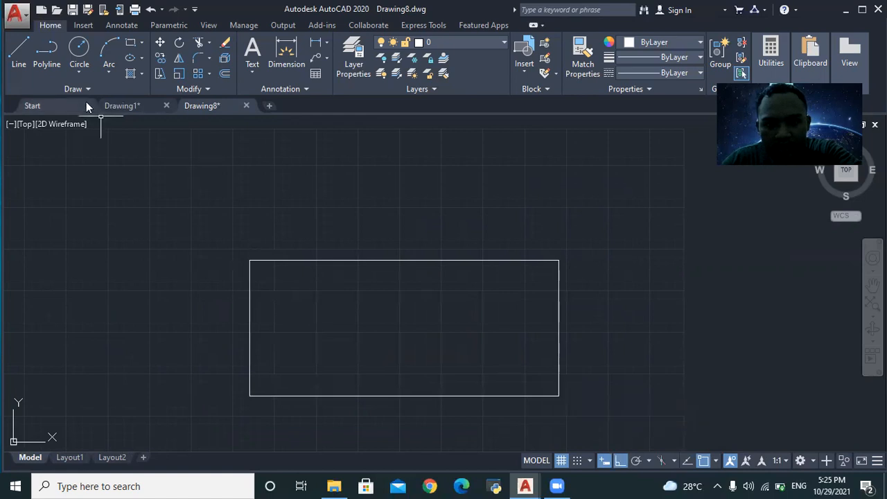
- Inspect the base of Drawing1's front view with selection windows, then return to Drawing8
left_click(127, 106)
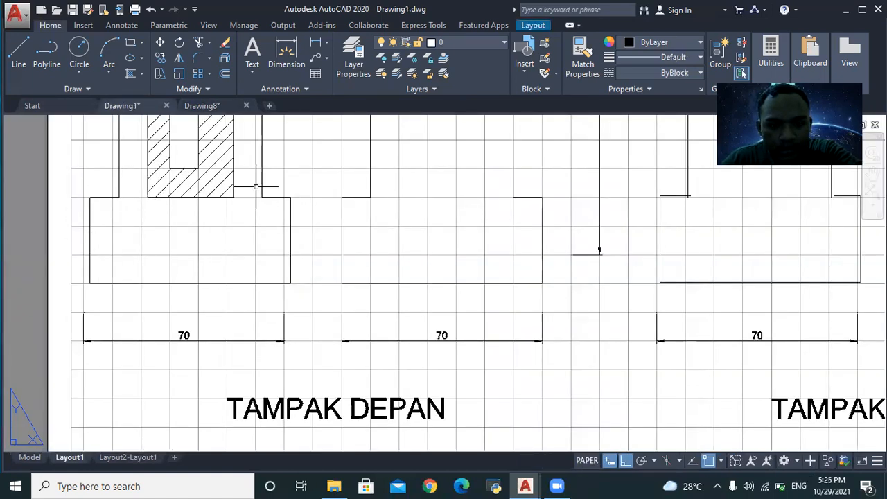
left_click(93, 199)
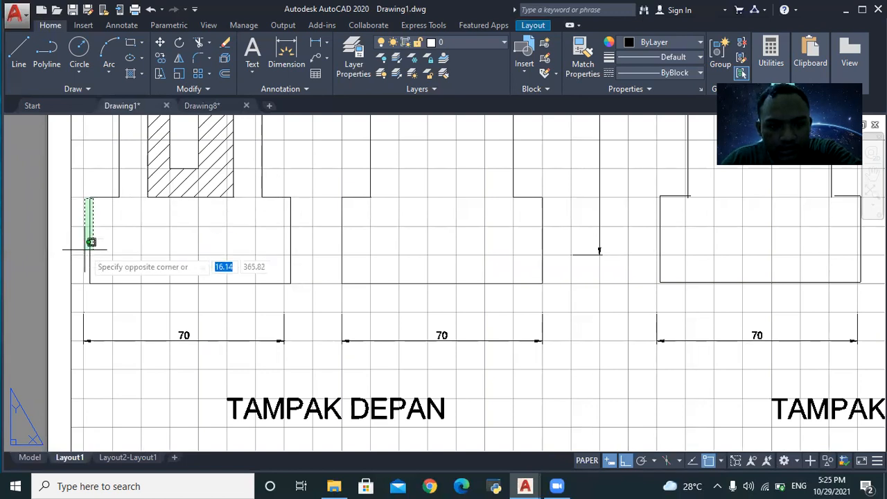
left_click(295, 284)
left_click(292, 199)
left_click(80, 202)
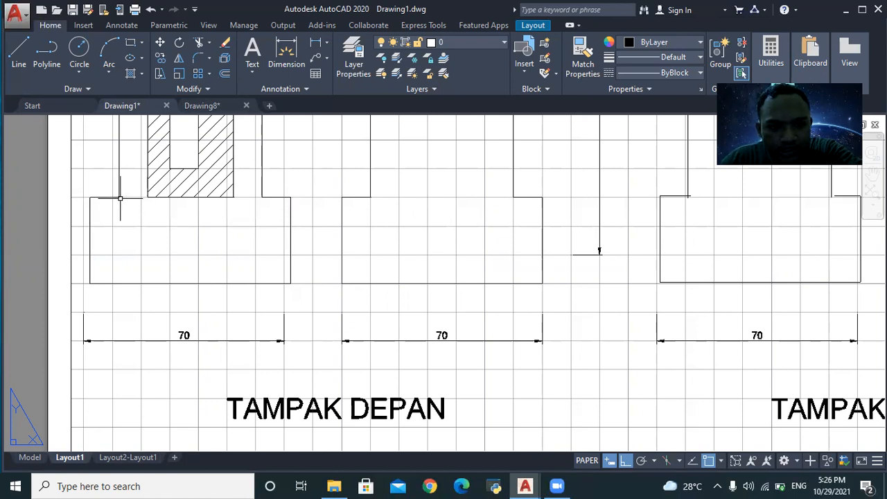
left_click(262, 198)
left_click(118, 201)
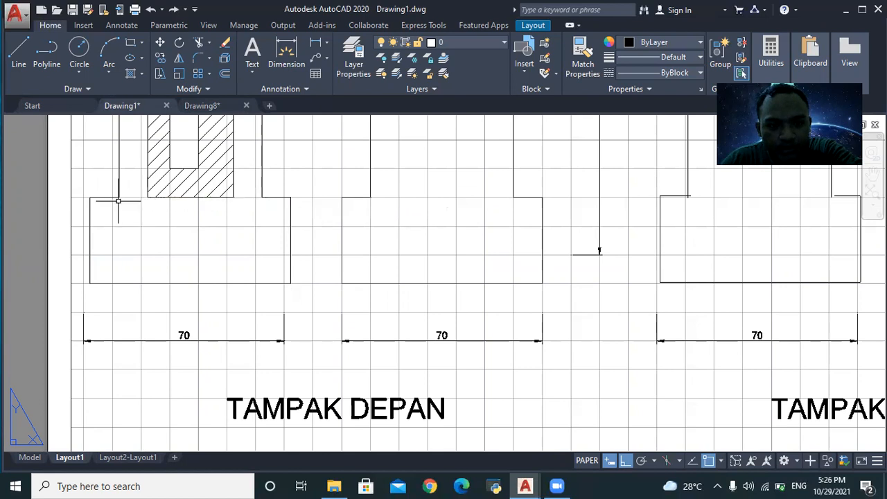
left_click(217, 105)
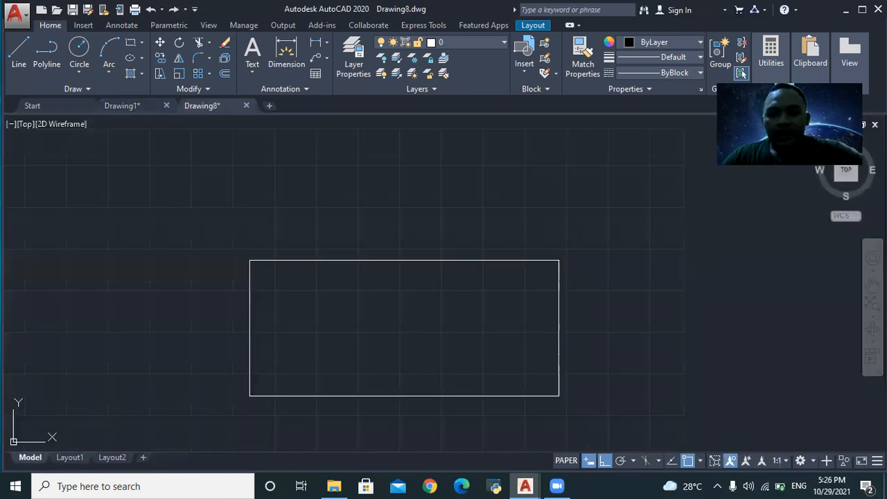
- Try BREAK and select the rectangle, then clear the selection
type("BREAK")
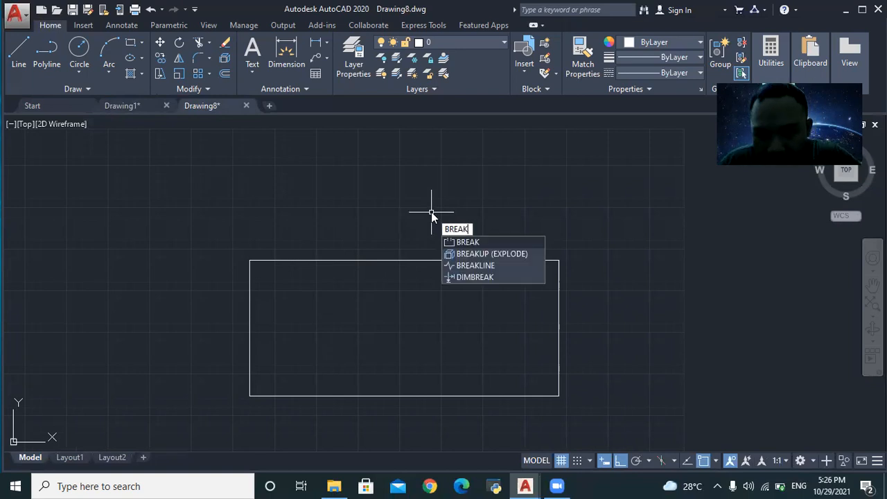
key("Return")
left_click(484, 233)
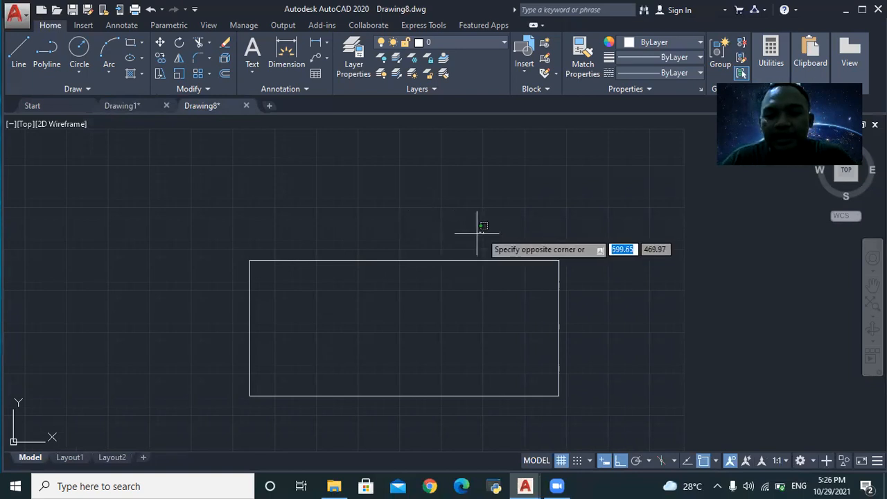
left_click(289, 255)
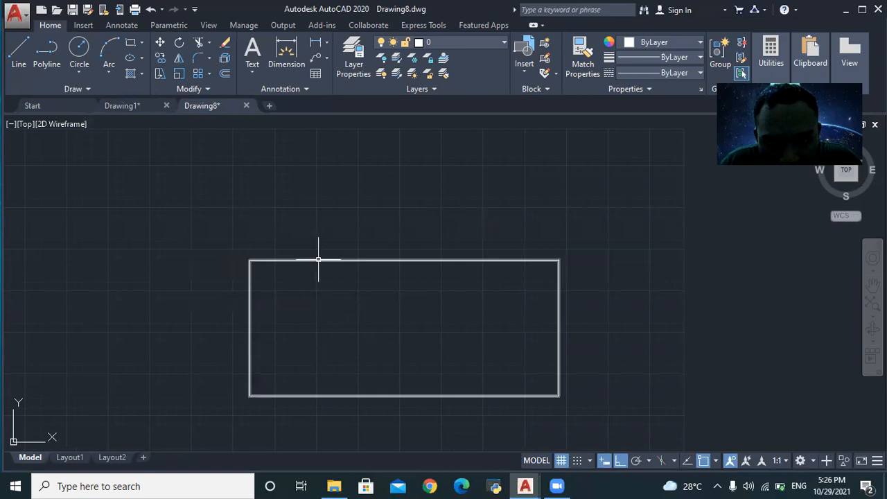
left_click(300, 259)
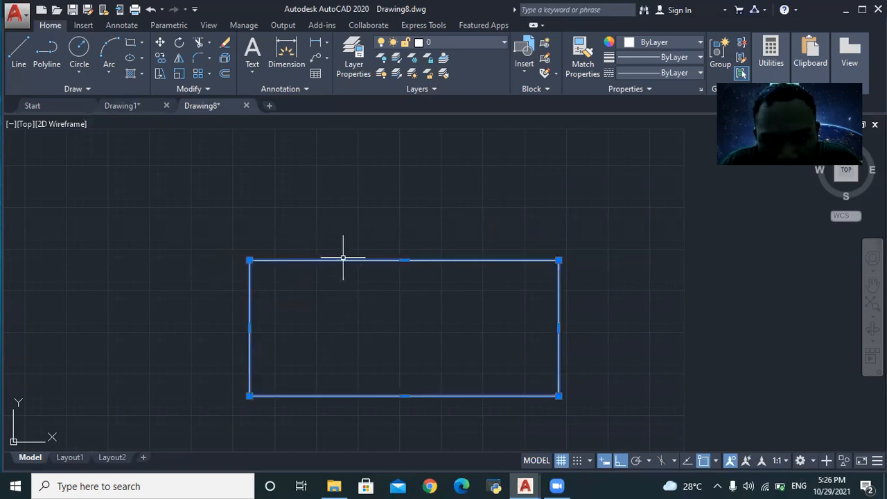
key("Escape")
- Break a wide gap out of the rectangle's top edge between two picked points
type("BREAK")
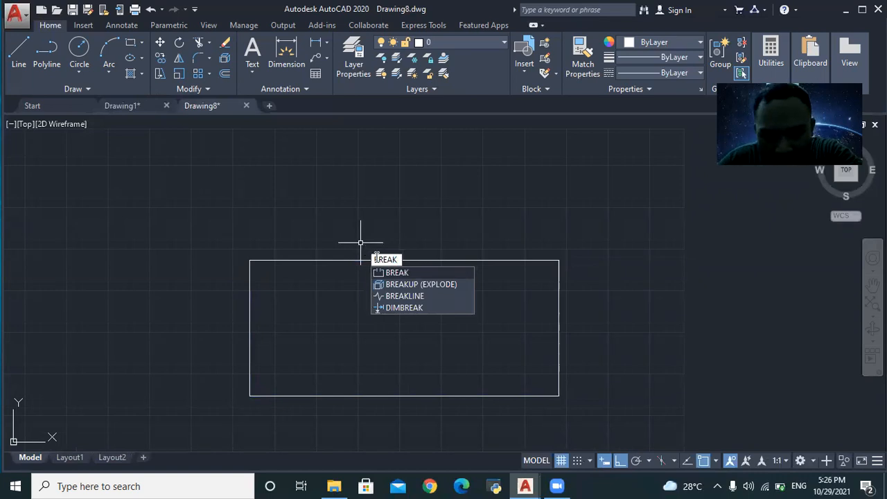
left_click(384, 273)
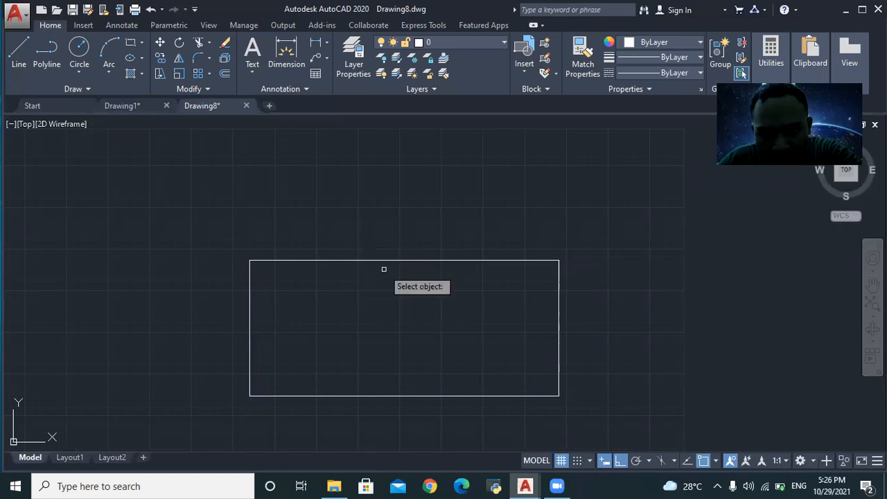
left_click(322, 261)
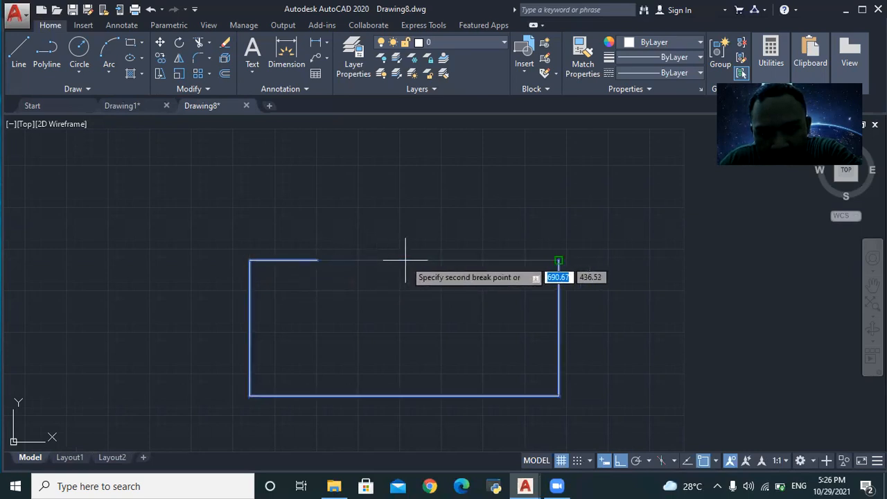
left_click(481, 267)
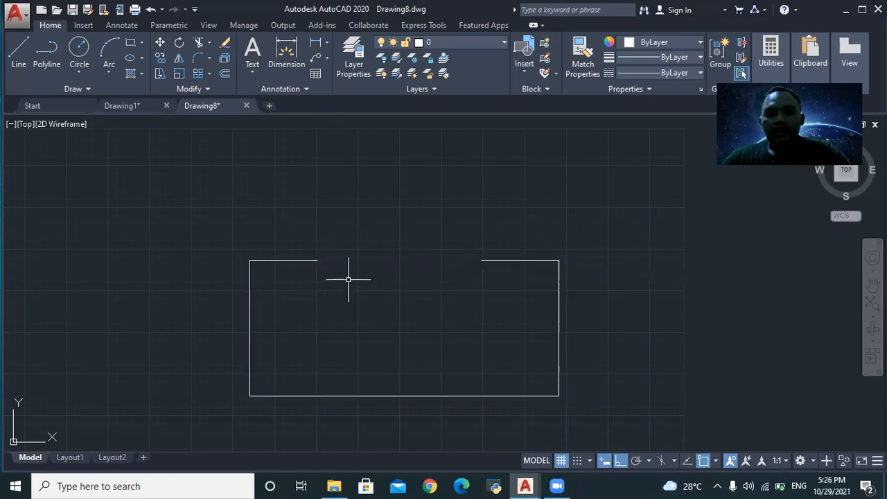
left_click(234, 224)
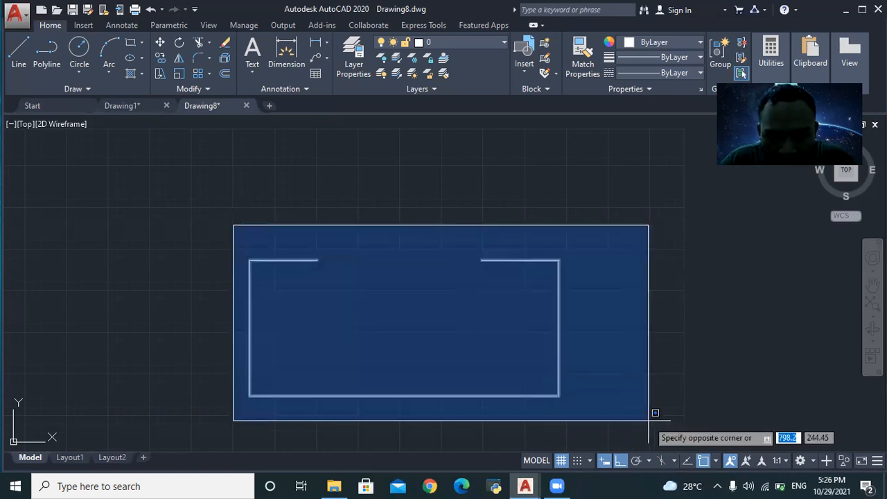
left_click(652, 418)
key("Escape")
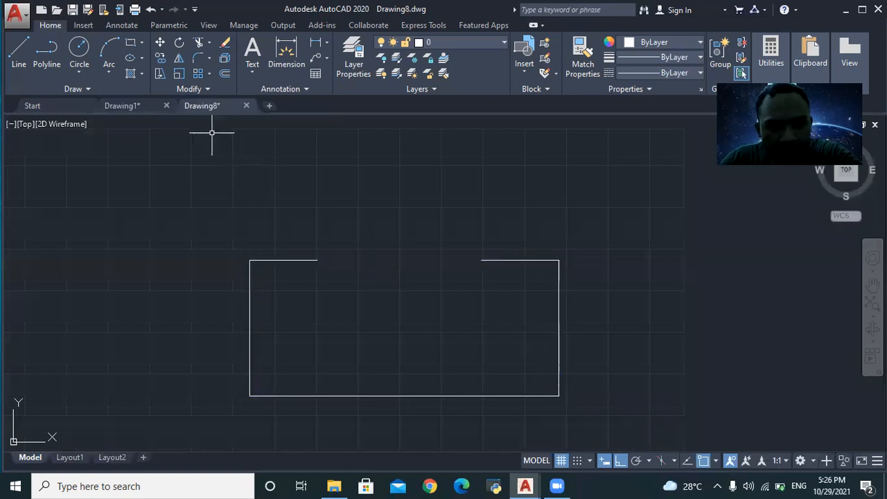
- Check Drawing1's reference base, then return to Drawing8 and adjust the zoom
left_click(126, 107)
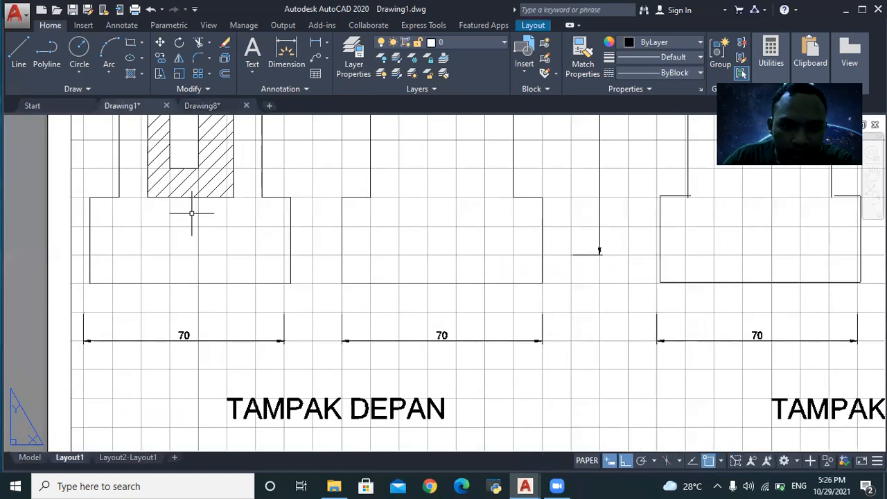
left_click(86, 189)
left_click(321, 310)
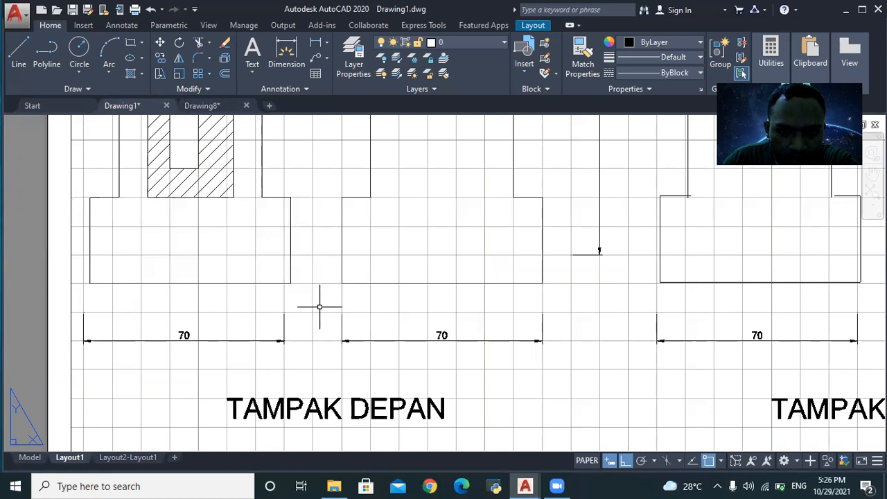
left_click(202, 105)
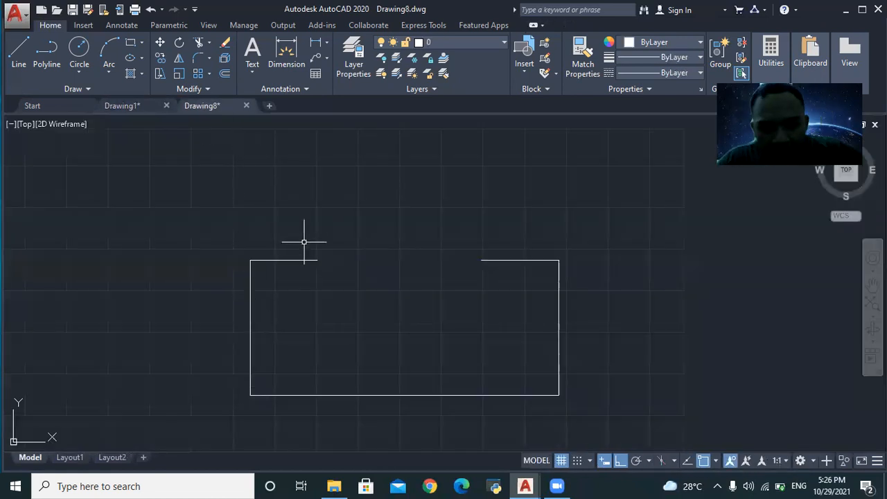
left_click(254, 217)
left_click(614, 420)
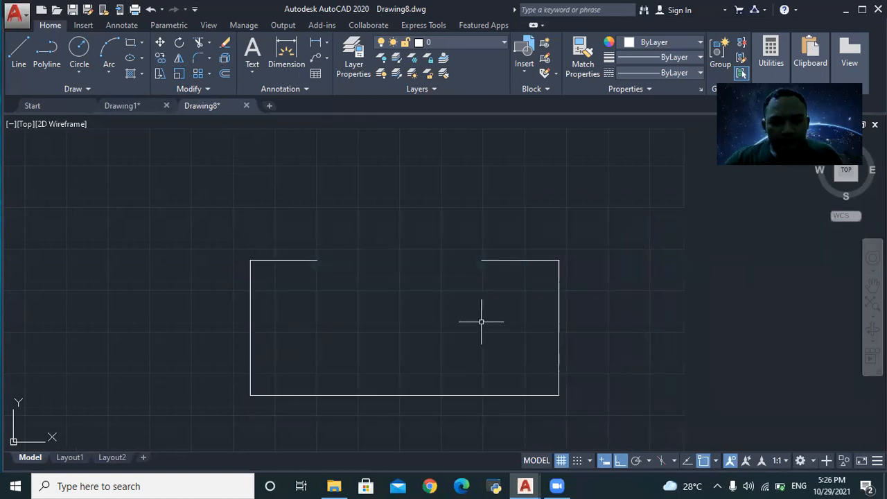
scroll(477, 314, "down", 2)
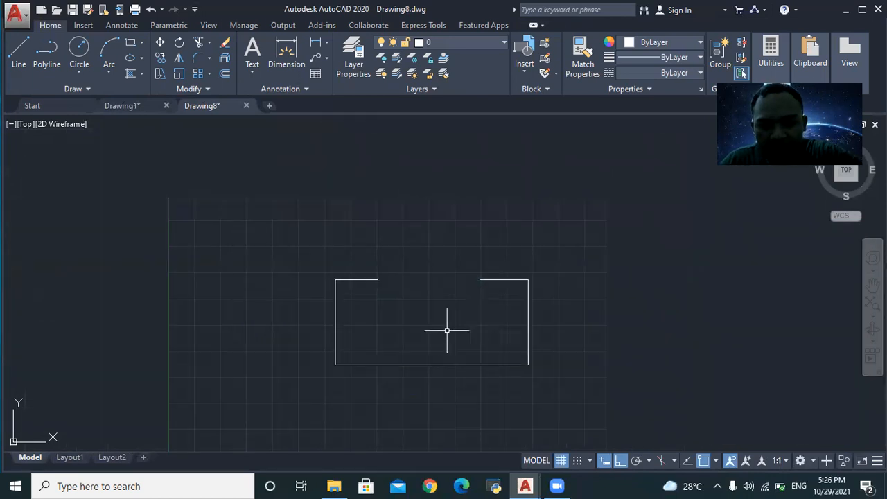
left_click(319, 261)
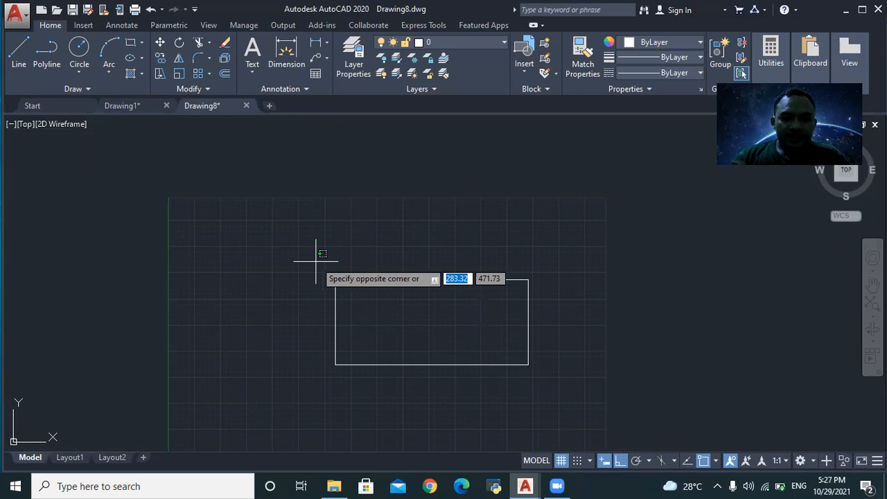
left_click(376, 318)
scroll(336, 324, "up", 4)
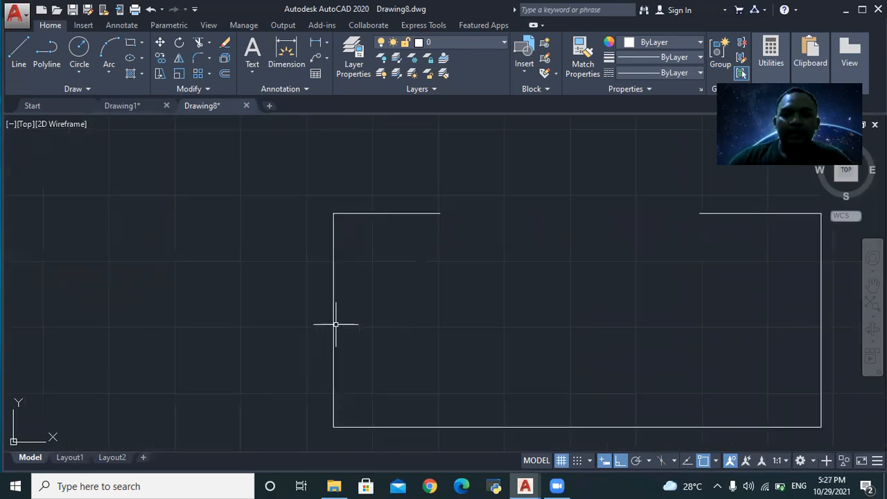
- Draw a Center, Radius circle left of the open rectangle, then go to Drawing1
left_click(70, 52)
left_click(119, 268)
left_click(124, 337)
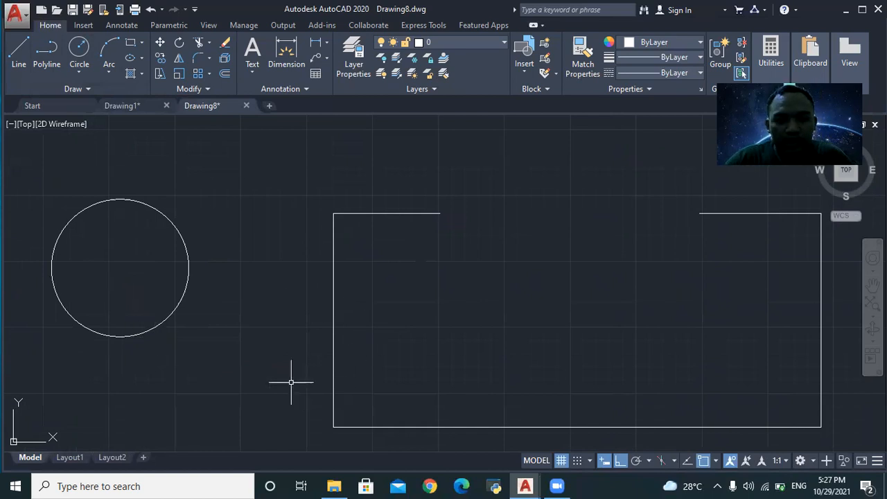
left_click(139, 108)
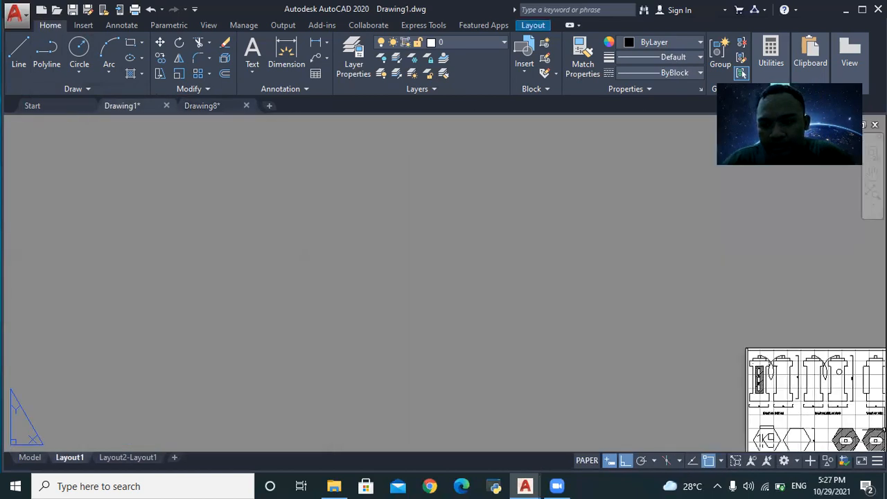
- Pan and zoom Drawing1's layout to centre the reference sheet
scroll(882, 431, "up", 5)
scroll(863, 433, "down", 4)
scroll(863, 433, "up", 1)
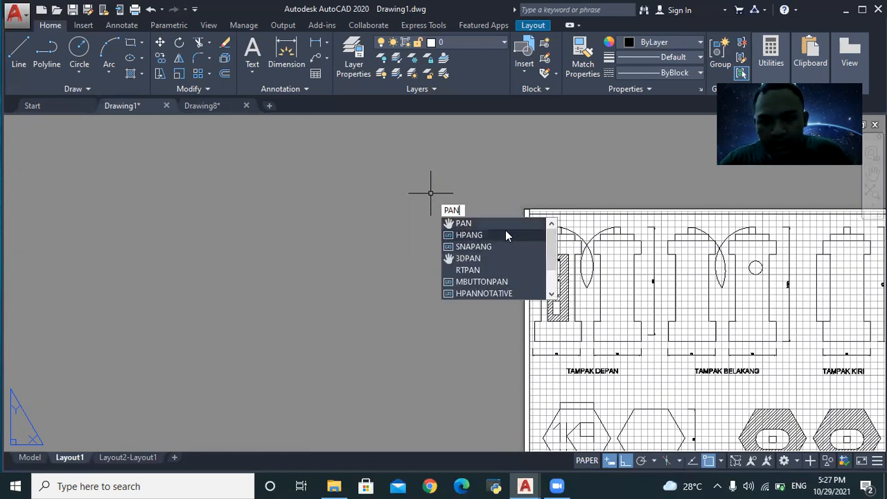
key("Return")
left_click_drag(697, 341, 352, 251)
key("Escape")
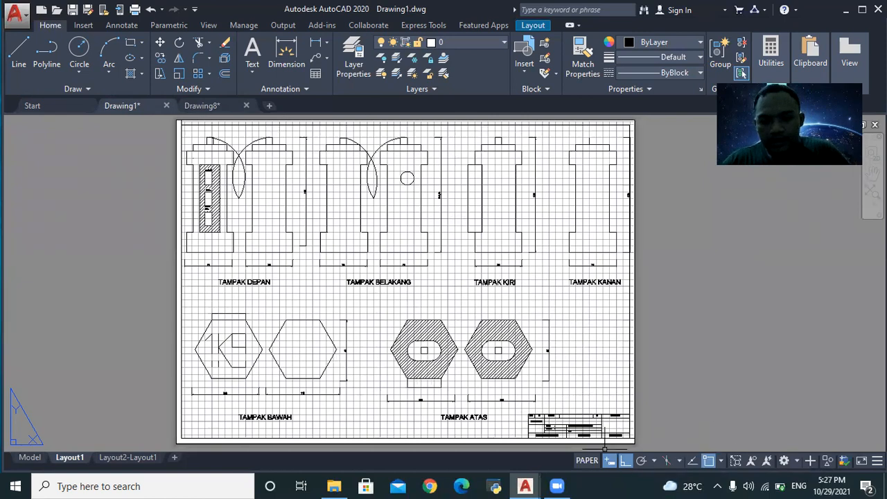
scroll(540, 409, "up", 5)
scroll(536, 416, "down", 6)
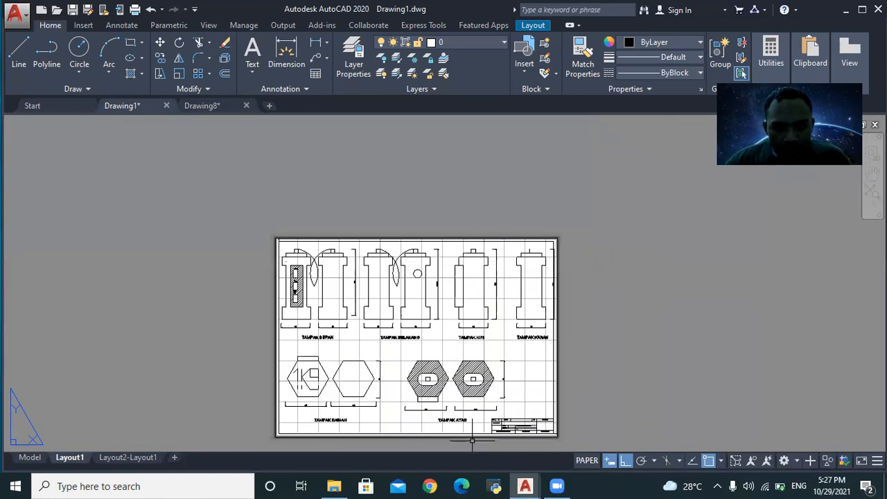
scroll(366, 437, "down", 2)
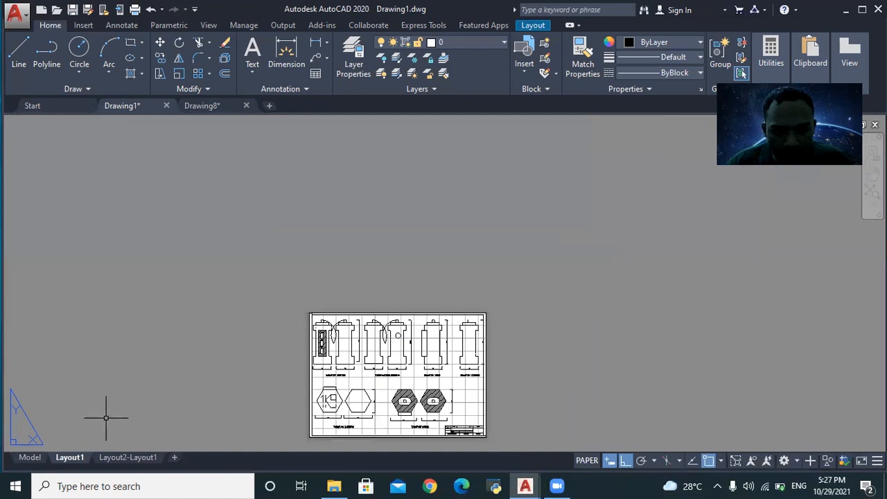
- View the Layout2-Layout1 sheet's TAMPAK ATAS views and title block, then return to Drawing8
left_click(117, 458)
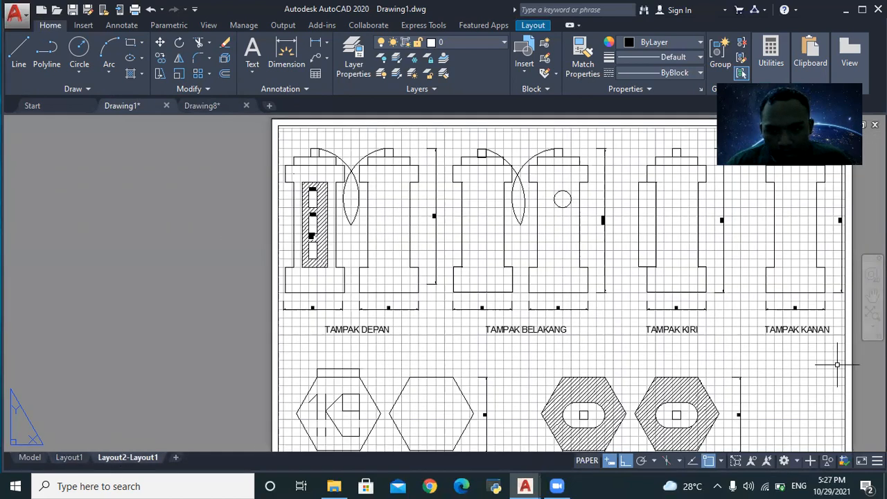
scroll(816, 397, "down", 4)
scroll(852, 405, "up", 6)
scroll(860, 411, "up", 2)
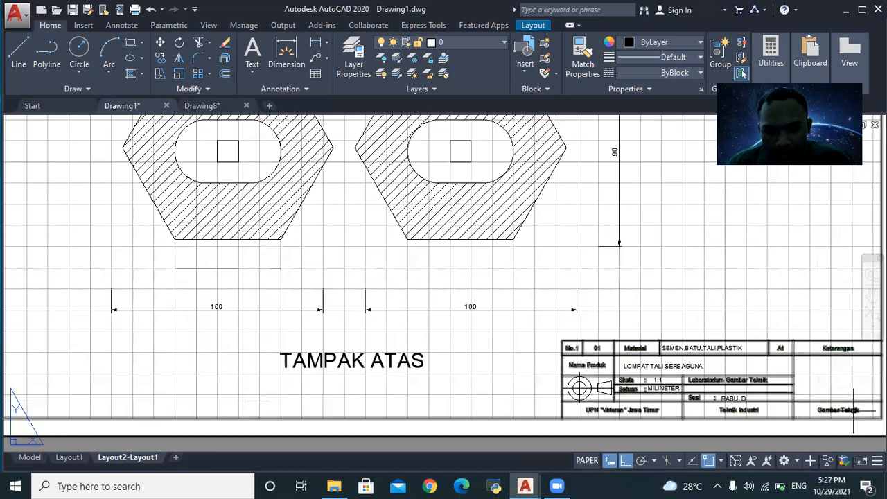
scroll(579, 405, "up", 4)
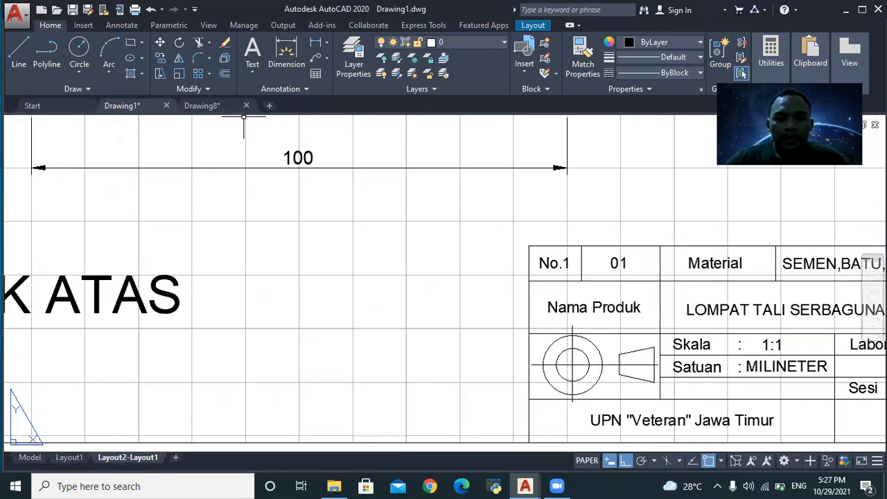
left_click(208, 106)
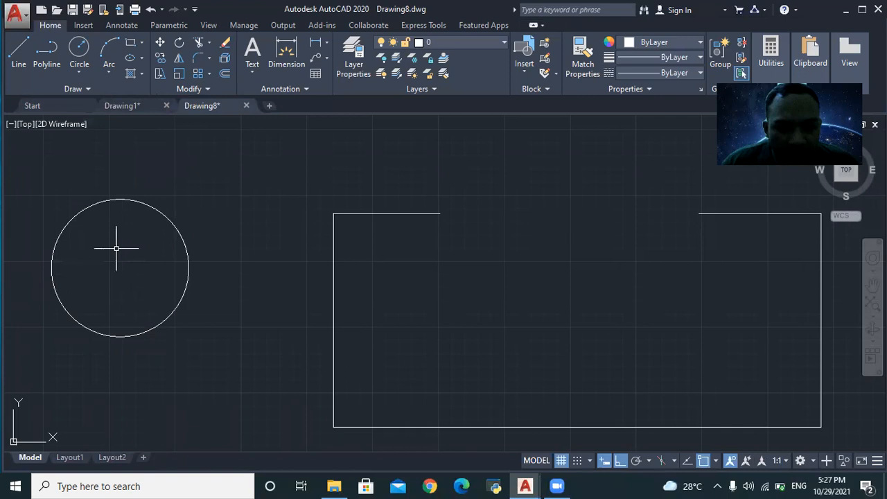
- Offset the circle inward by a picked distance to make a smaller concentric circle
type("OFF")
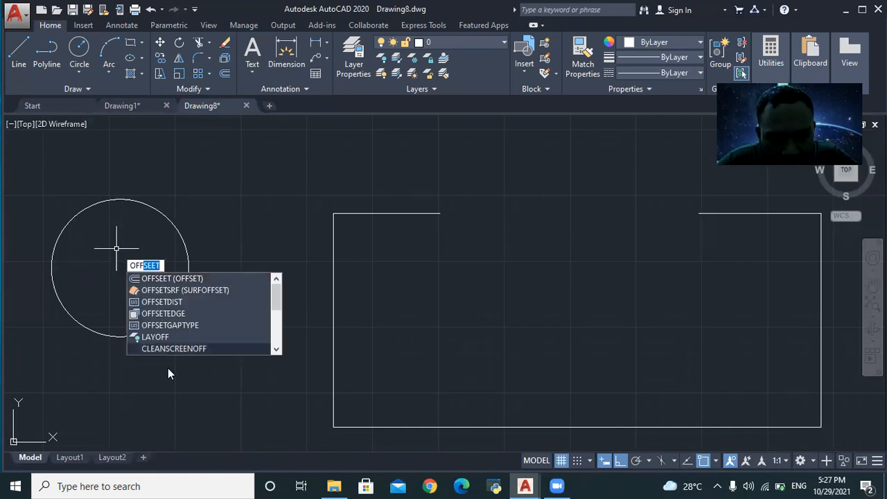
key("Return")
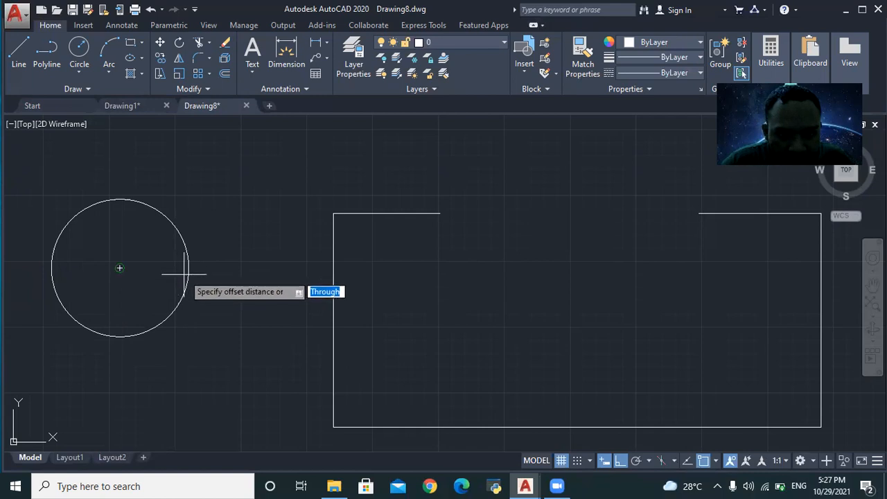
left_click(120, 267)
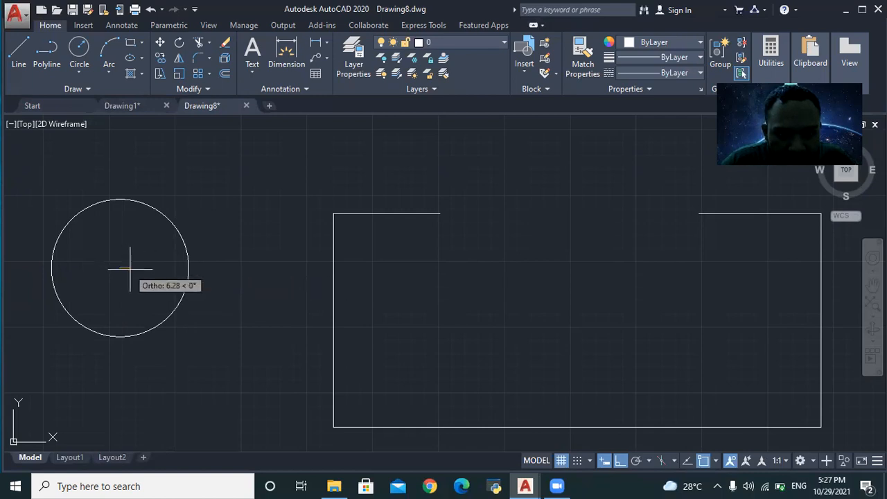
left_click(166, 279)
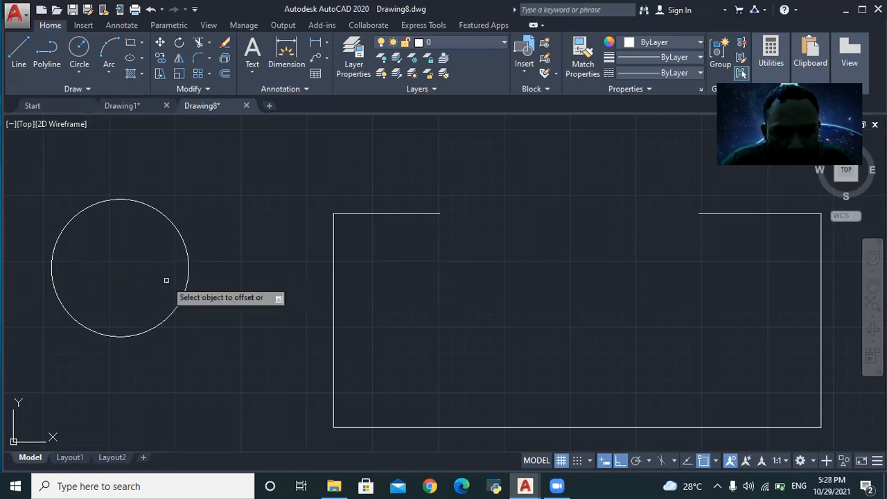
left_click(188, 268)
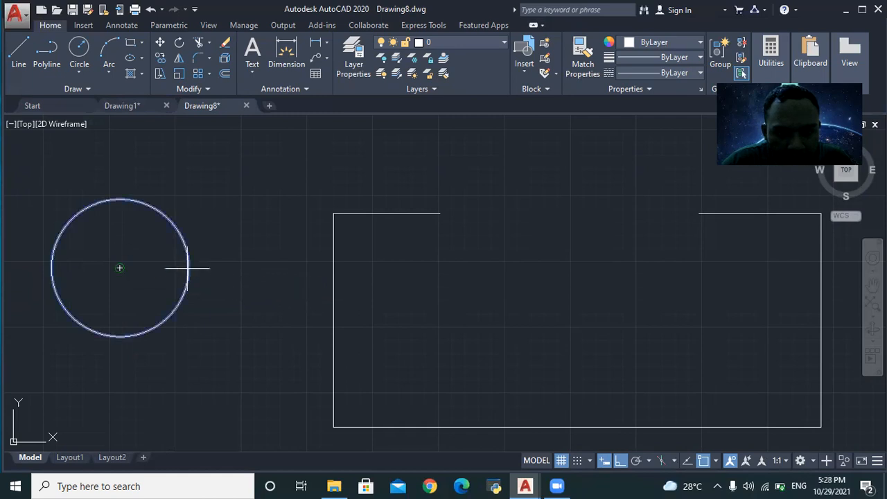
left_click(135, 268)
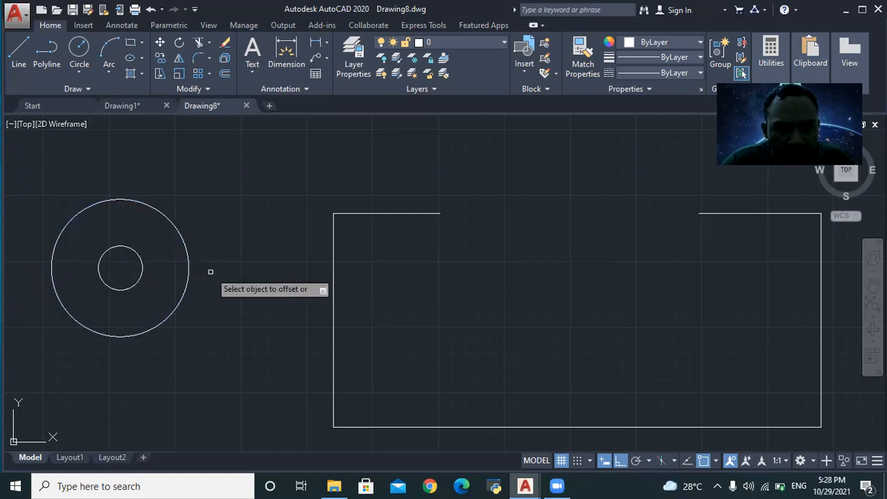
scroll(210, 274, "down", 4)
scroll(186, 268, "up", 4)
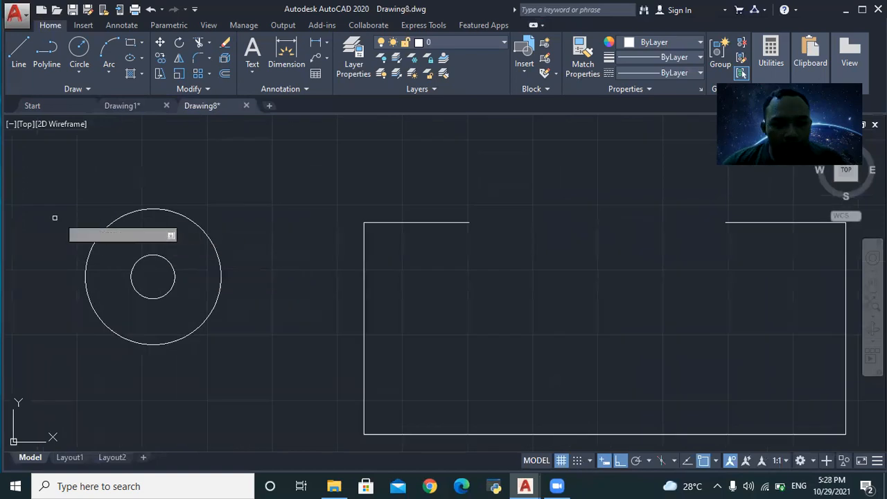
left_click(149, 109)
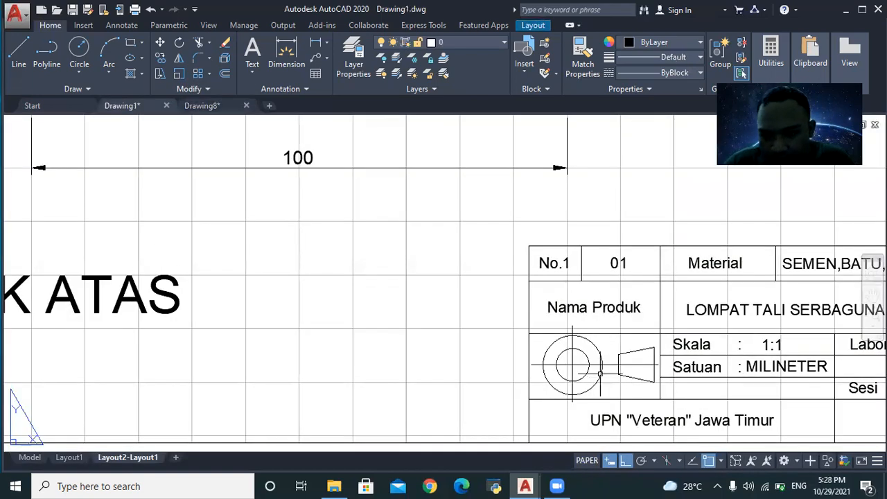
- In Drawing8, window-select the concentric circles and then deselect them
left_click(204, 106)
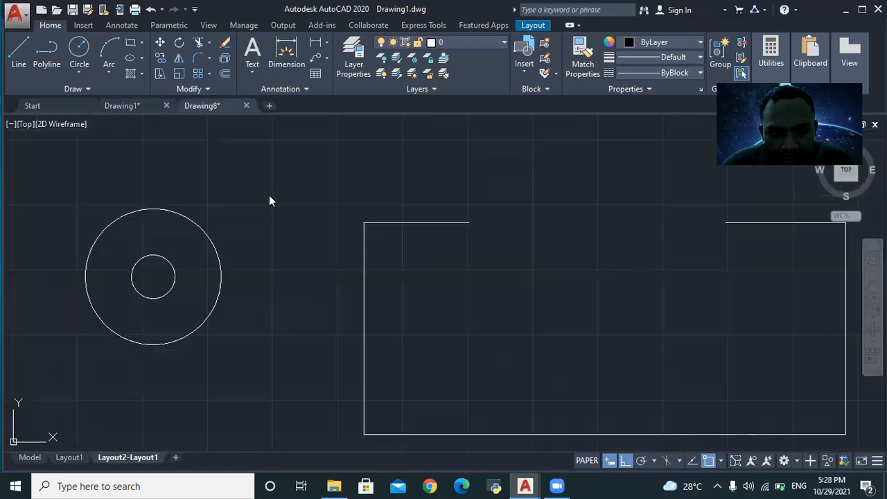
left_click(88, 204)
left_click(229, 351)
left_click(195, 246)
key("Escape")
key("Escape")
left_click(68, 194)
left_click(300, 394)
key("Escape")
- Flip to Drawing1 and back to Drawing8, zooming the model view
left_click(153, 109)
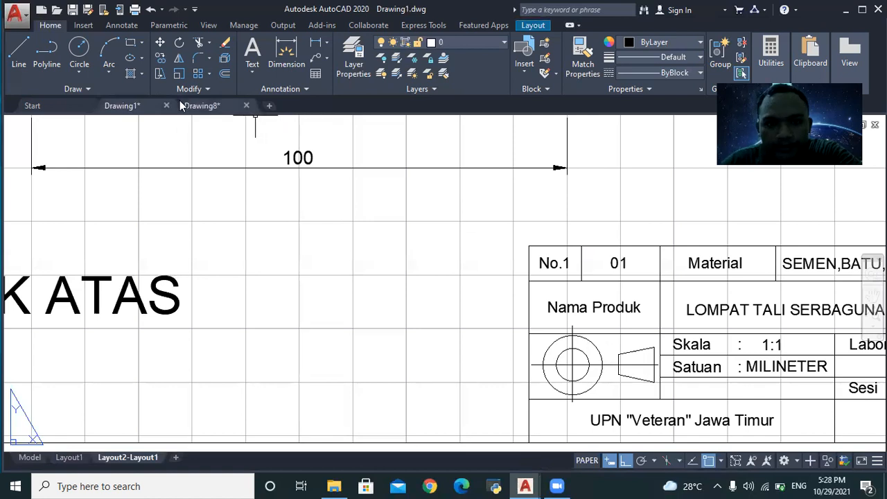
left_click(202, 107)
scroll(368, 223, "down", 5)
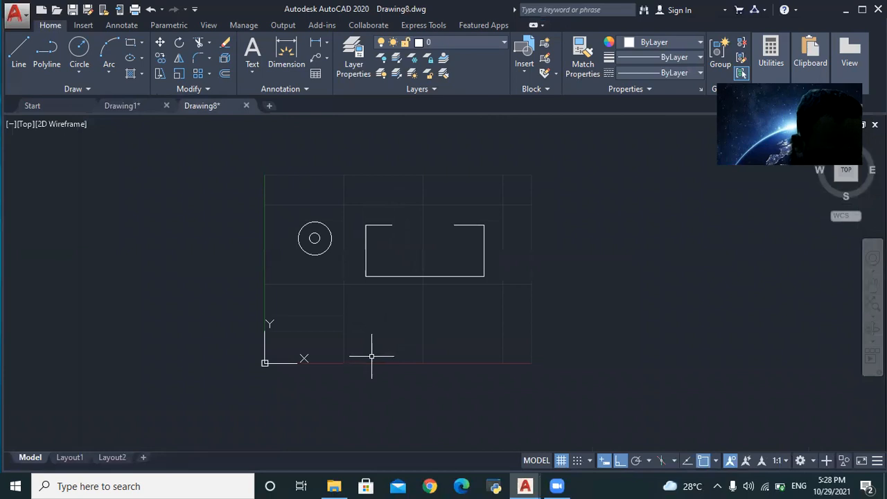
scroll(381, 336, "up", 2)
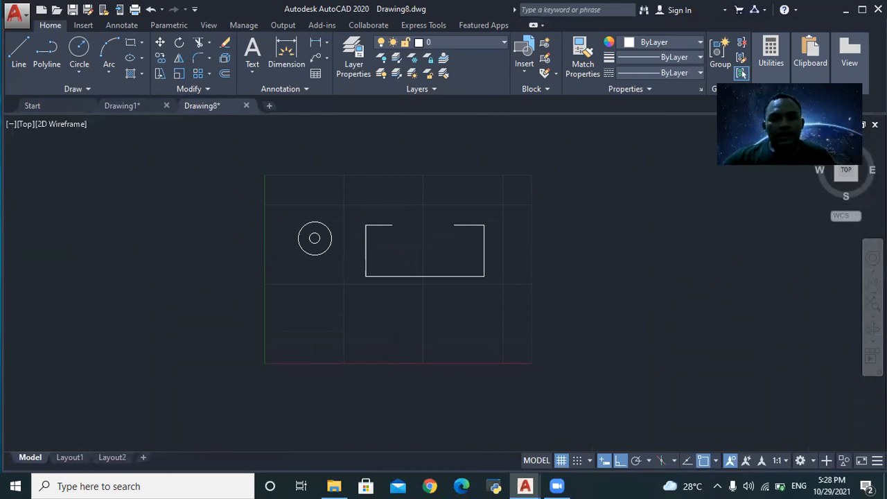
- Zoom around Drawing1's layout sheet and title block, then return to Drawing8
left_click(140, 106)
scroll(291, 285, "down", 3)
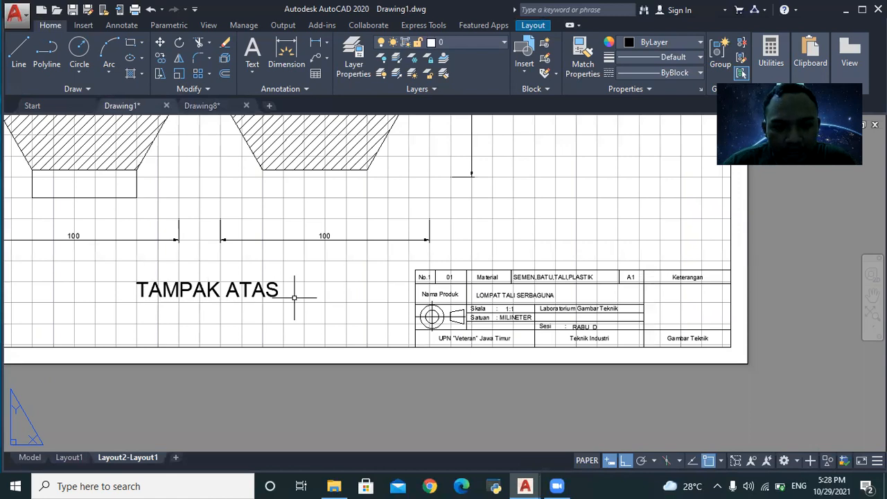
scroll(90, 254, "down", 2)
scroll(72, 267, "down", 2)
scroll(81, 235, "down", 1)
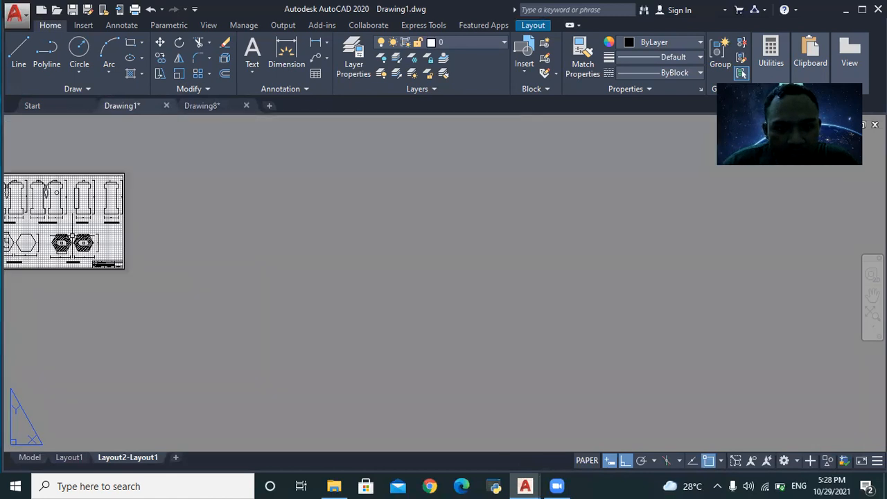
scroll(81, 235, "up", 4)
scroll(84, 224, "up", 2)
scroll(211, 219, "down", 2)
scroll(176, 212, "down", 3)
scroll(17, 240, "up", 3)
scroll(30, 213, "up", 1)
scroll(237, 216, "down", 3)
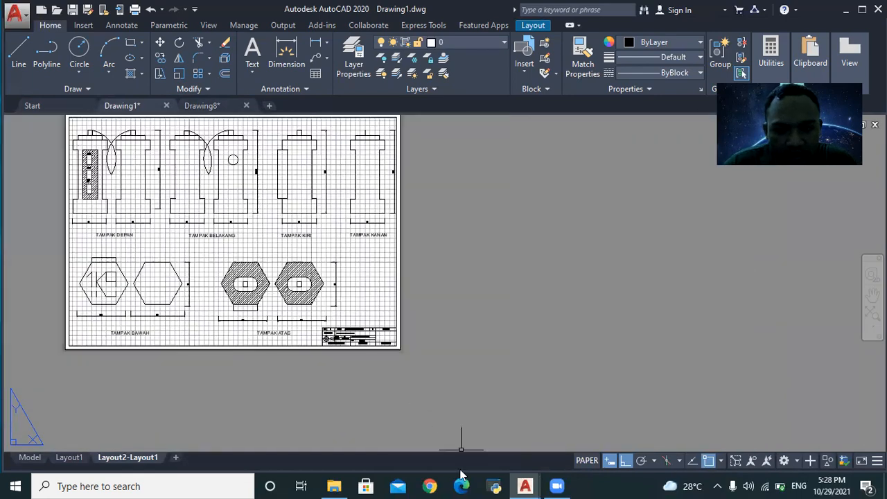
scroll(376, 363, "up", 2)
scroll(323, 317, "up", 1)
scroll(303, 296, "up", 1)
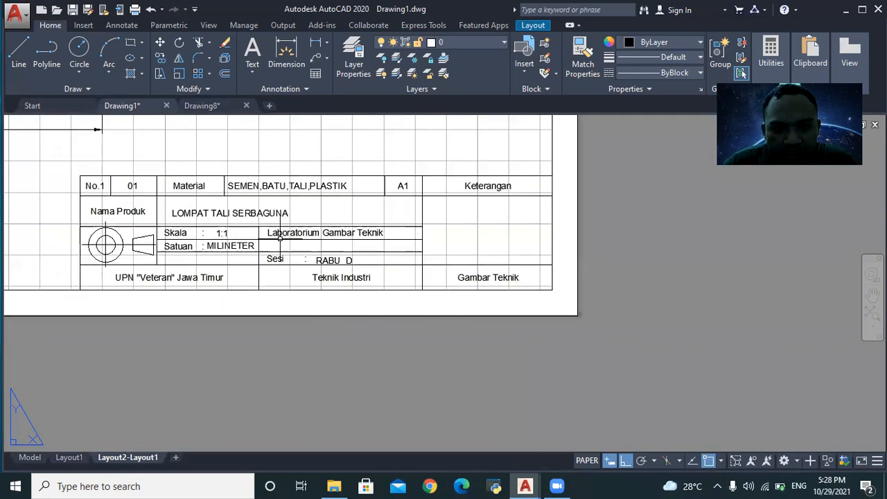
left_click(210, 106)
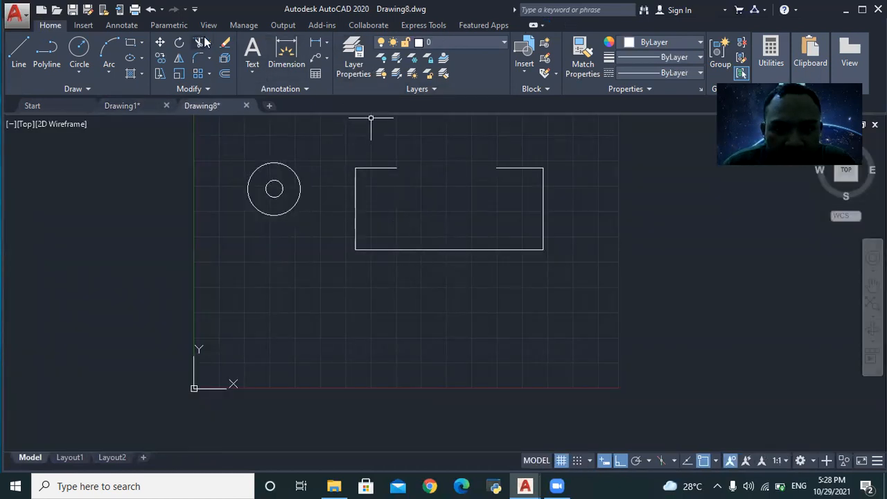
- Place the student's full name as vertical single-line text below the circle
left_click(253, 72)
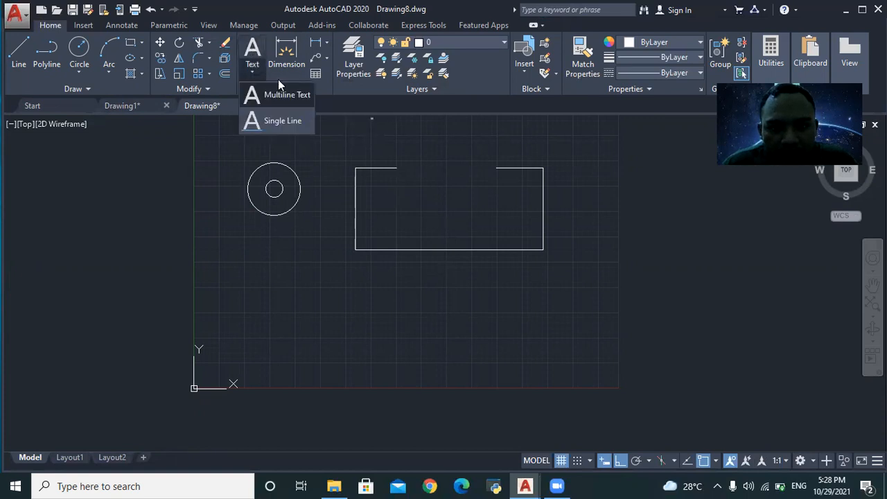
left_click(299, 120)
left_click(268, 287)
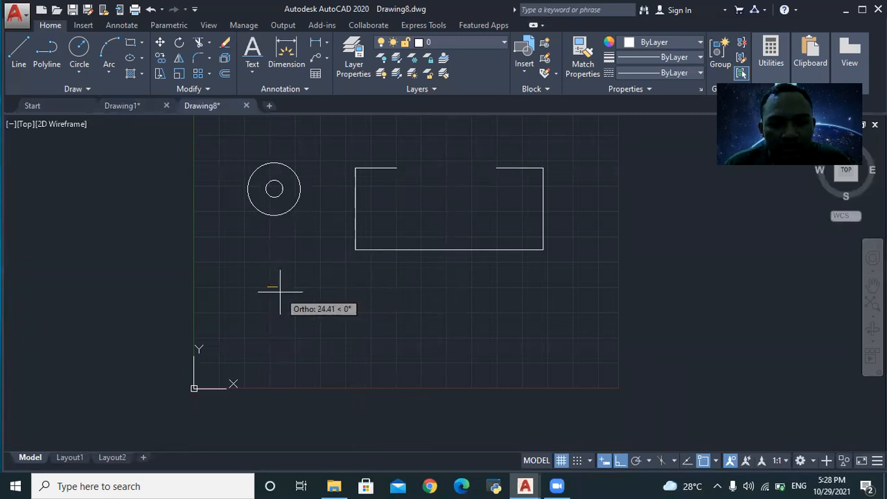
scroll(276, 297, "up", 4)
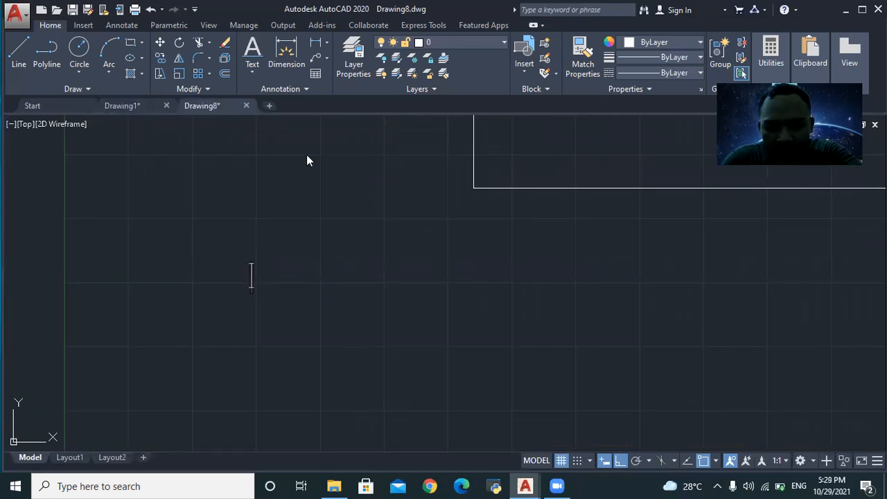
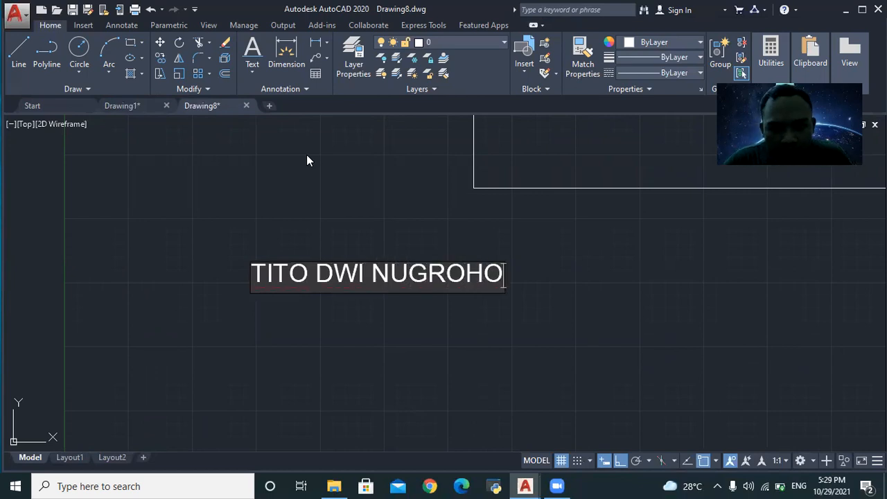
left_click(357, 226)
scroll(362, 226, "down", 2)
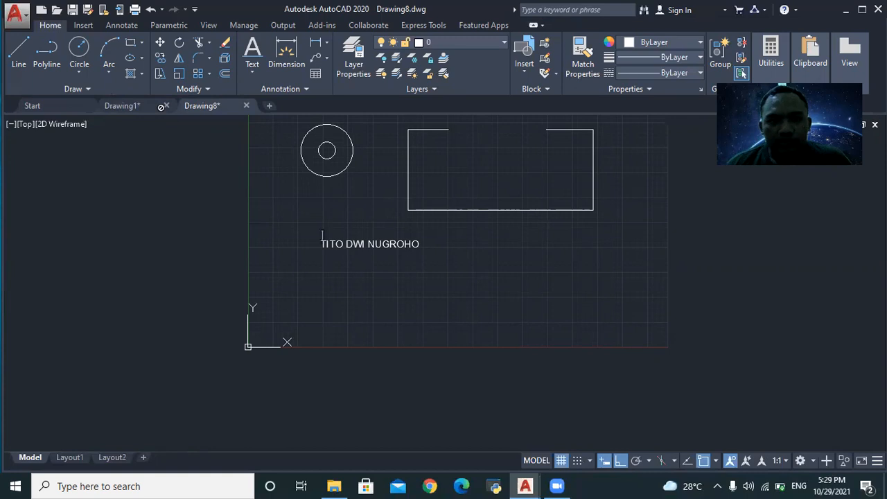
key("Return")
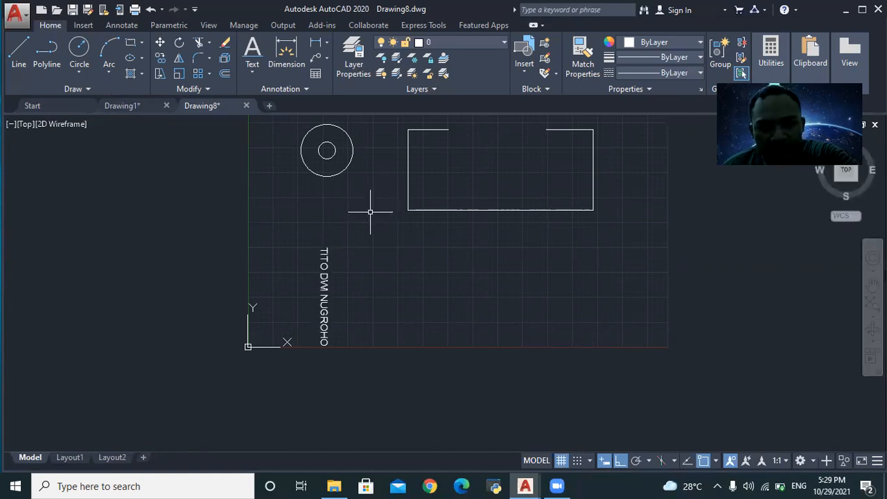
- Switch to Drawing1 and zoom over its Layout2-Layout1 title block
left_click(134, 102)
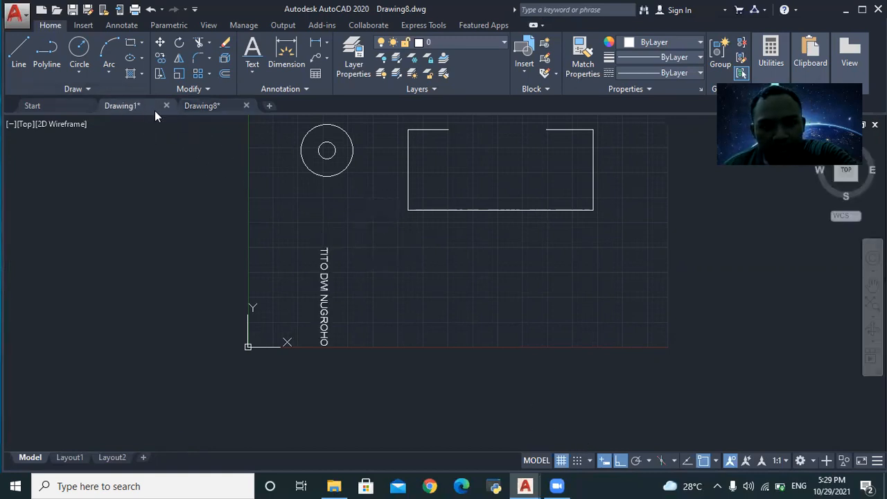
scroll(354, 222, "up", 2)
scroll(347, 217, "down", 5)
scroll(43, 159, "up", 7)
scroll(246, 152, "down", 6)
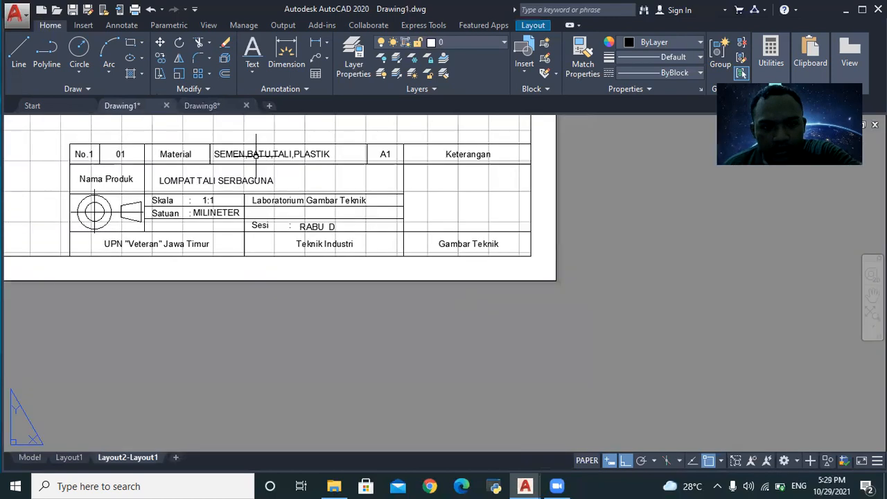
- Return to Drawing8 and zoom to view the circles, open rectangle and vertical name
left_click(212, 107)
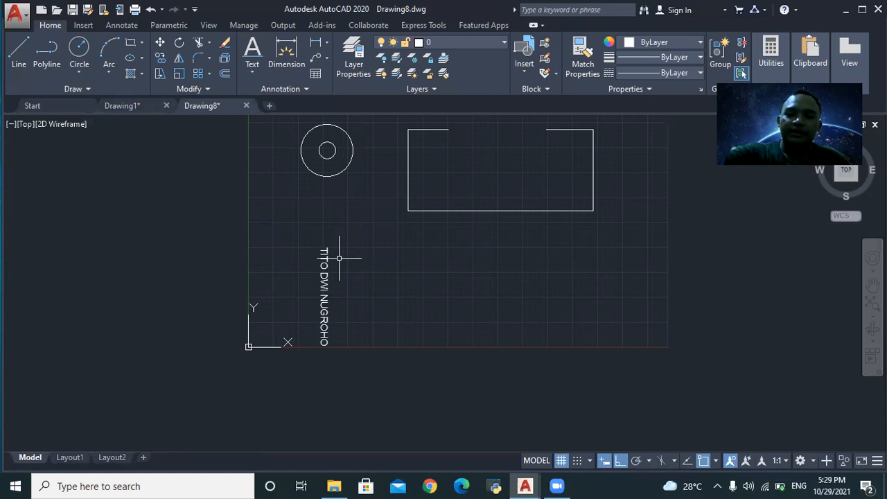
scroll(343, 257, "up", 5)
scroll(472, 267, "down", 3)
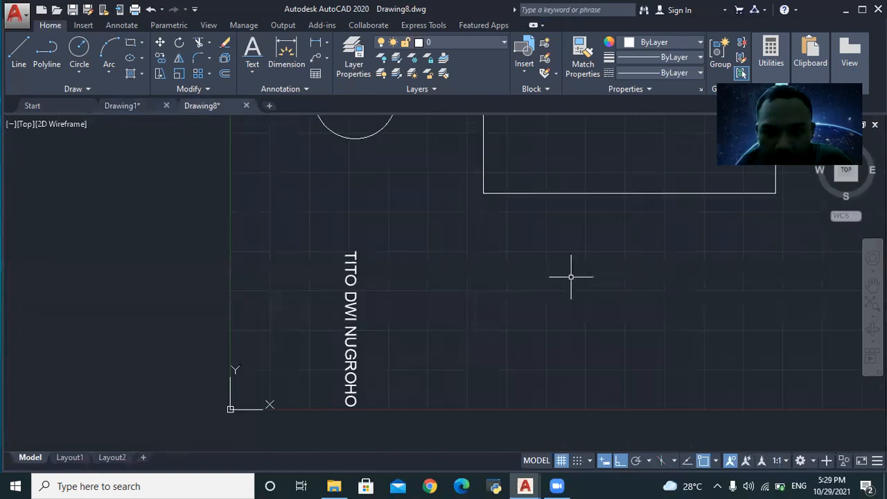
- Draw a 6-sided polygon, inscribed in a circle, to the right of the name text
type("POLIGON")
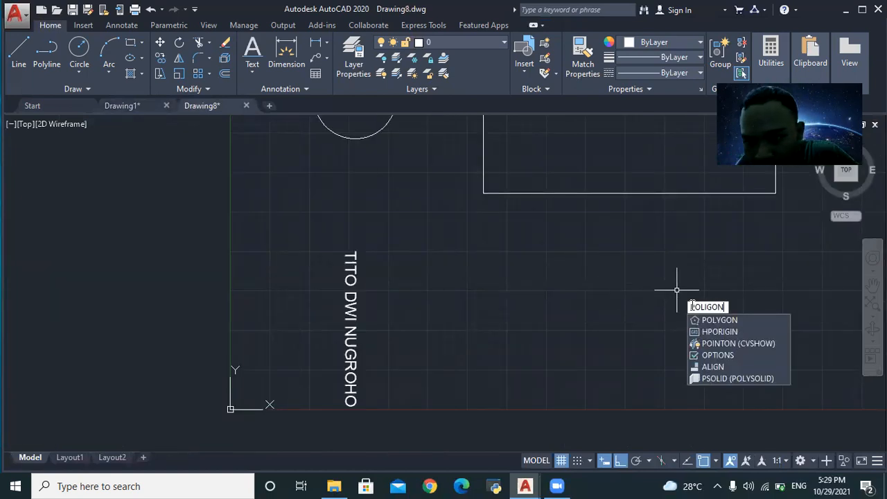
key("Return")
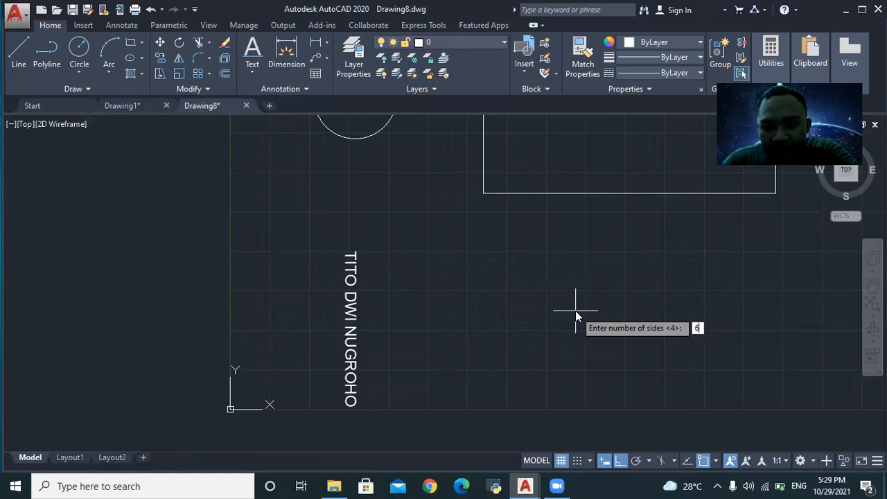
key("Return")
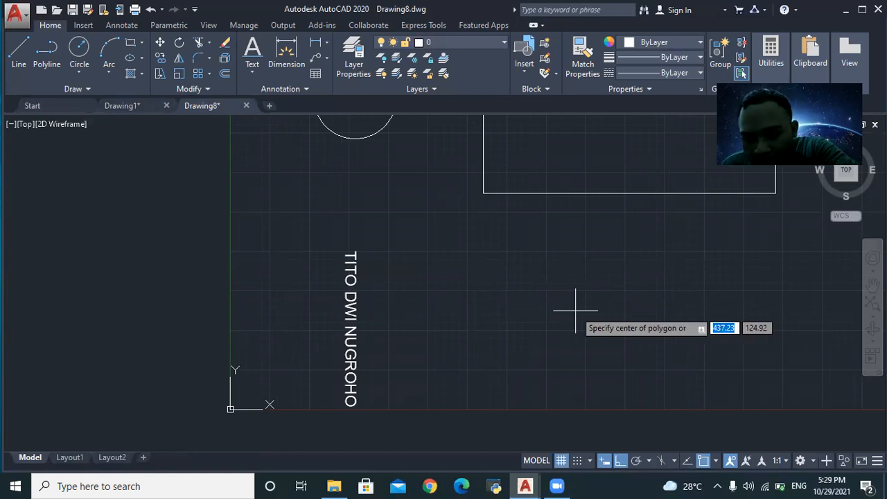
left_click(494, 259)
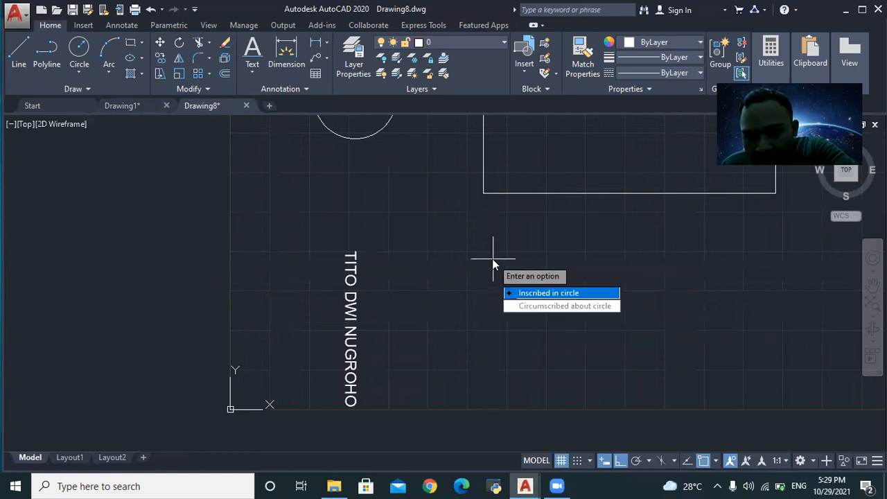
left_click(567, 292)
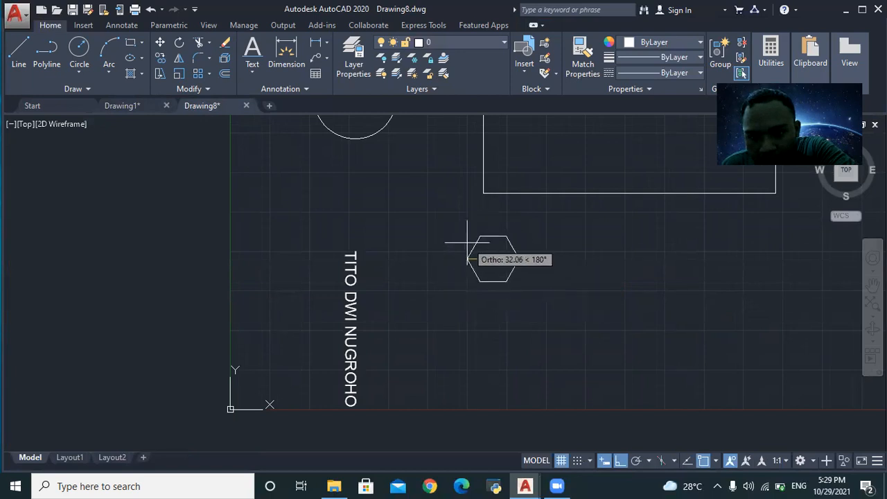
left_click(435, 238)
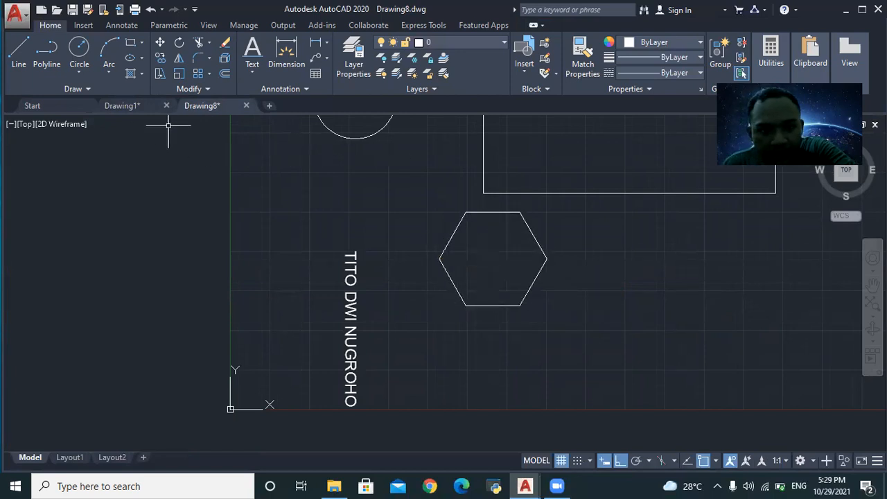
left_click(131, 108)
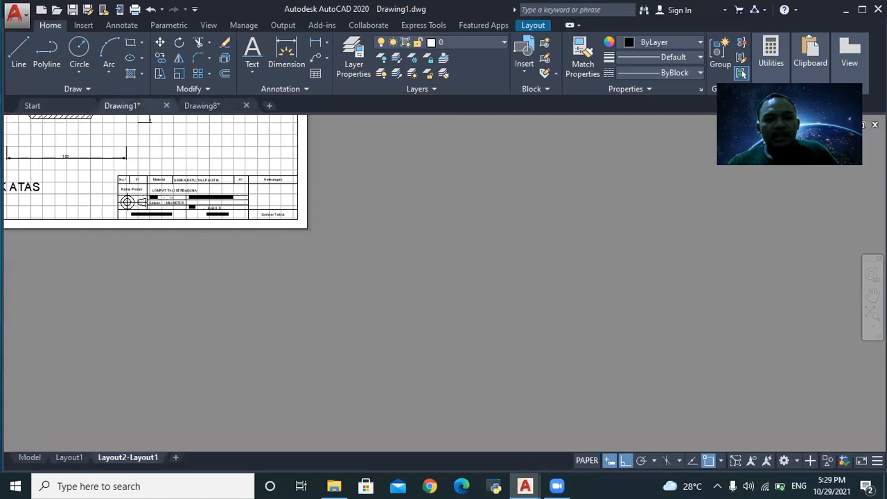
scroll(61, 225, "down", 2)
scroll(124, 187, "down", 3)
scroll(14, 178, "up", 3)
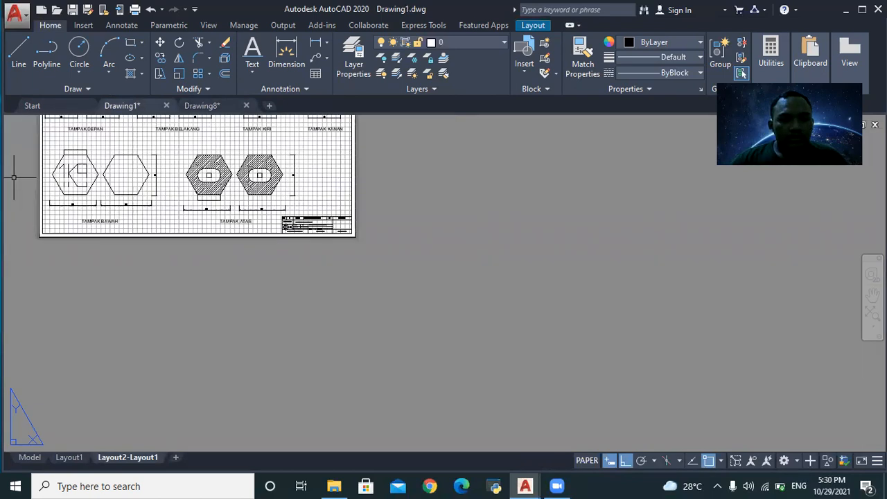
scroll(198, 171, "down", 1)
scroll(198, 171, "up", 1)
scroll(197, 172, "up", 2)
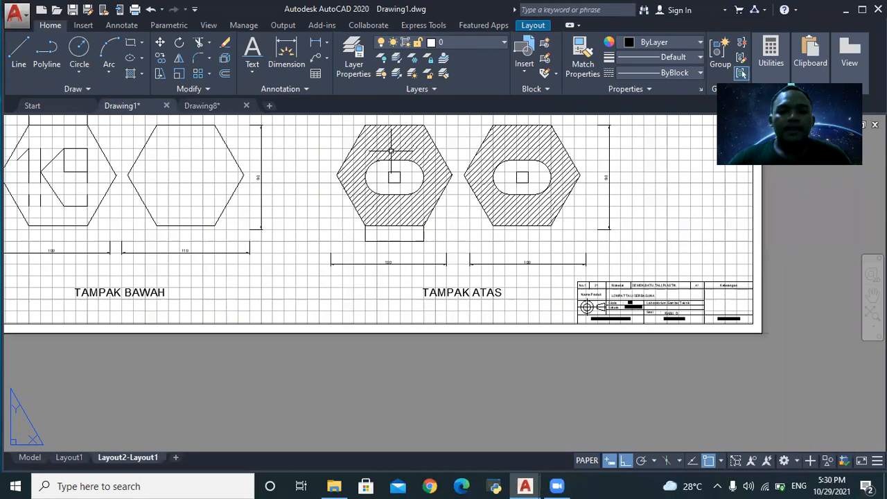
scroll(148, 203, "down", 2)
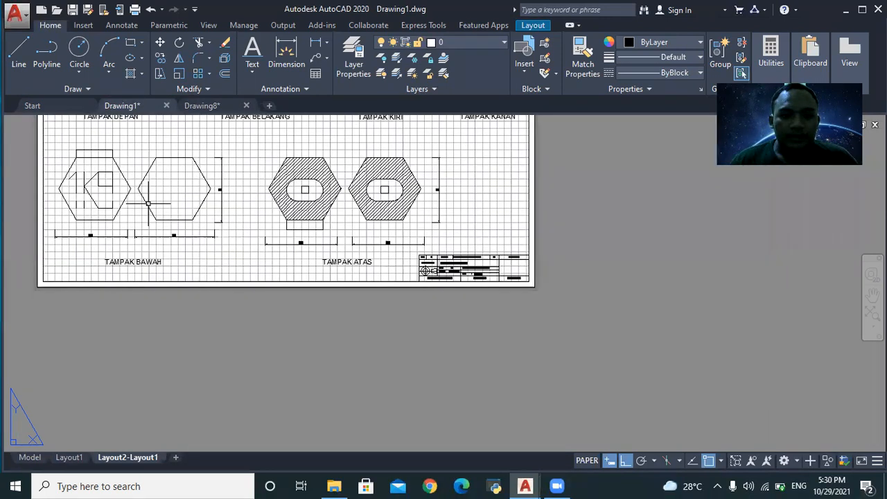
scroll(84, 165, "up", 4)
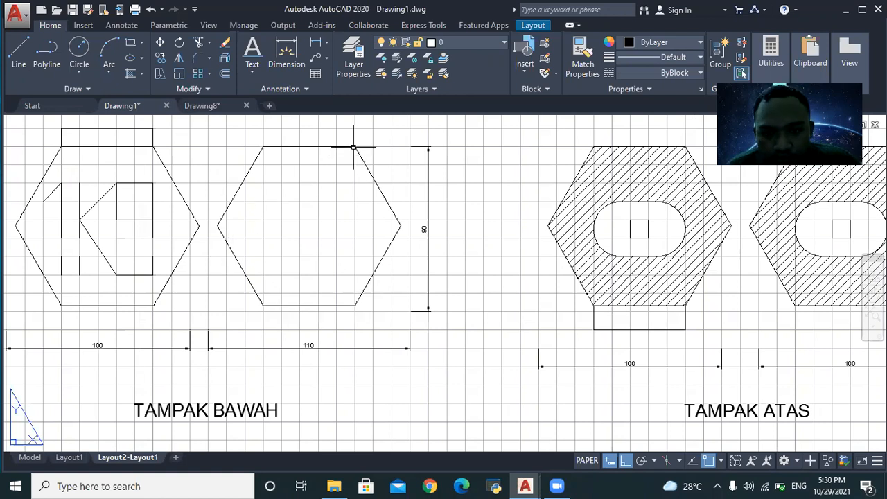
scroll(336, 235, "down", 2)
scroll(321, 231, "up", 2)
scroll(321, 231, "down", 3)
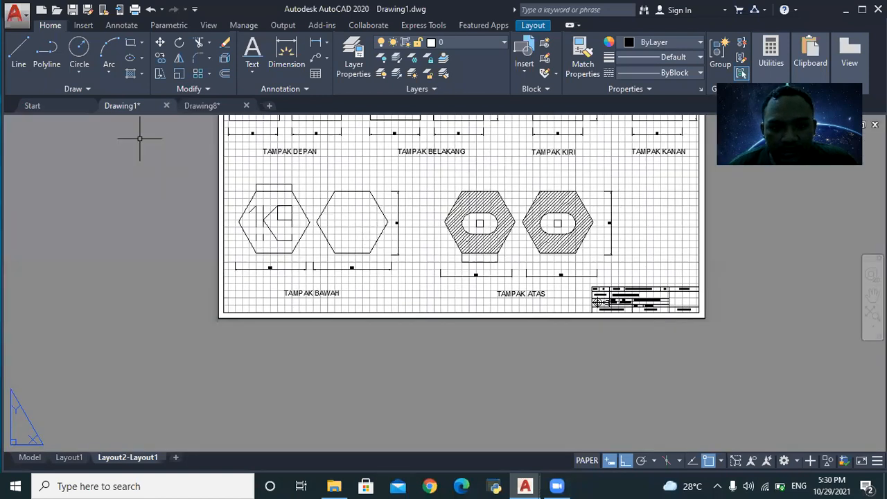
left_click(194, 104)
- Select the hexagon, accidentally stretching its right vertex into a flat vertical side
scroll(552, 250, "up", 2)
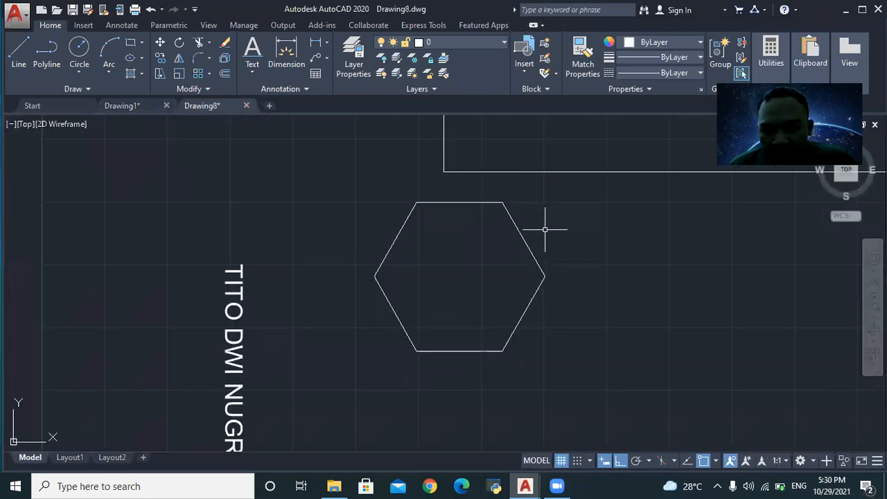
left_click(379, 200)
left_click(553, 368)
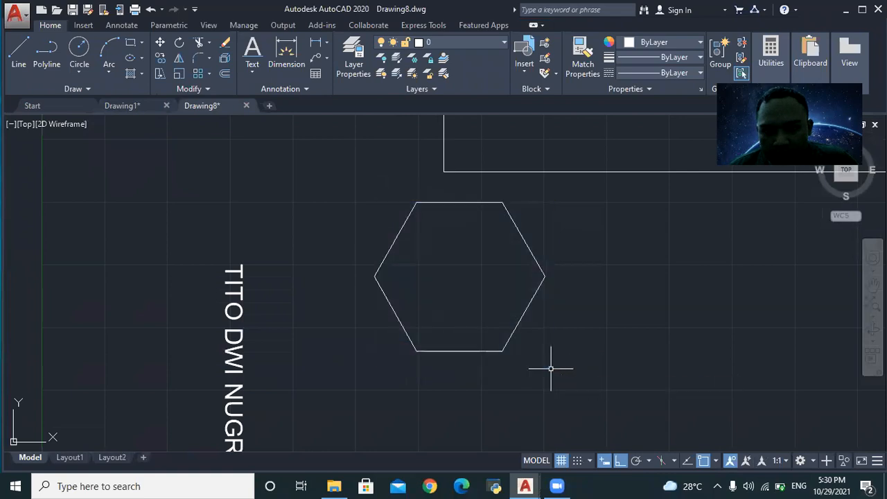
left_click(545, 271)
left_click(545, 273)
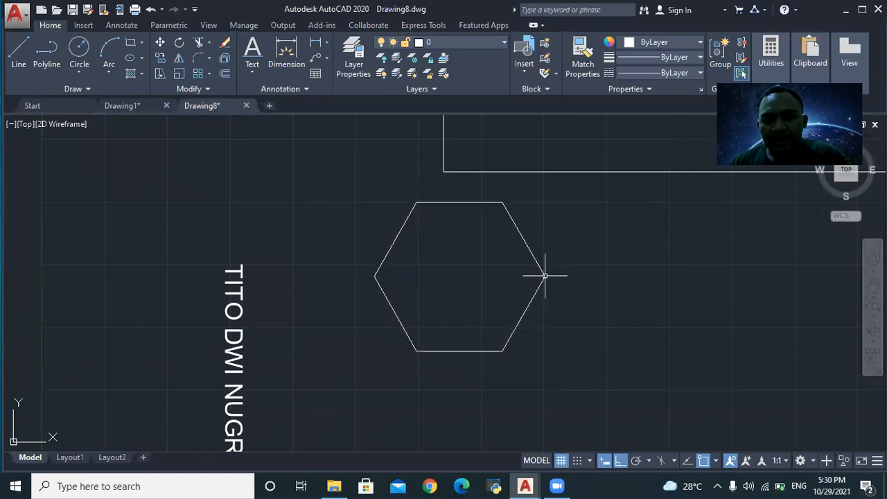
left_click(546, 275)
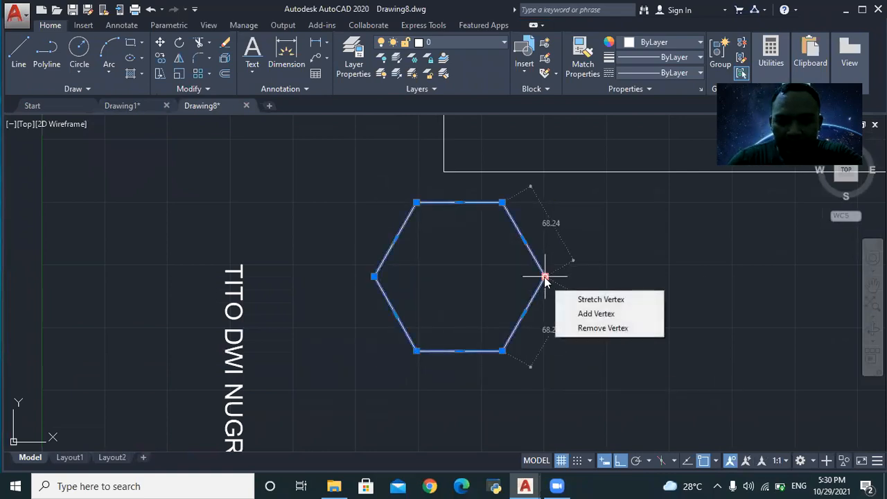
left_click(546, 277)
key("Escape")
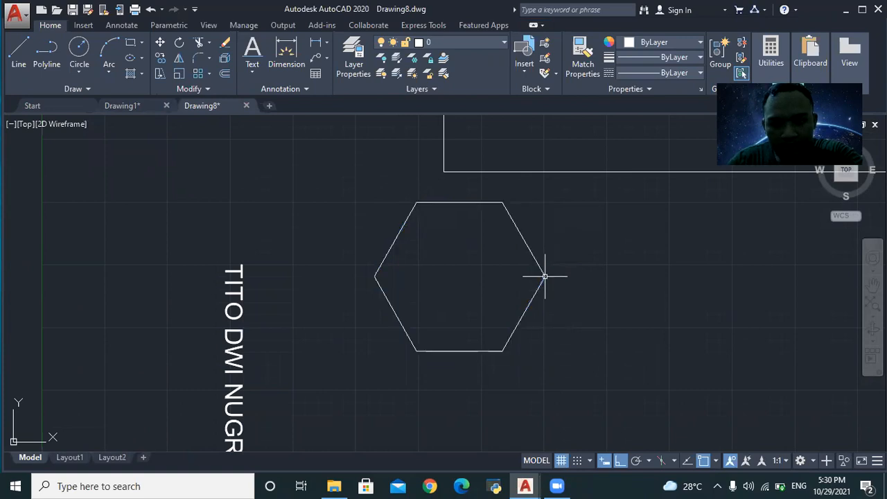
left_click(545, 277)
mouse_move(545, 276)
type("rAS")
key("Escape")
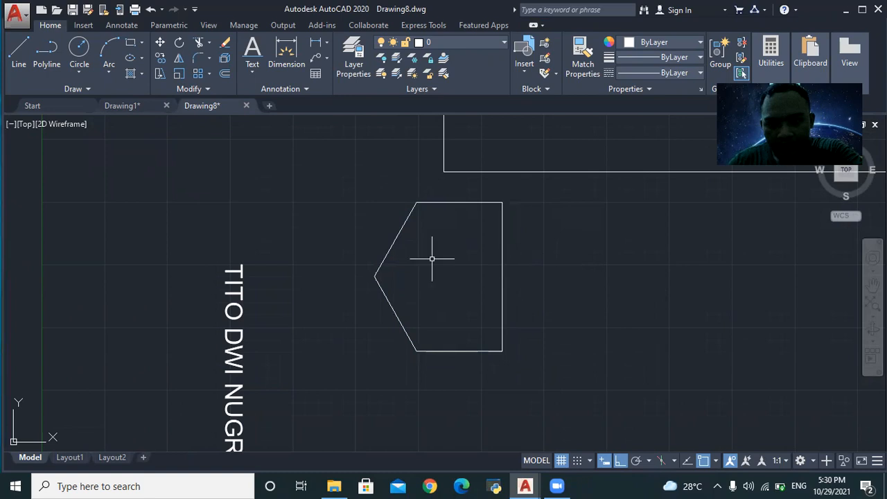
- Window-select the altered hexagon and remove it with ERASE
left_click(374, 192)
left_click(541, 369)
left_click(379, 192)
type("`")
key("Escape")
left_click(365, 188)
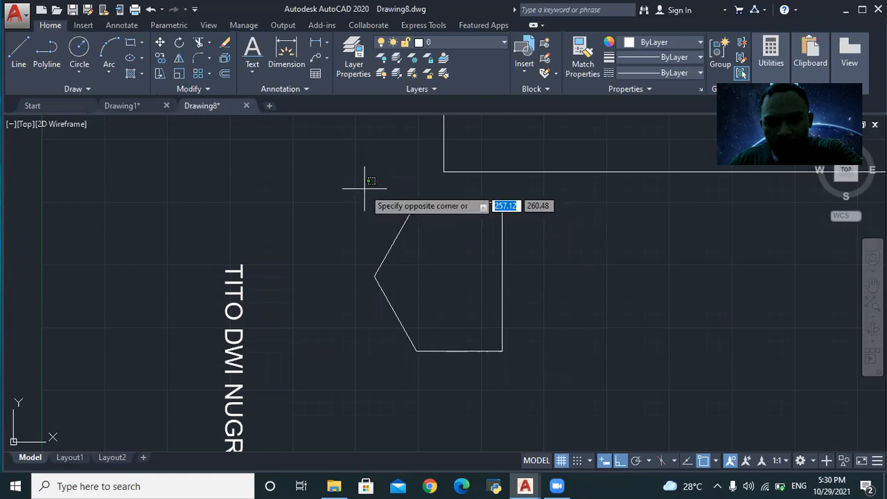
left_click(524, 387)
type("ERASE")
key("Return")
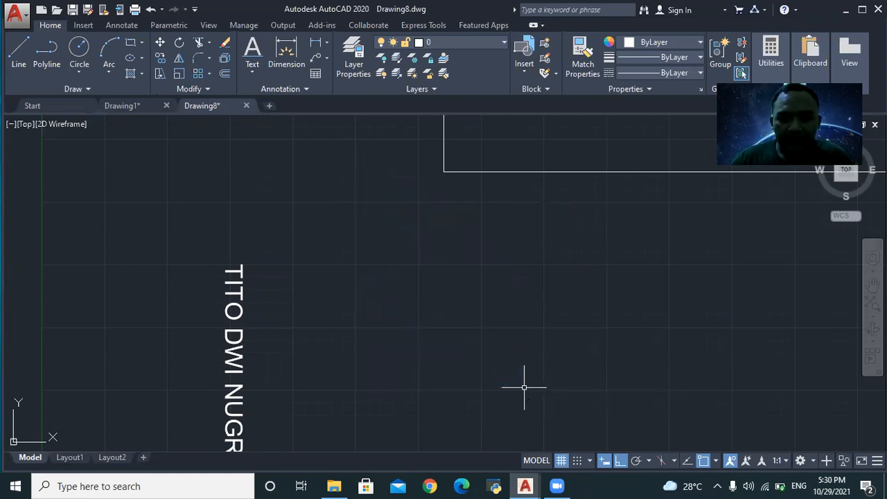
- Draw a six-sided polygon inscribed in a circle, centred just right of the vertical name text
type("PLIGON")
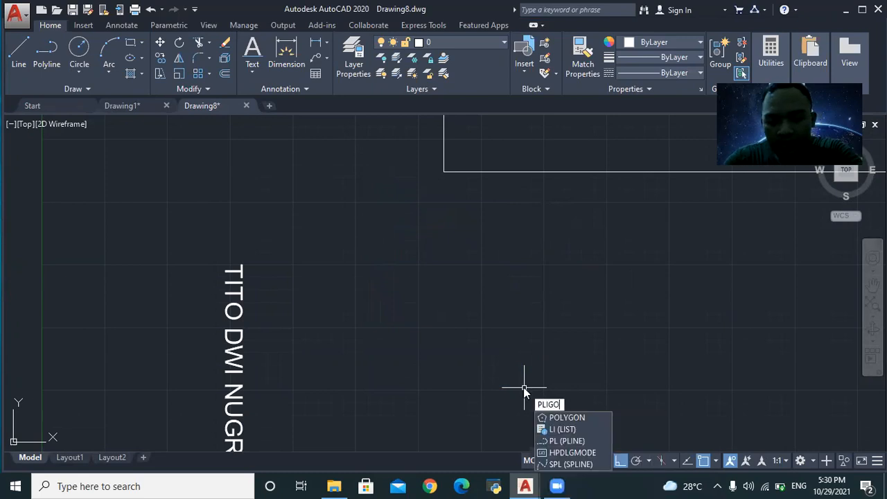
left_click(575, 419)
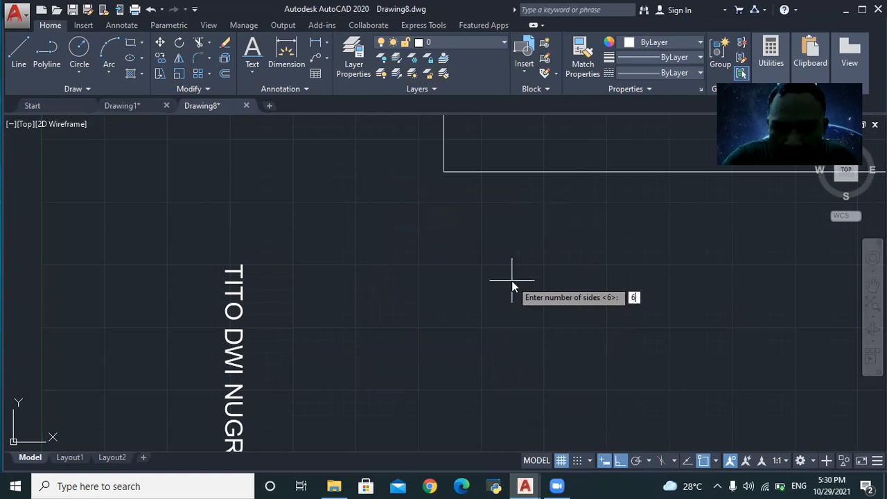
type("6")
key("Return")
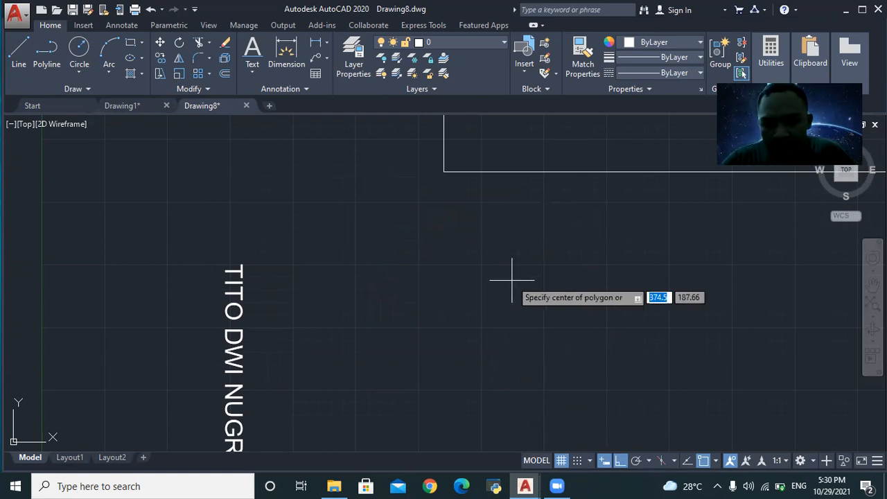
left_click(359, 279)
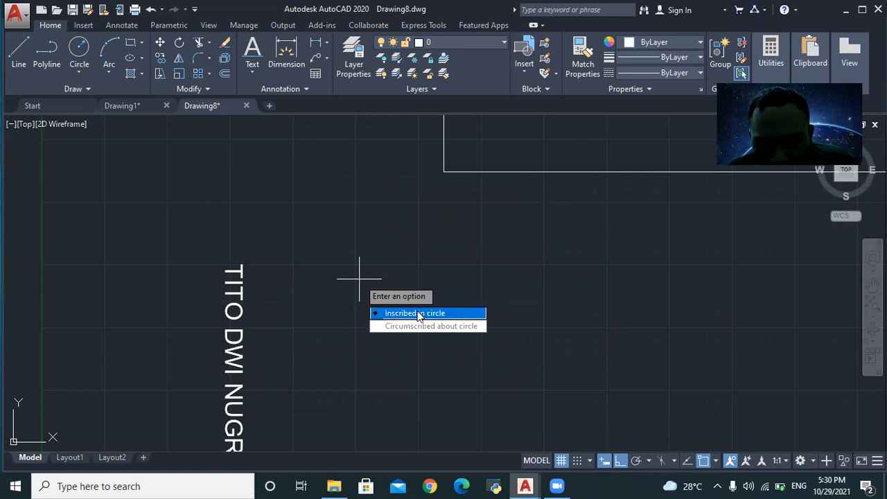
left_click(430, 315)
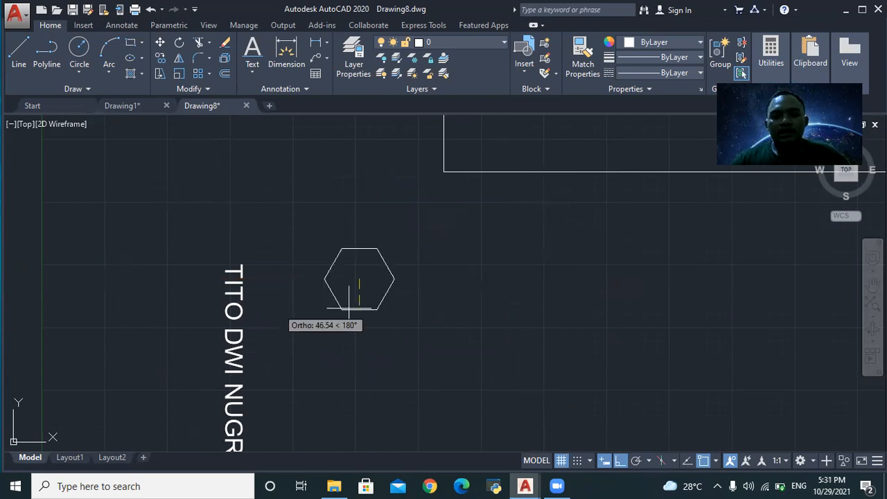
left_click(283, 278)
scroll(289, 270, "down", 3)
scroll(305, 271, "up", 3)
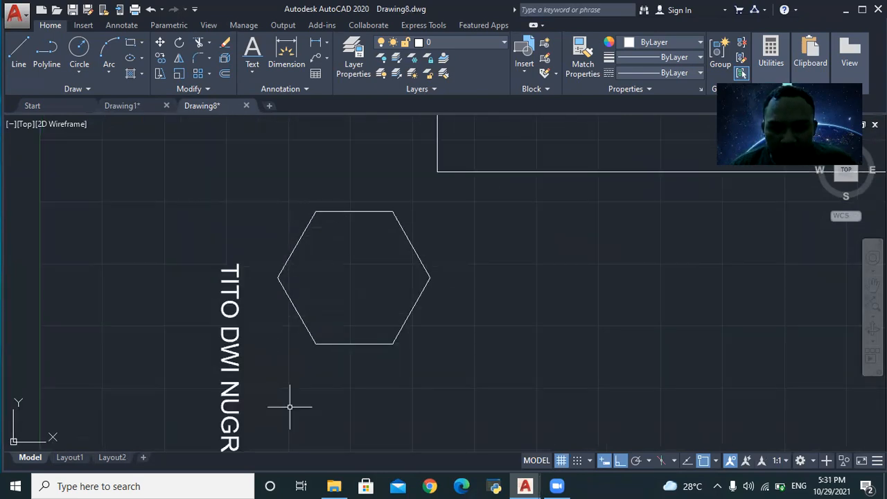
- Bring up Drawing1's reference layout sheet and zoom in on it
left_click(130, 106)
scroll(298, 347, "up", 2)
scroll(215, 194, "up", 2)
- Switch to Drawing8's model space and zoom around the new geometry
scroll(203, 181, "down", 4)
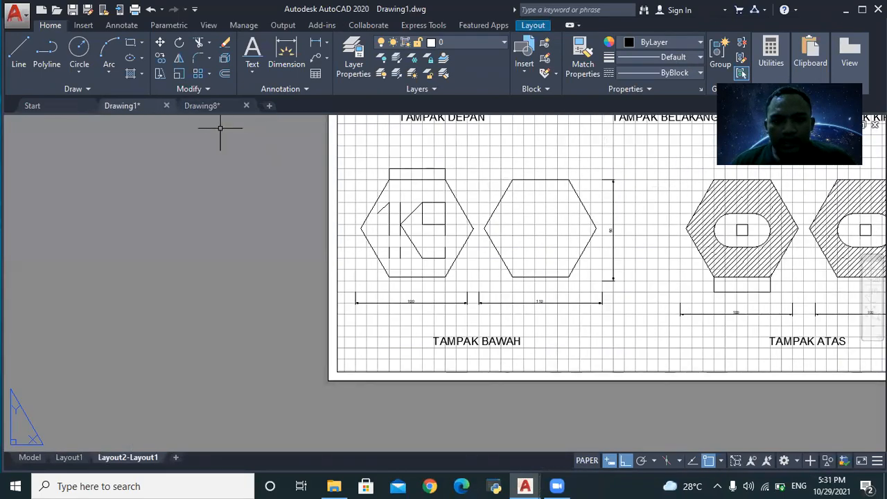
left_click(199, 107)
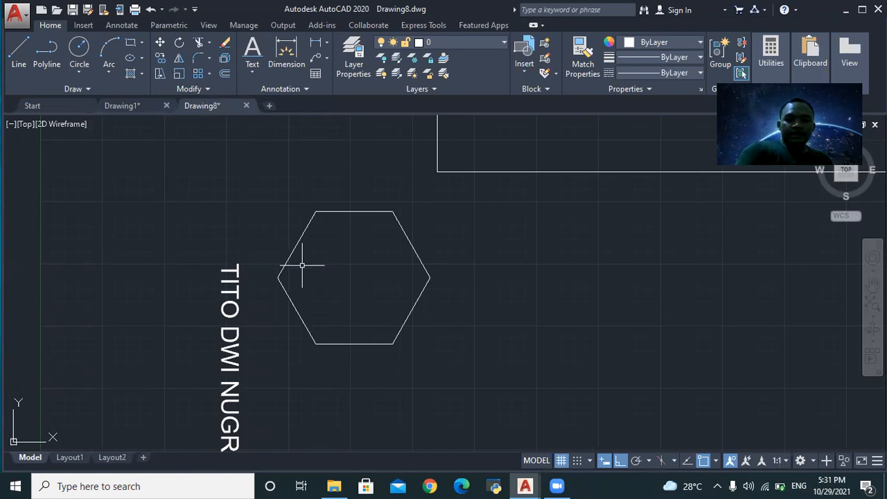
scroll(303, 265, "down", 2)
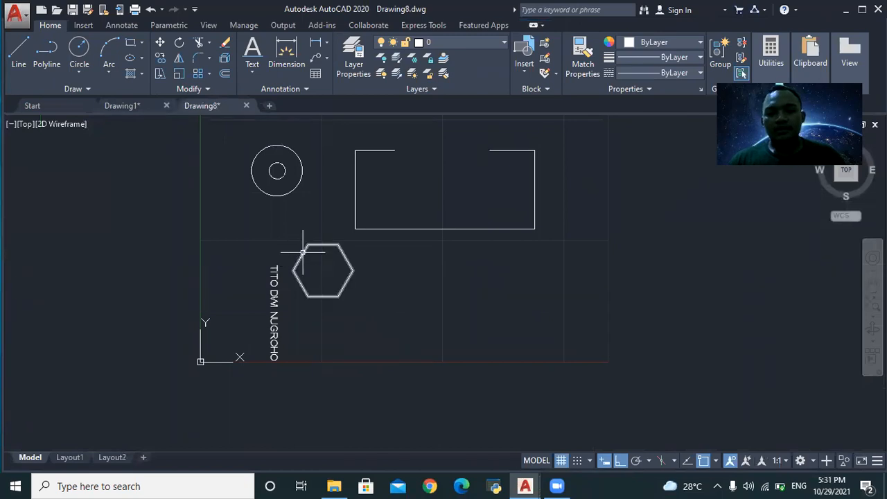
scroll(355, 251, "up", 2)
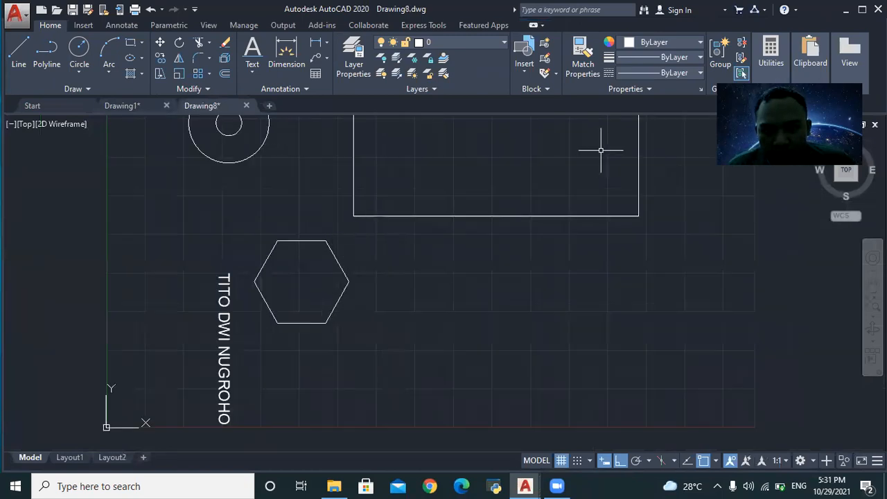
- Zoom around Drawing1's reference sheet to inspect its hexagon views
left_click(144, 104)
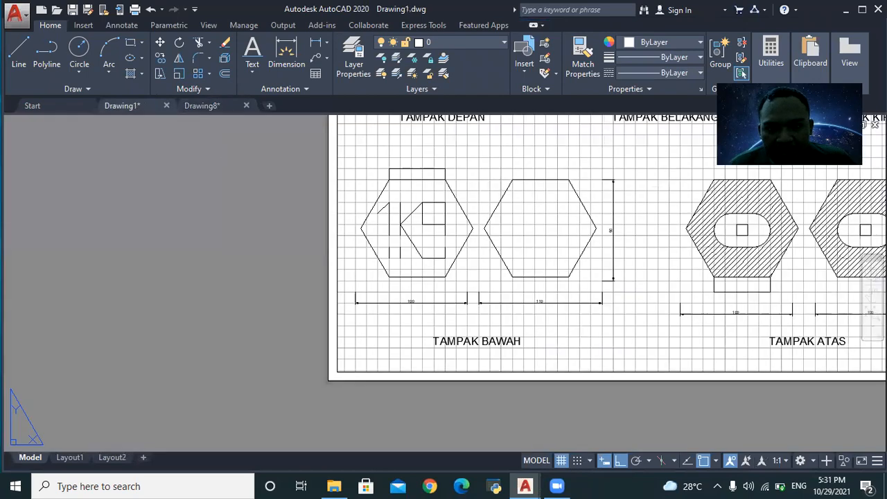
scroll(443, 303, "up", 1)
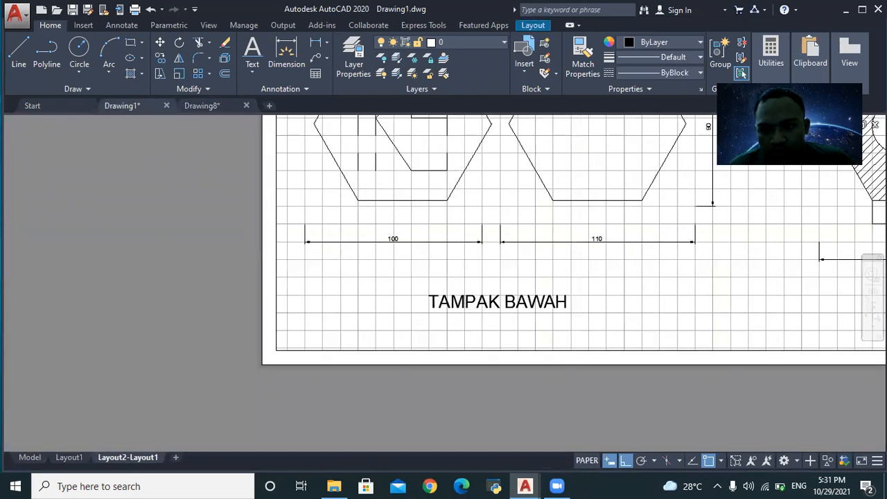
scroll(689, 201, "down", 3)
scroll(703, 177, "up", 5)
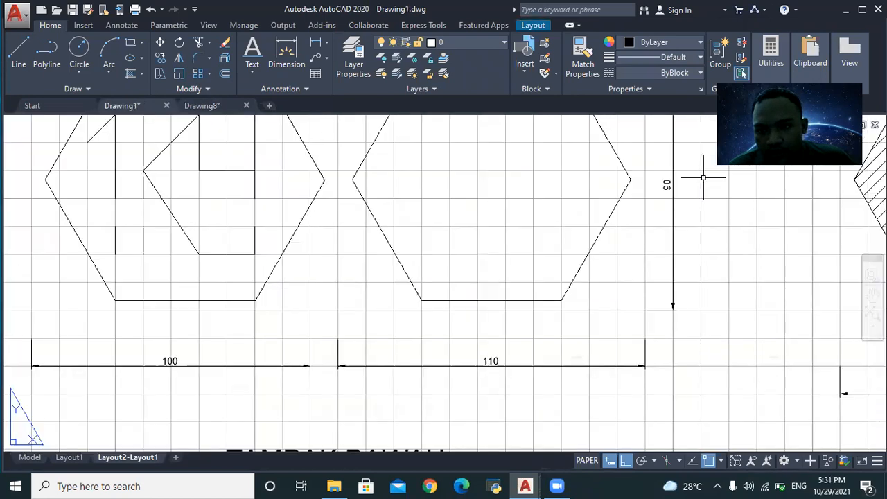
scroll(700, 174, "down", 9)
scroll(686, 166, "up", 10)
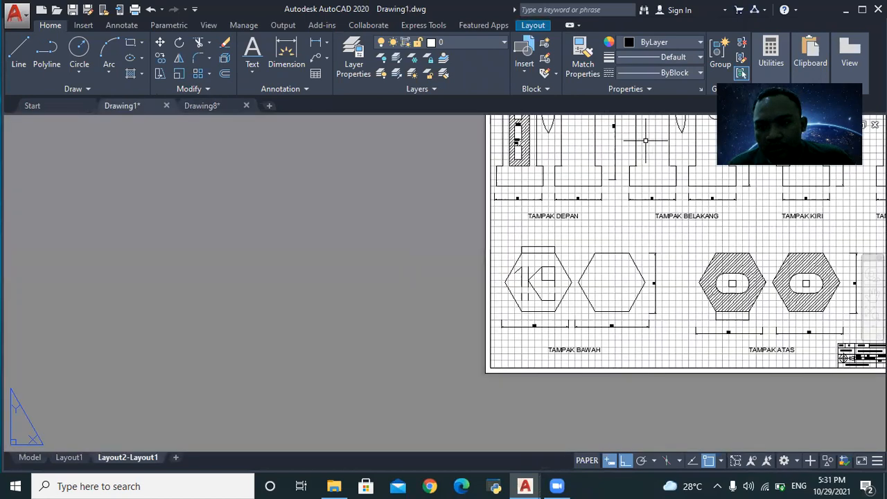
scroll(575, 196, "down", 4)
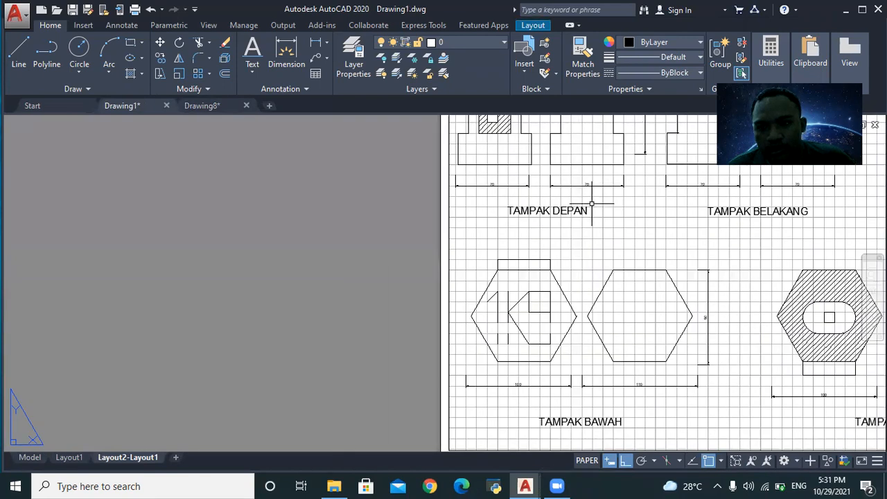
- Flip between Drawing8 and Drawing1, ending back on Drawing8
left_click(201, 106)
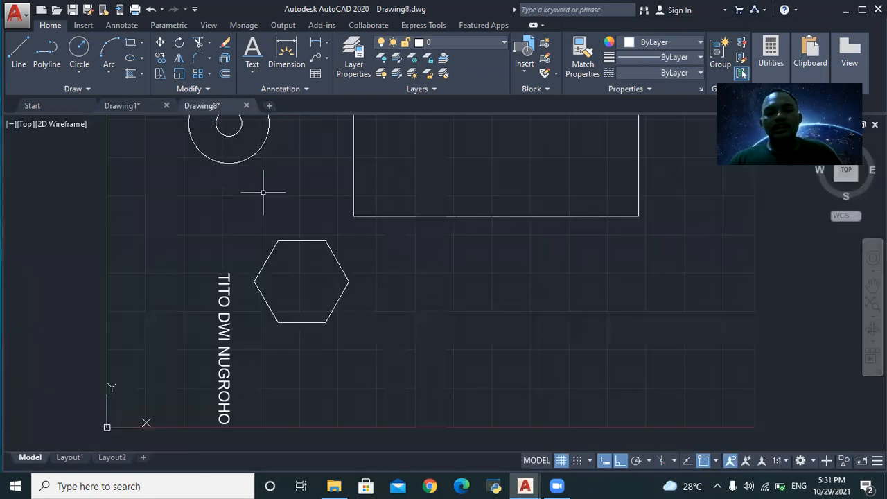
left_click(118, 106)
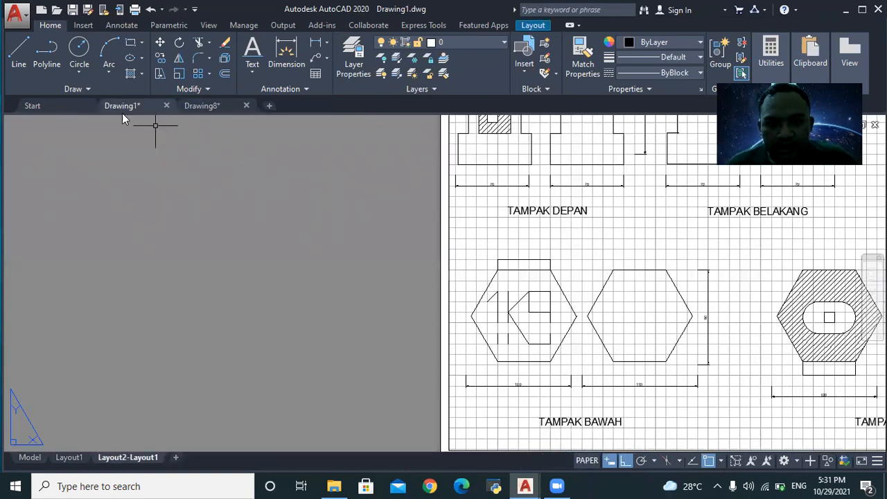
left_click(197, 103)
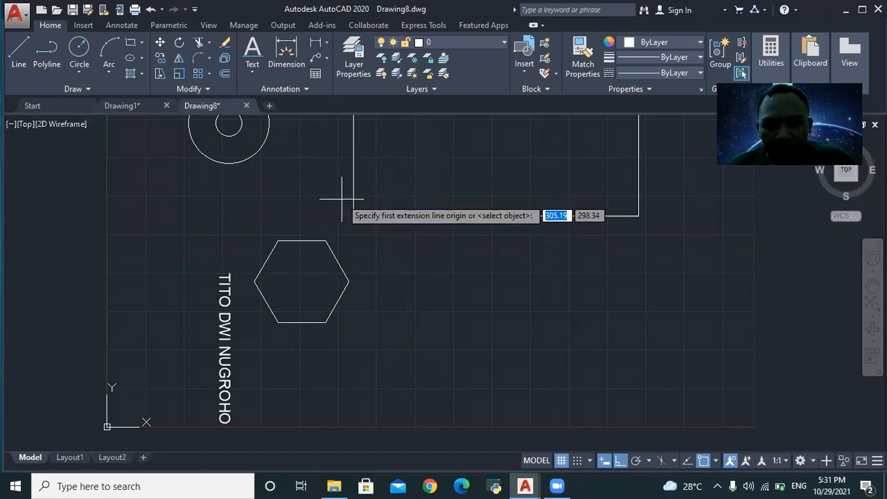
- Dimension the rectangle's bottom edge from lower-left to lower-right corner, reading 372.05
scroll(392, 145, "down", 4)
scroll(390, 146, "up", 6)
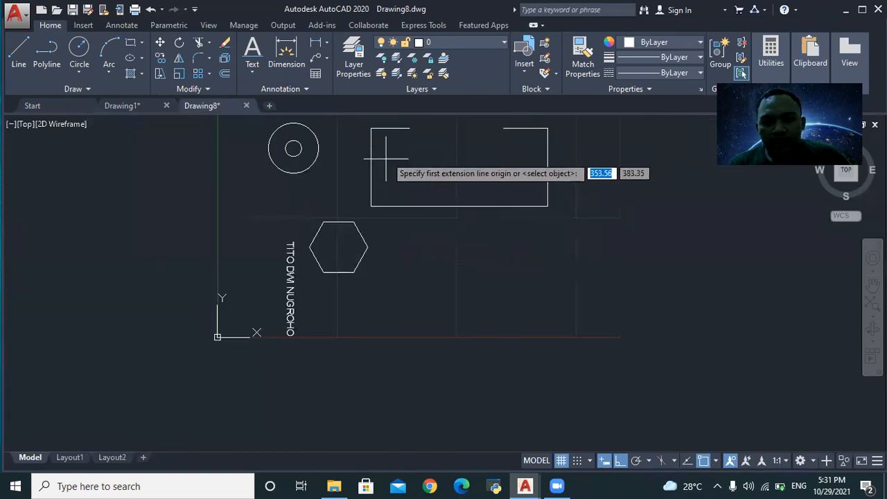
left_click(343, 290)
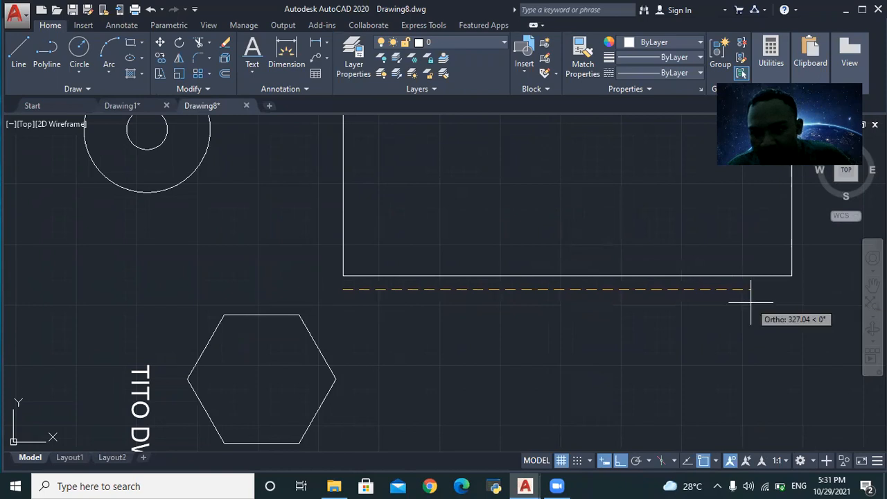
left_click(794, 289)
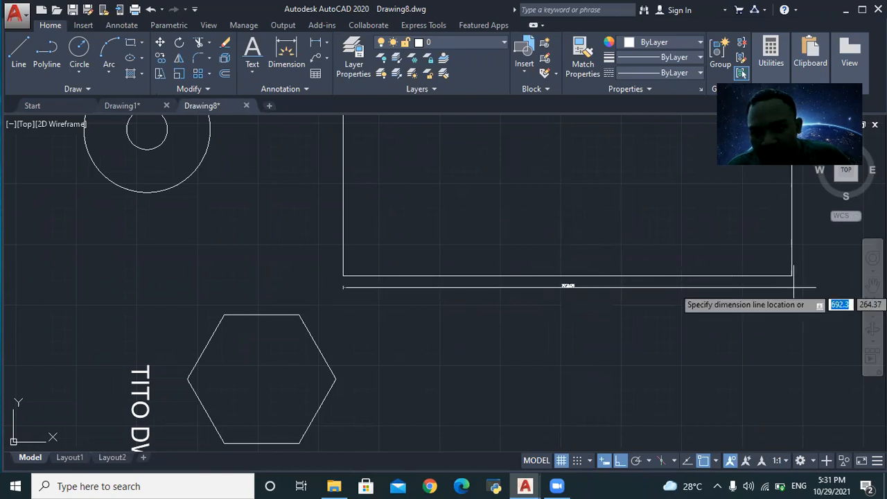
left_click(764, 302)
- Zoom around the result, then return to Drawing1's reference sheet
scroll(764, 302, "up", 5)
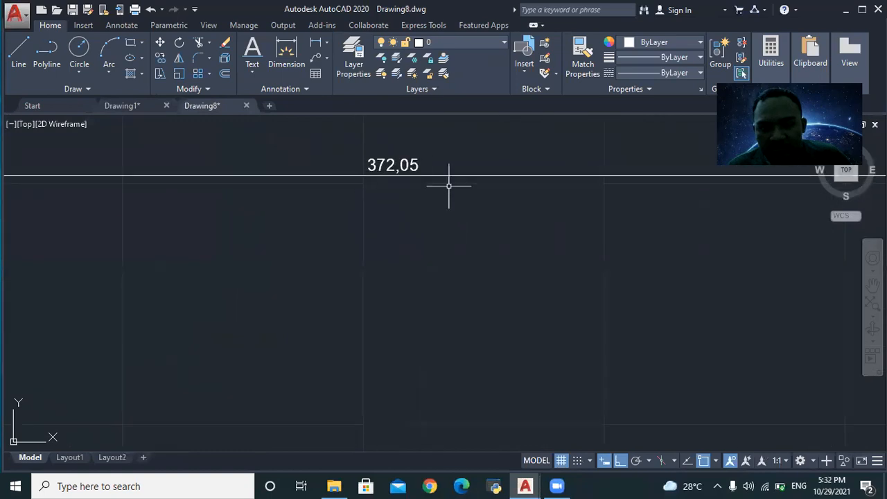
scroll(440, 185, "down", 8)
scroll(435, 162, "up", 8)
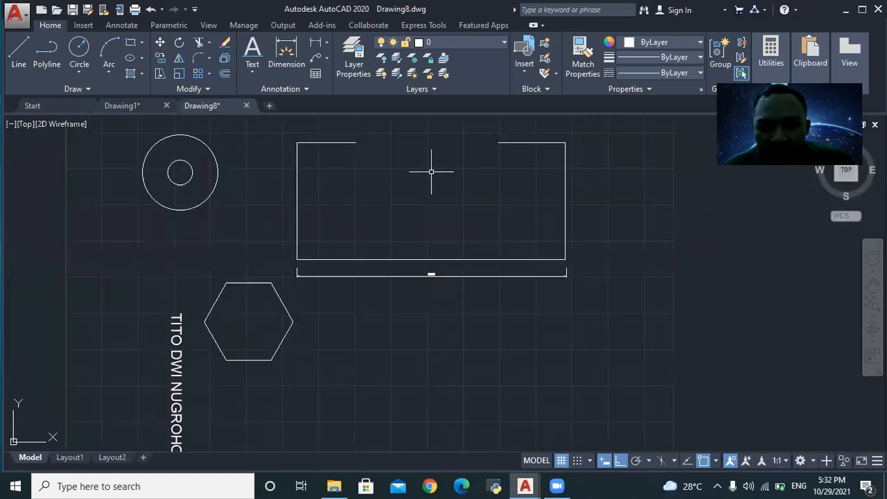
left_click(122, 105)
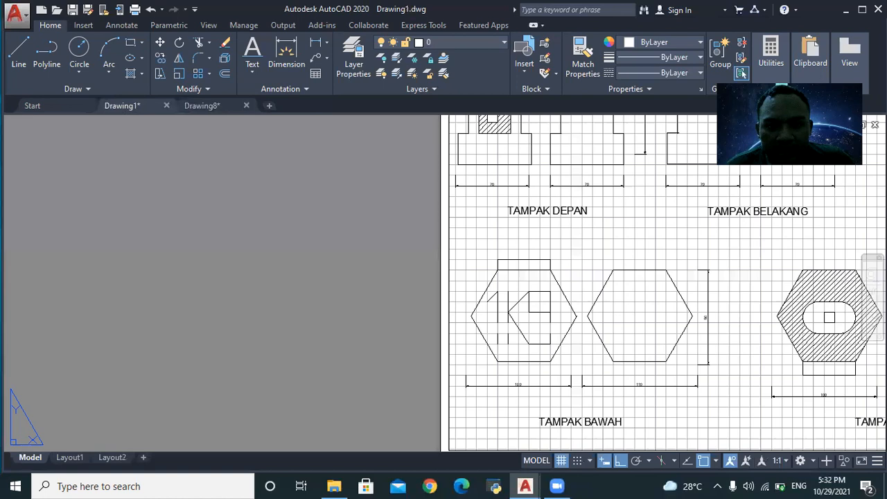
scroll(563, 192, "up", 4)
scroll(564, 190, "up", 4)
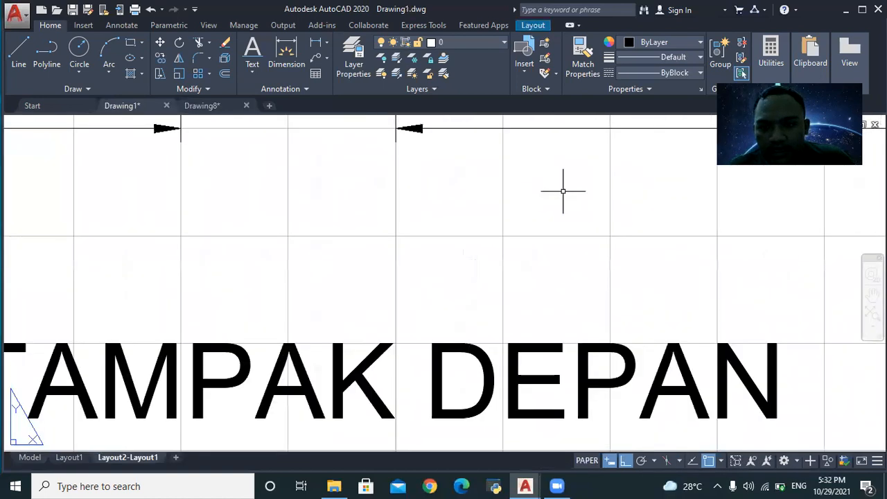
scroll(550, 160, "down", 2)
left_click(550, 152)
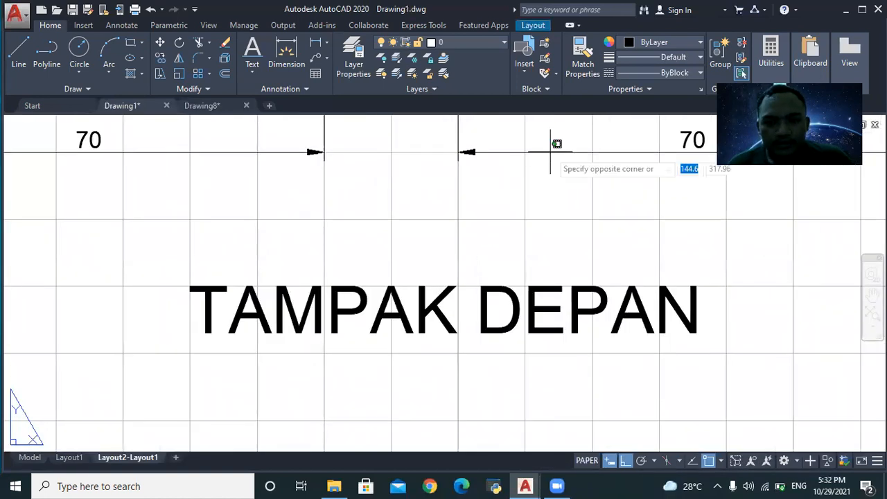
scroll(557, 146, "down", 5)
left_click(572, 212)
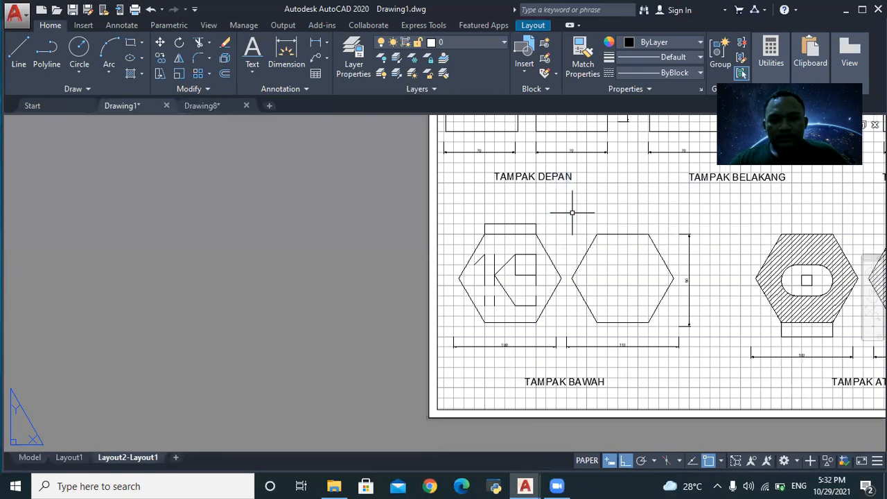
left_click(198, 106)
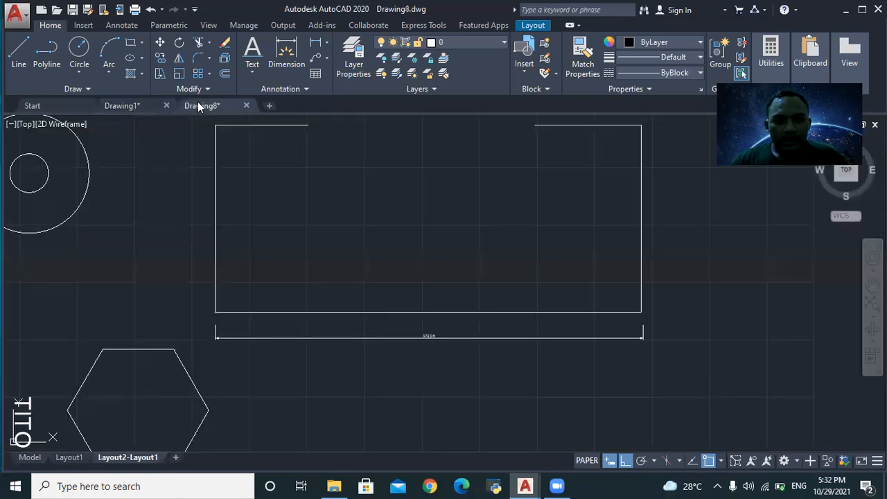
scroll(295, 200, "down", 2)
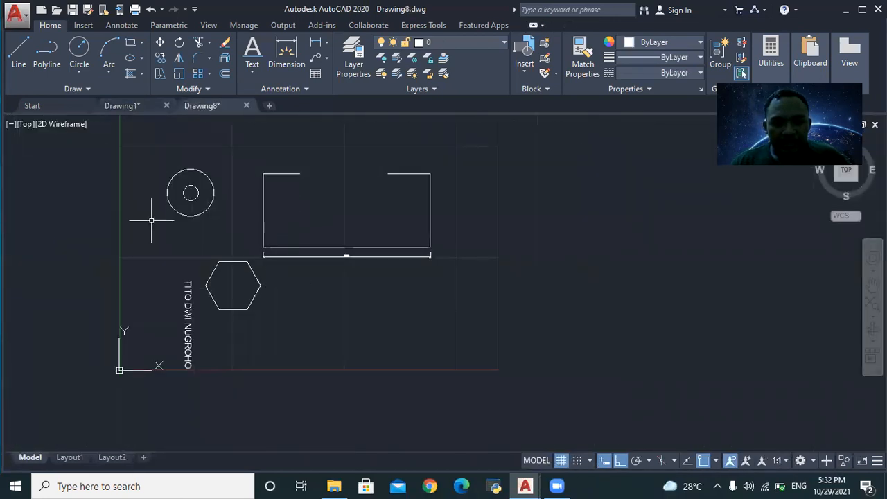
left_click(75, 463)
- Create a viewport on Layout1 spanning the sheet from lower-left to upper corner
scroll(262, 358, "down", 6)
scroll(239, 432, "up", 6)
scroll(217, 342, "down", 6)
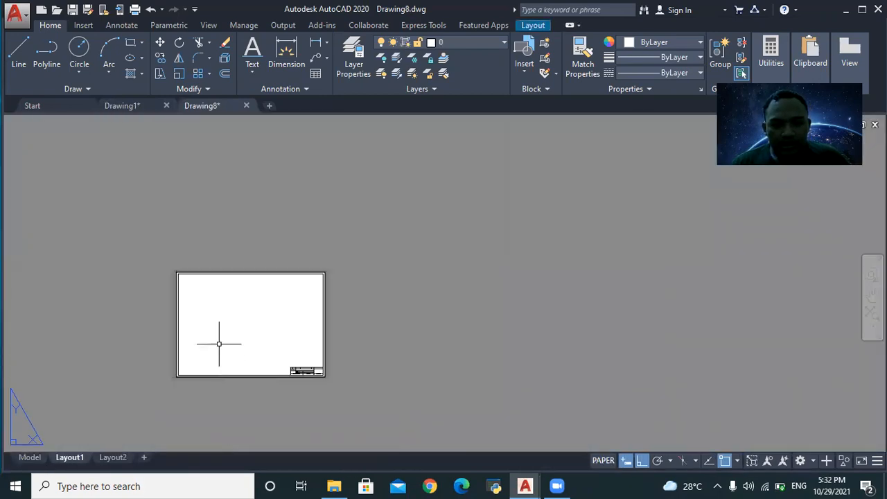
scroll(217, 342, "up", 4)
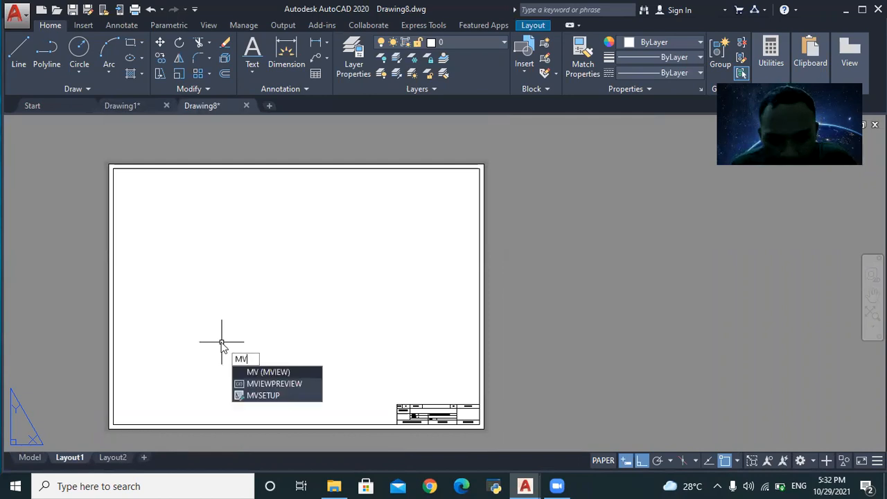
left_click(258, 372)
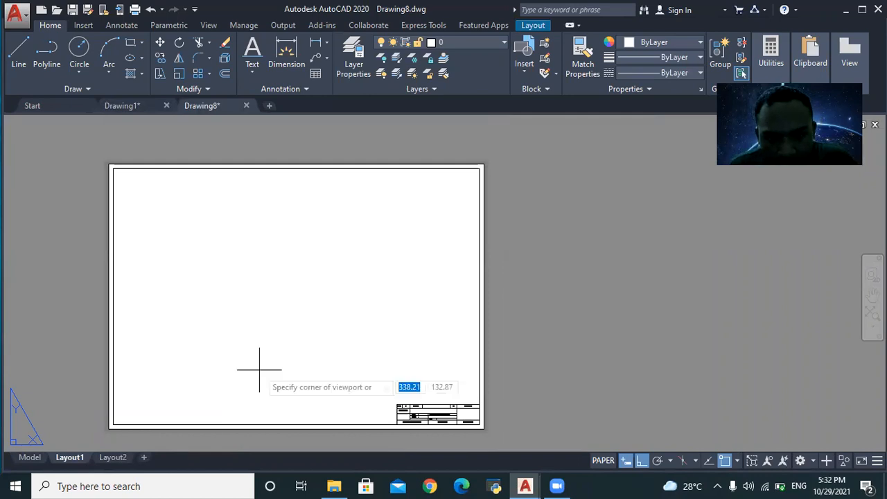
left_click(112, 424)
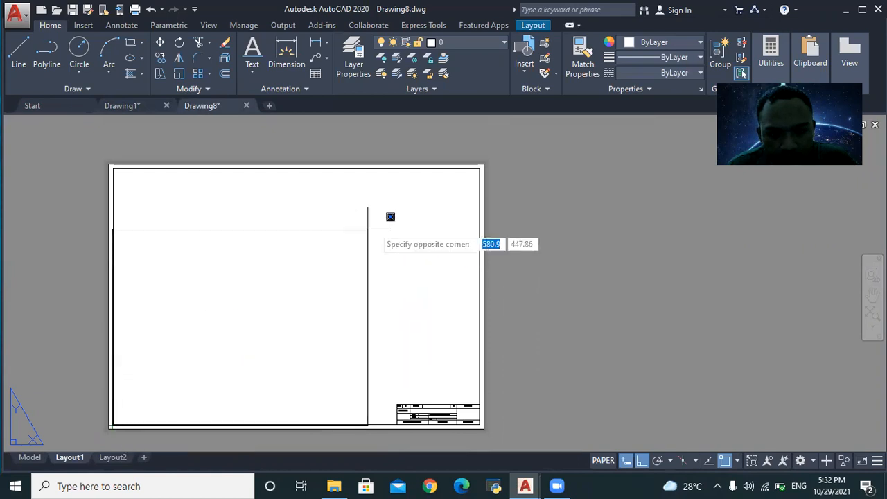
left_click(482, 165)
- Zoom the viewport to extents so it shows the circle, rectangle, hexagon and name text
scroll(402, 276, "up", 2)
scroll(398, 276, "down", 2)
scroll(409, 283, "up", 4)
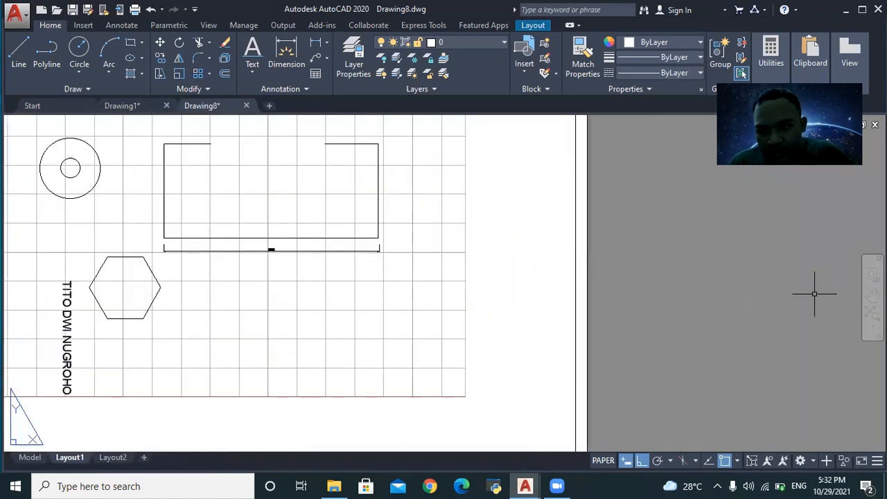
left_click(872, 315)
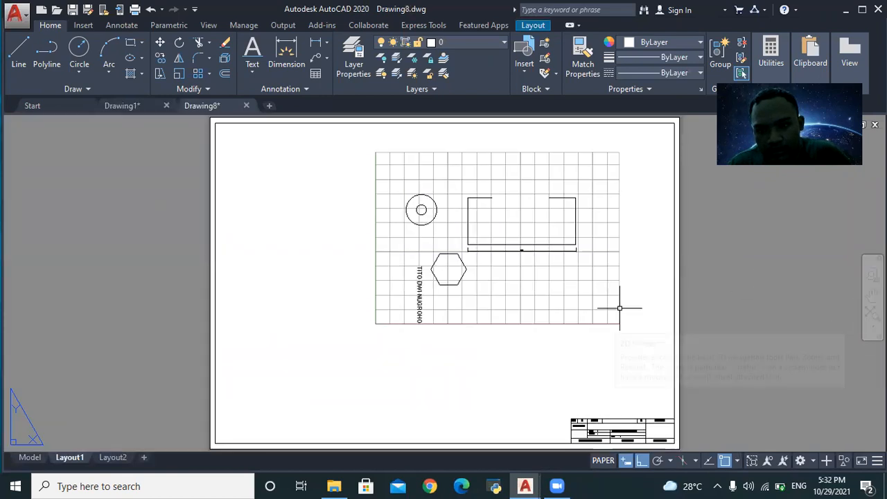
double_click(518, 276)
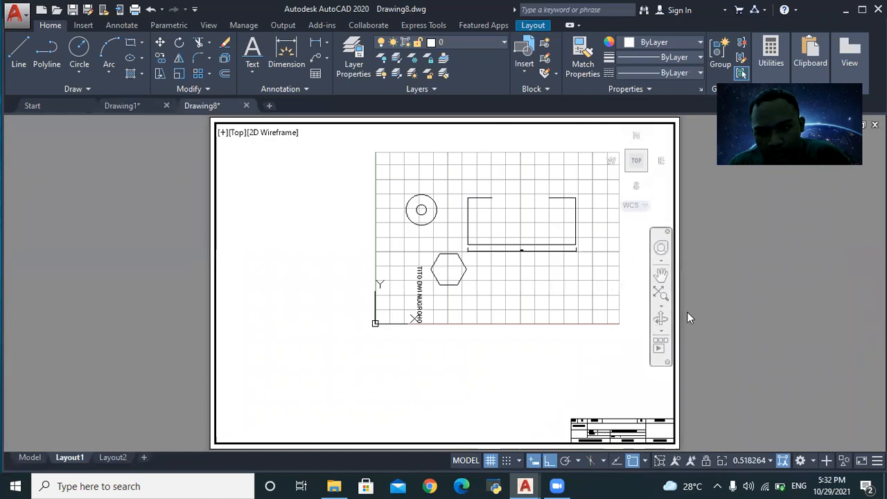
left_click(659, 296)
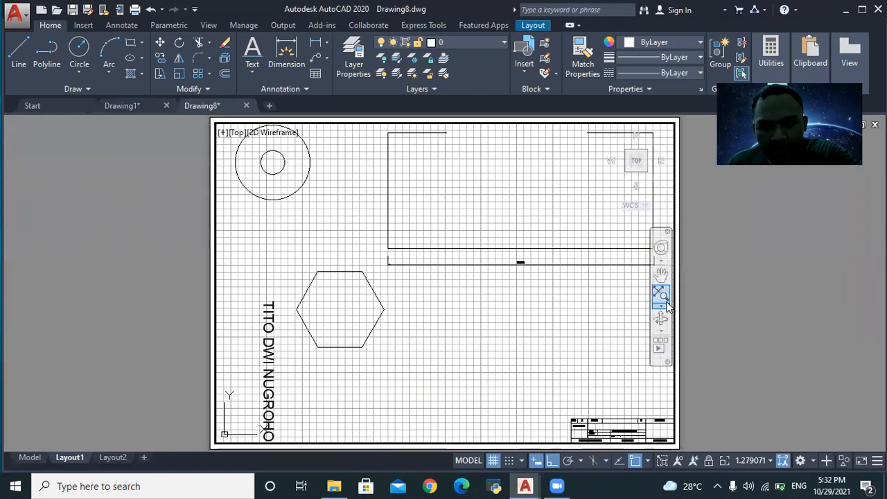
double_click(683, 297)
- Go back to Drawing1's Layout2-Layout1 reference sheet and zoom around it
scroll(687, 294, "down", 4)
scroll(531, 292, "up", 2)
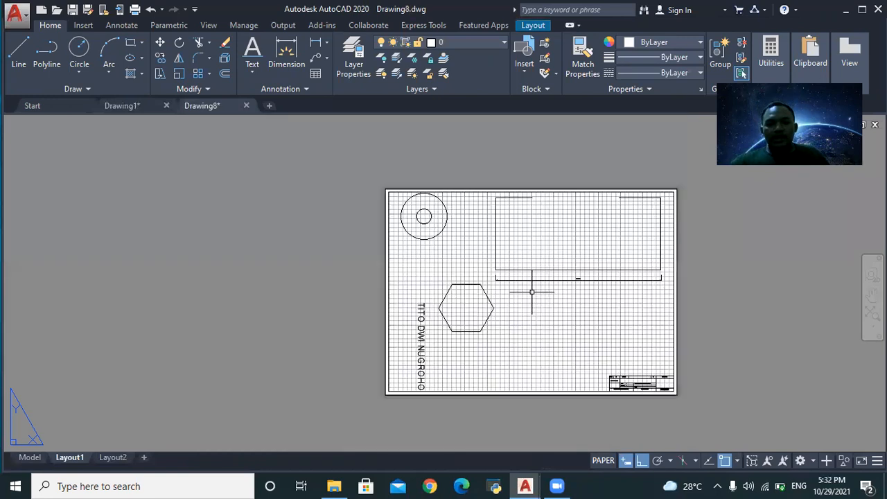
scroll(540, 290, "down", 2)
scroll(543, 296, "up", 4)
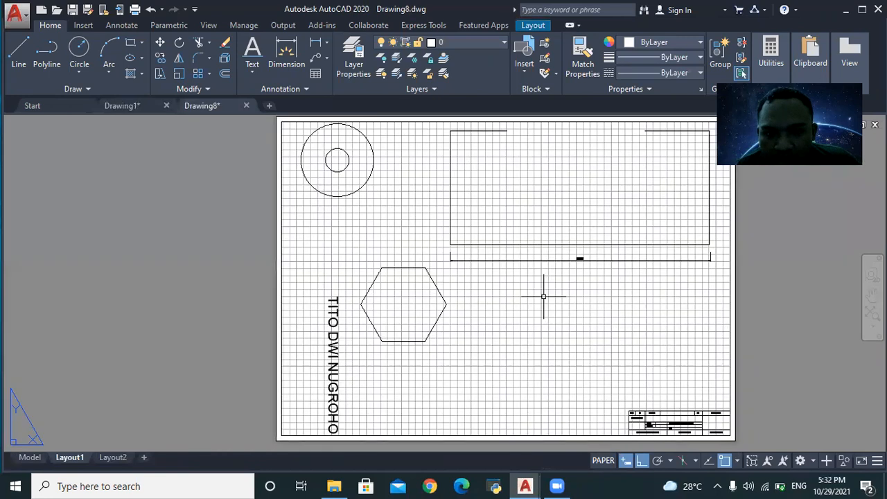
left_click(134, 108)
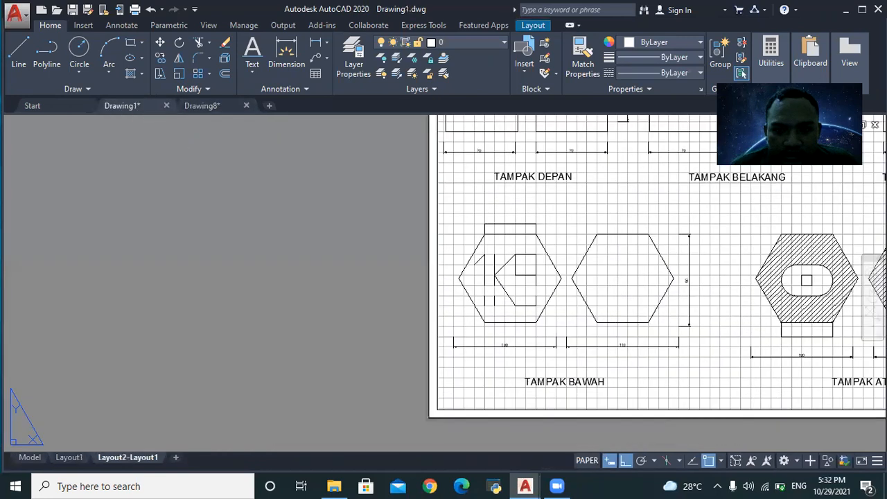
scroll(327, 215, "down", 4)
scroll(525, 120, "up", 2)
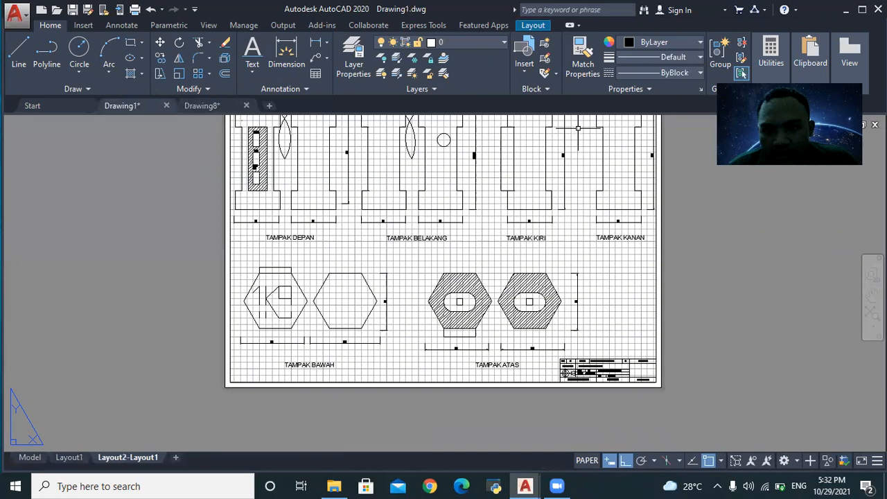
scroll(525, 119, "down", 4)
scroll(524, 119, "up", 4)
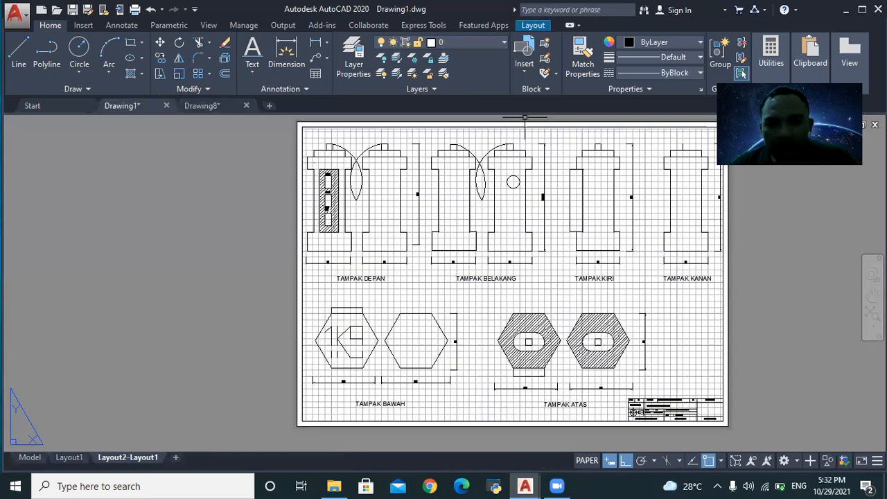